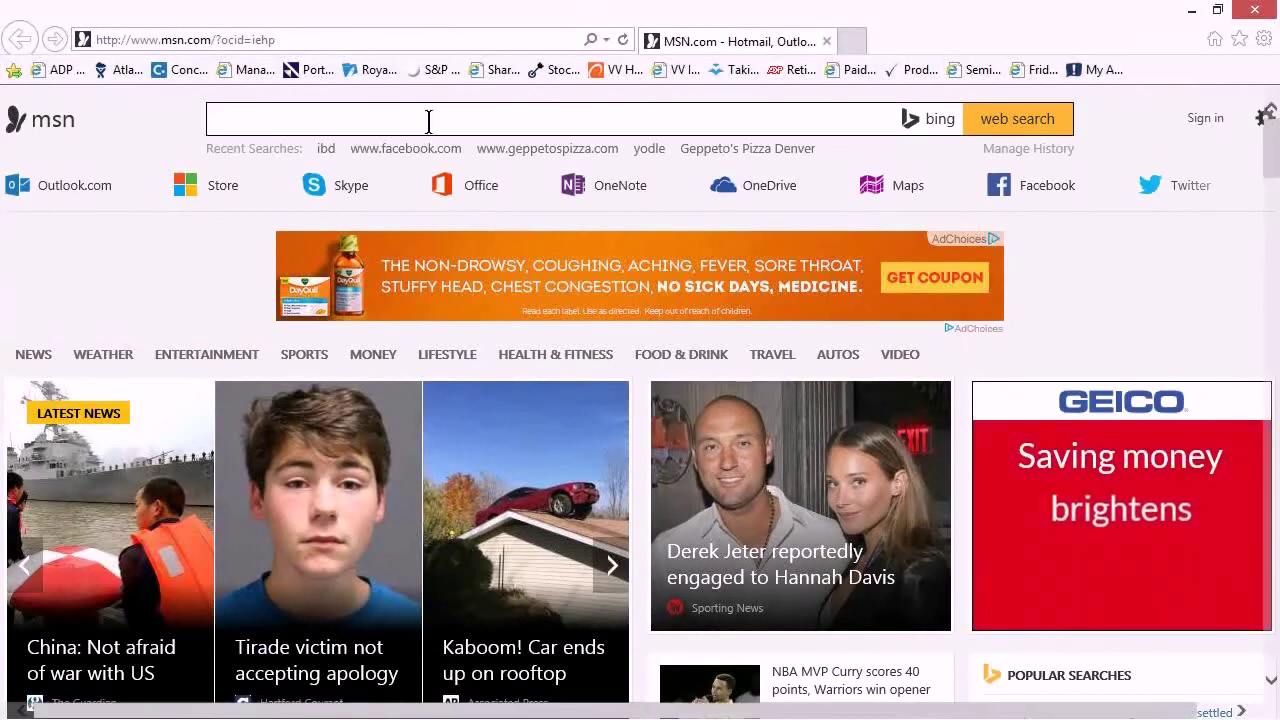
left_click(318, 40)
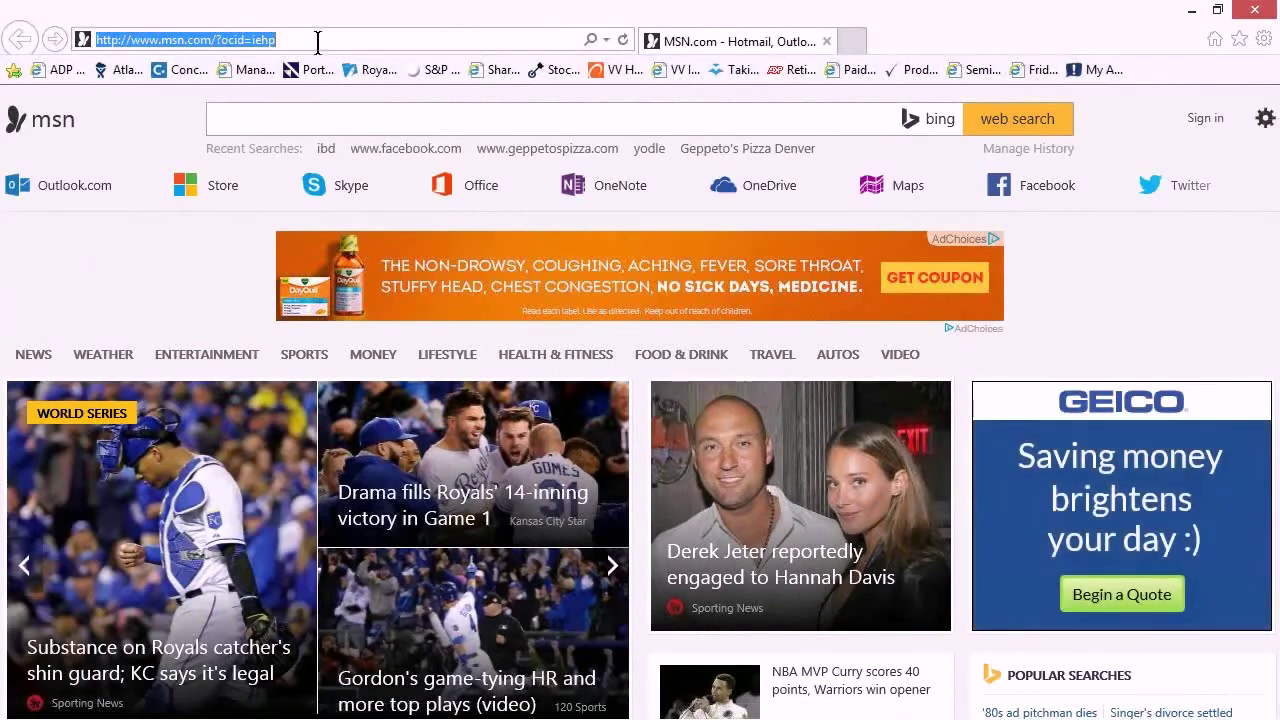
type("www.")
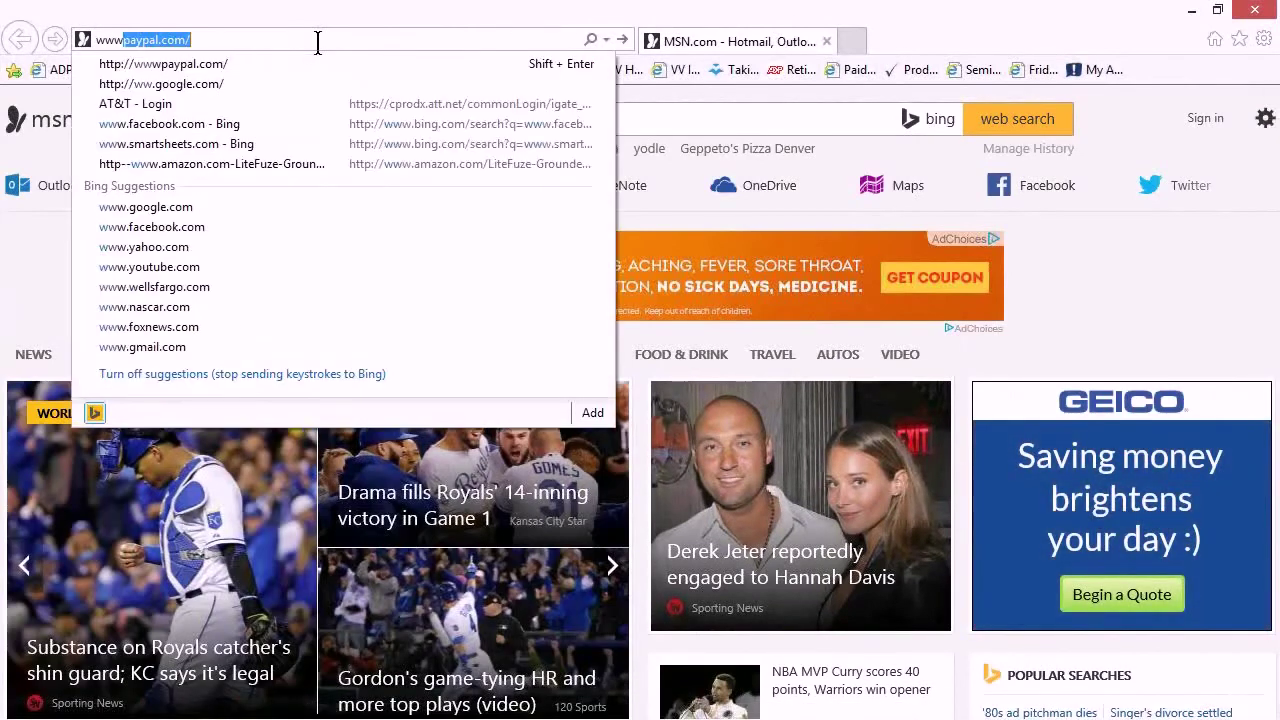
type("bloomberg")
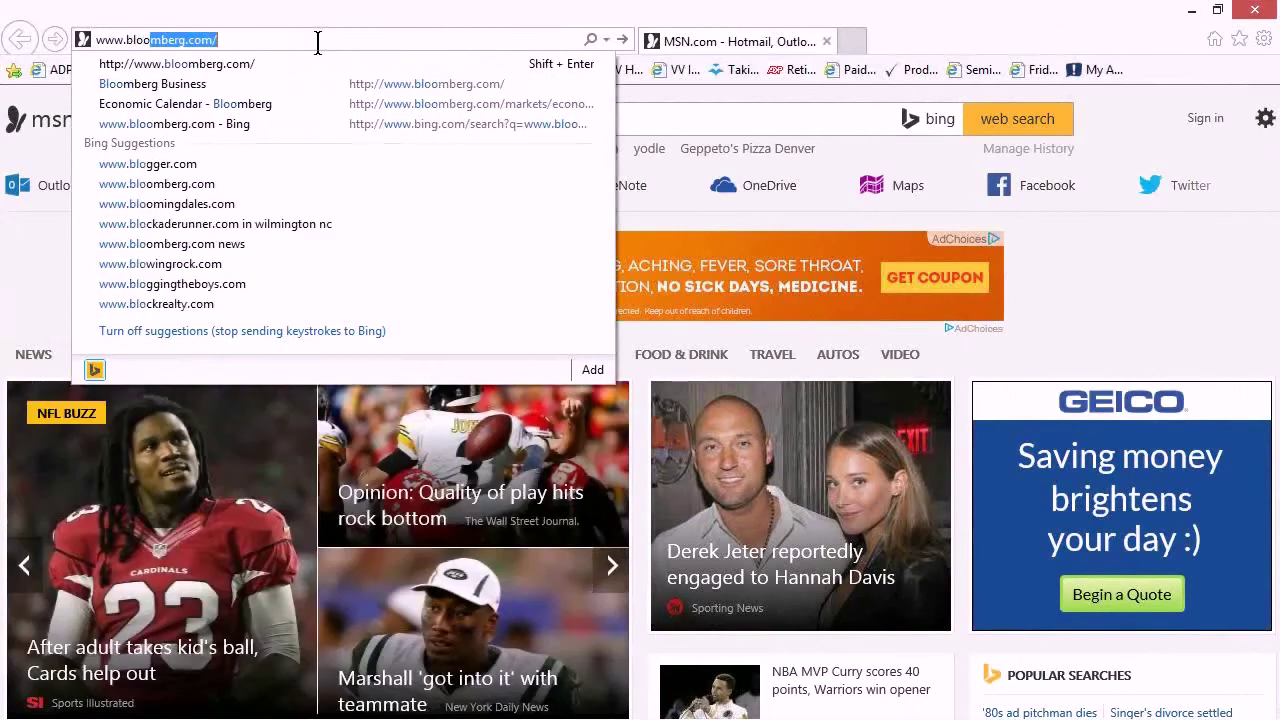
type(".com")
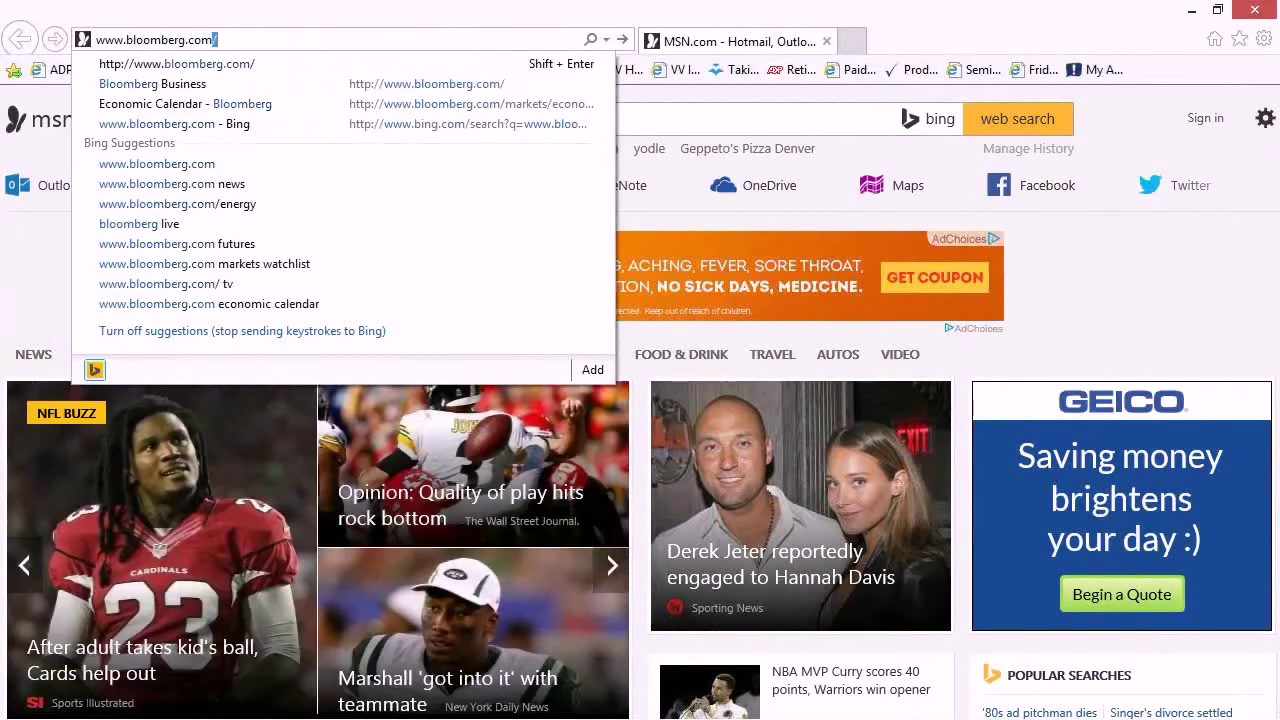
key("Return")
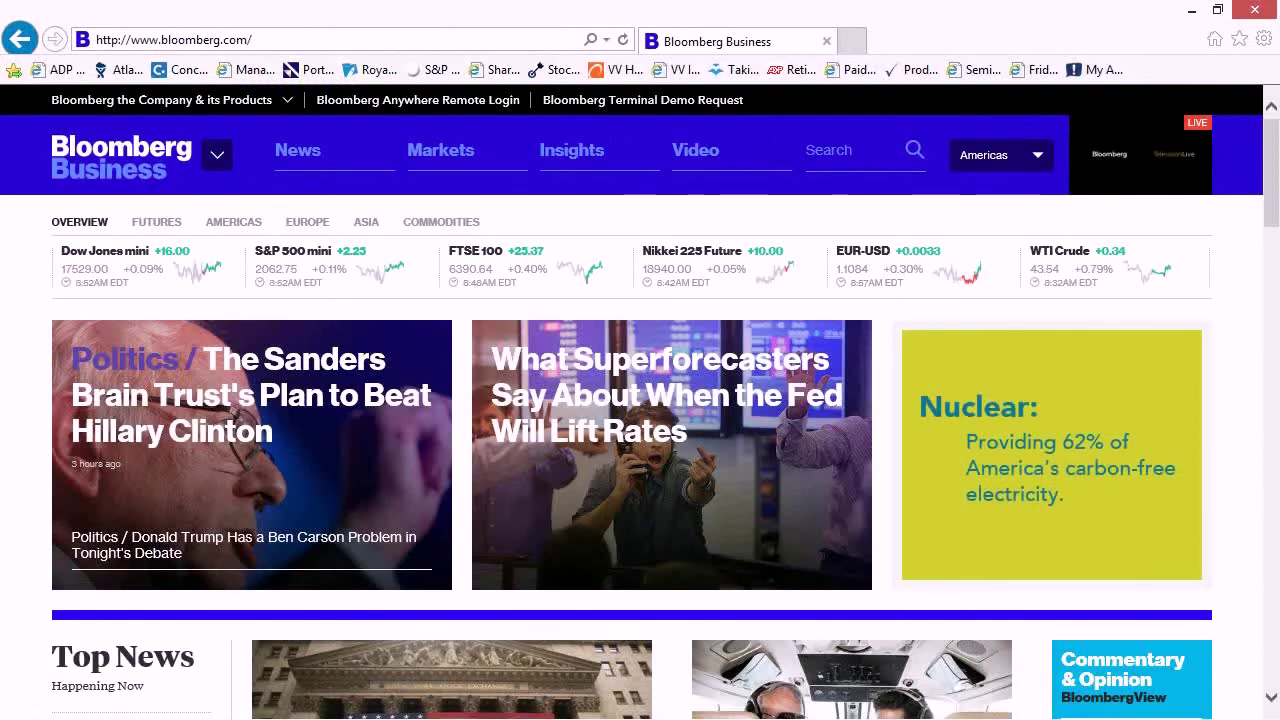
Step: Open Bloomberg's Stock Futures page for the markets and review the Americas stock futures table
mouse_move(448, 160)
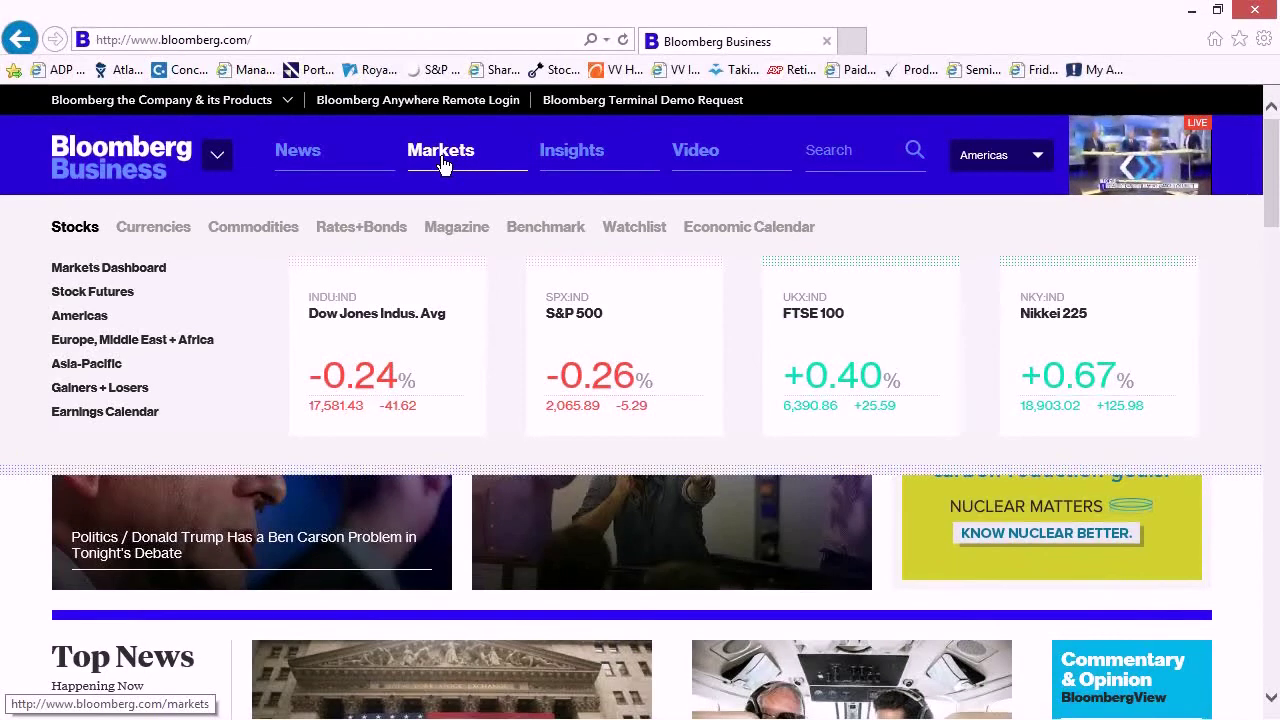
left_click(121, 297)
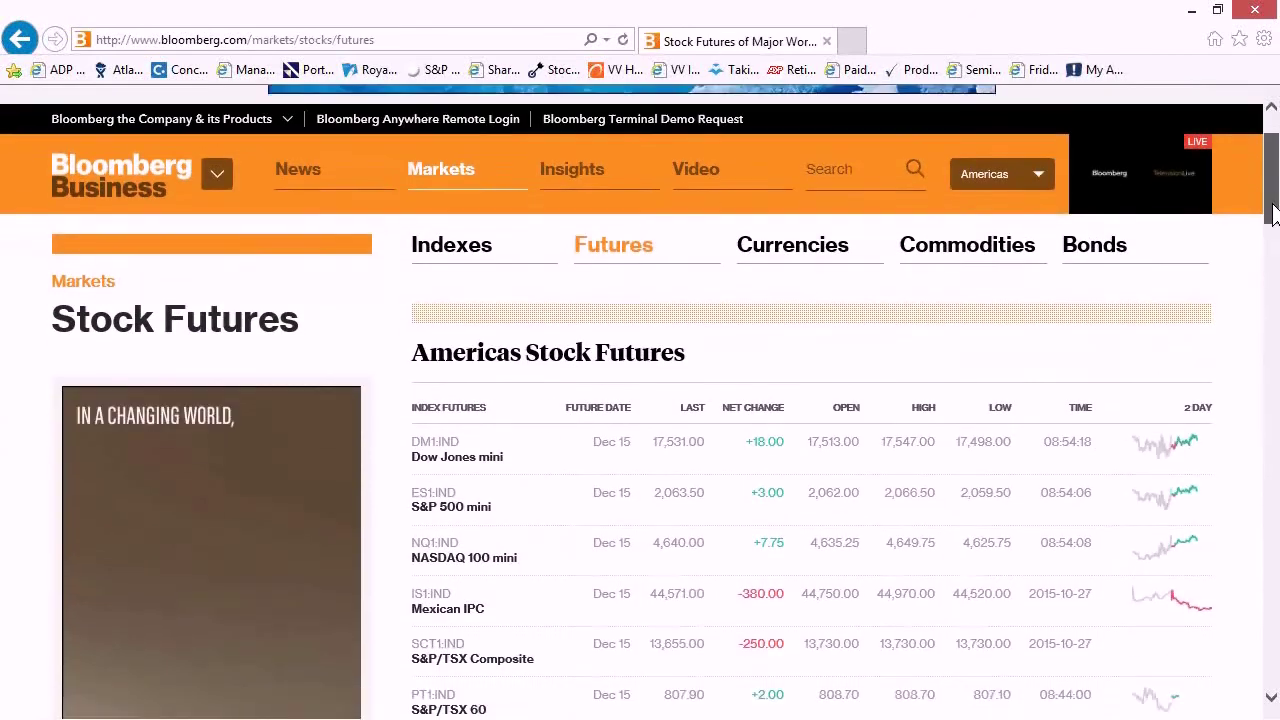
left_click_drag(1272, 200, 1266, 246)
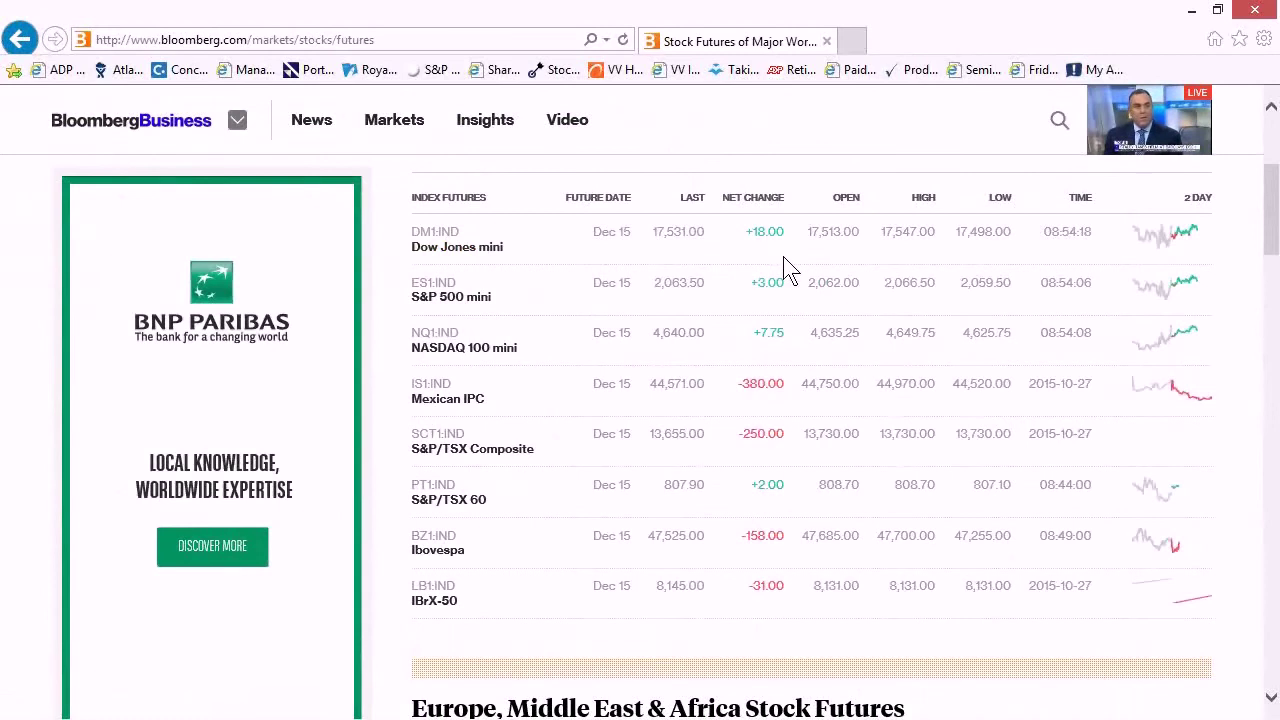
left_click_drag(1272, 248, 1270, 178)
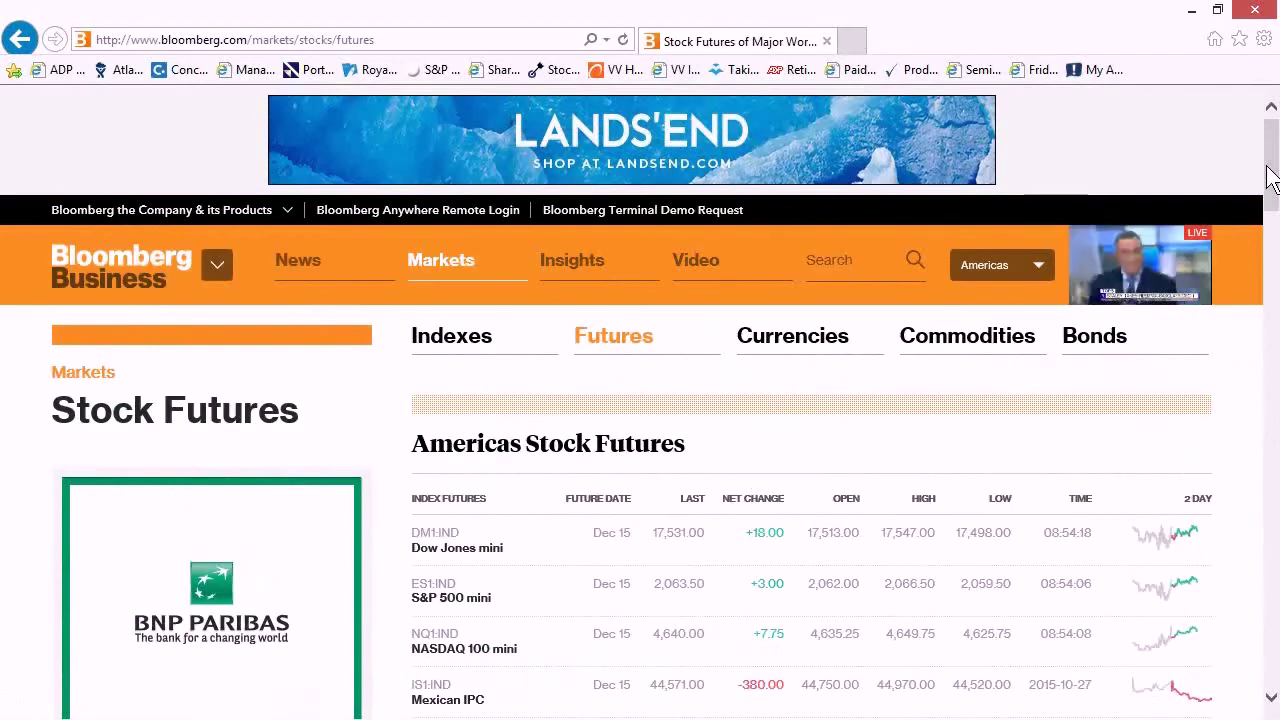
Step: Open Bloomberg's Economic Calendar and review this week's scheduled events, including Wednesday's FOMC Meeting Announcement
mouse_move(443, 264)
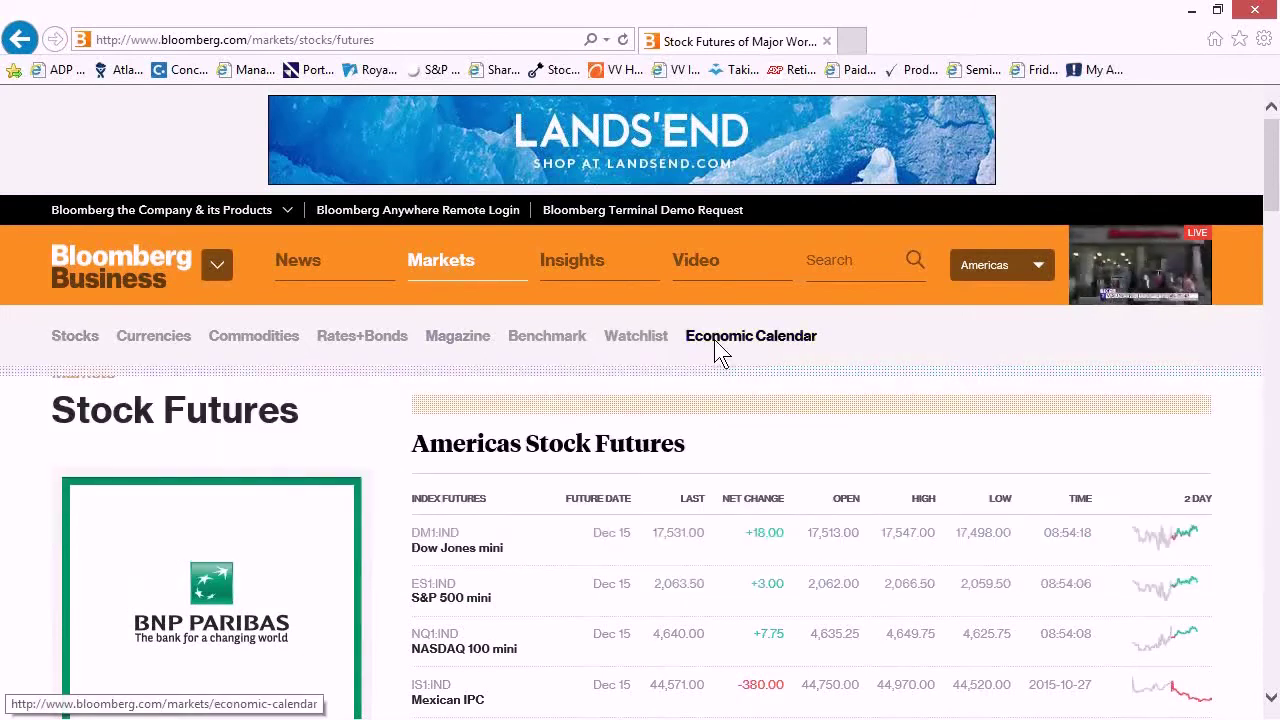
left_click(715, 340)
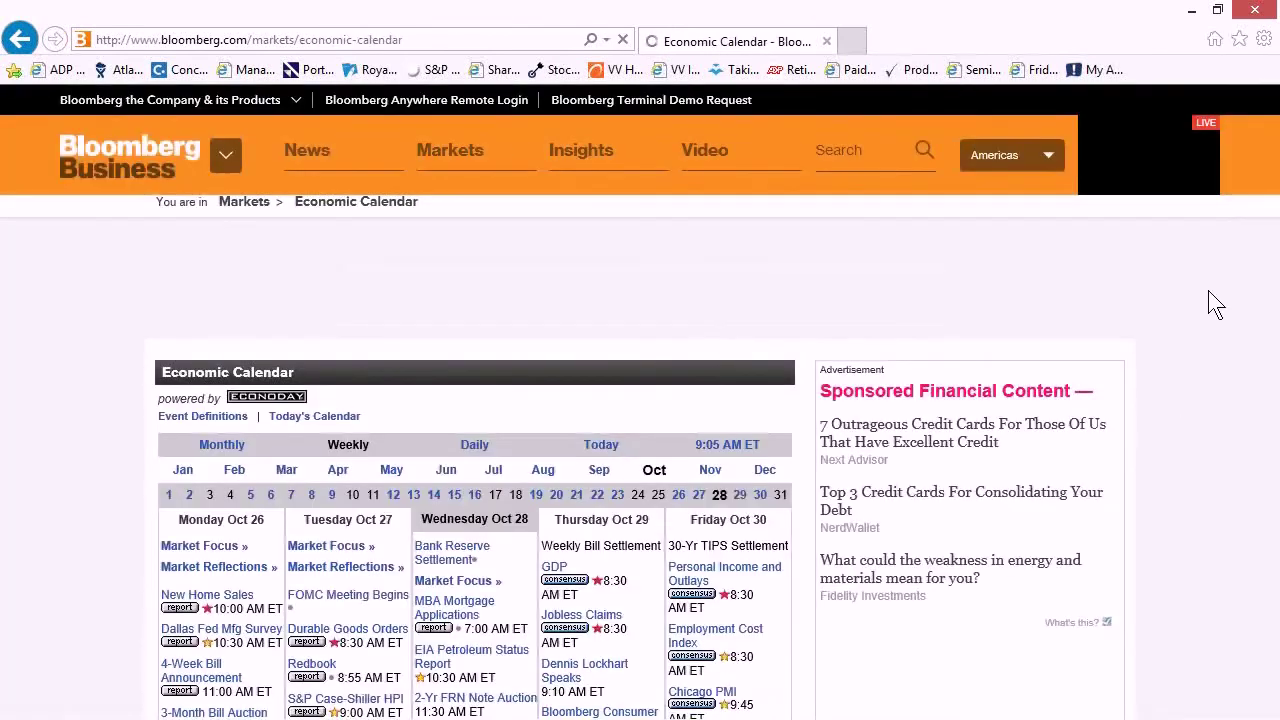
left_click_drag(1277, 192, 1270, 240)
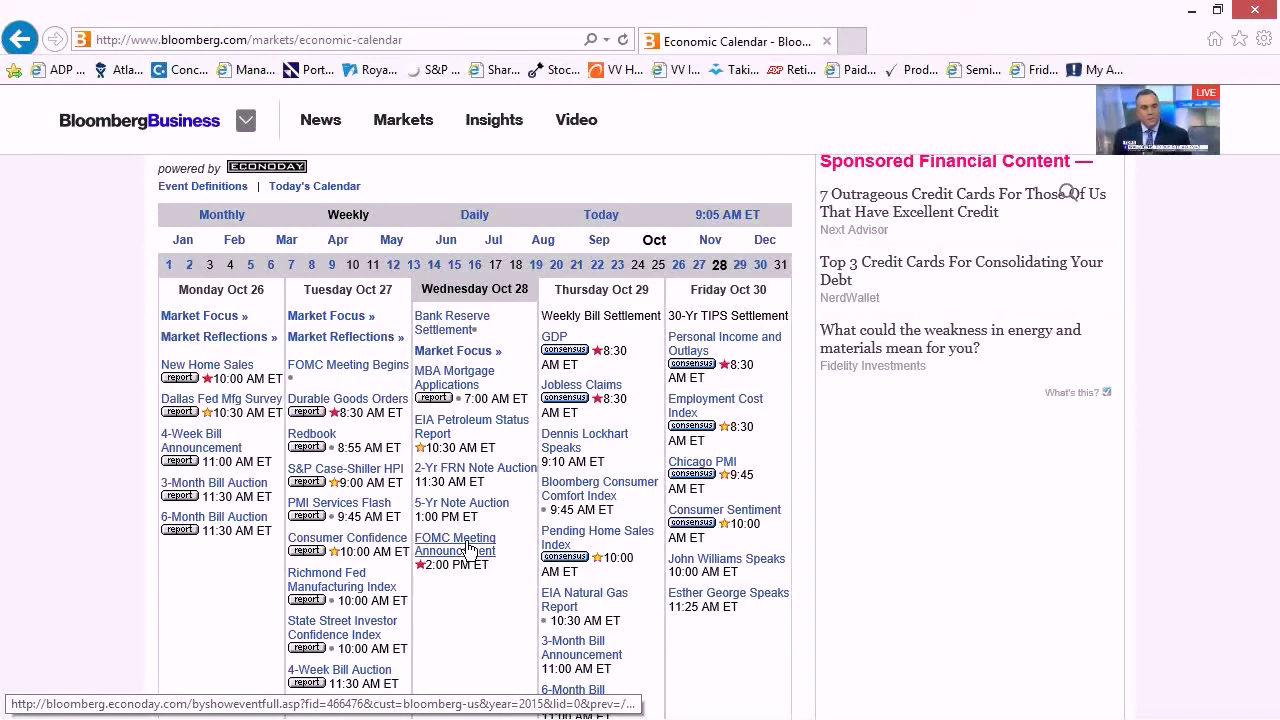
Step: Switch to VectorVest 7 and check whether the Use Extended Hours option is enabled
left_click(1200, 10)
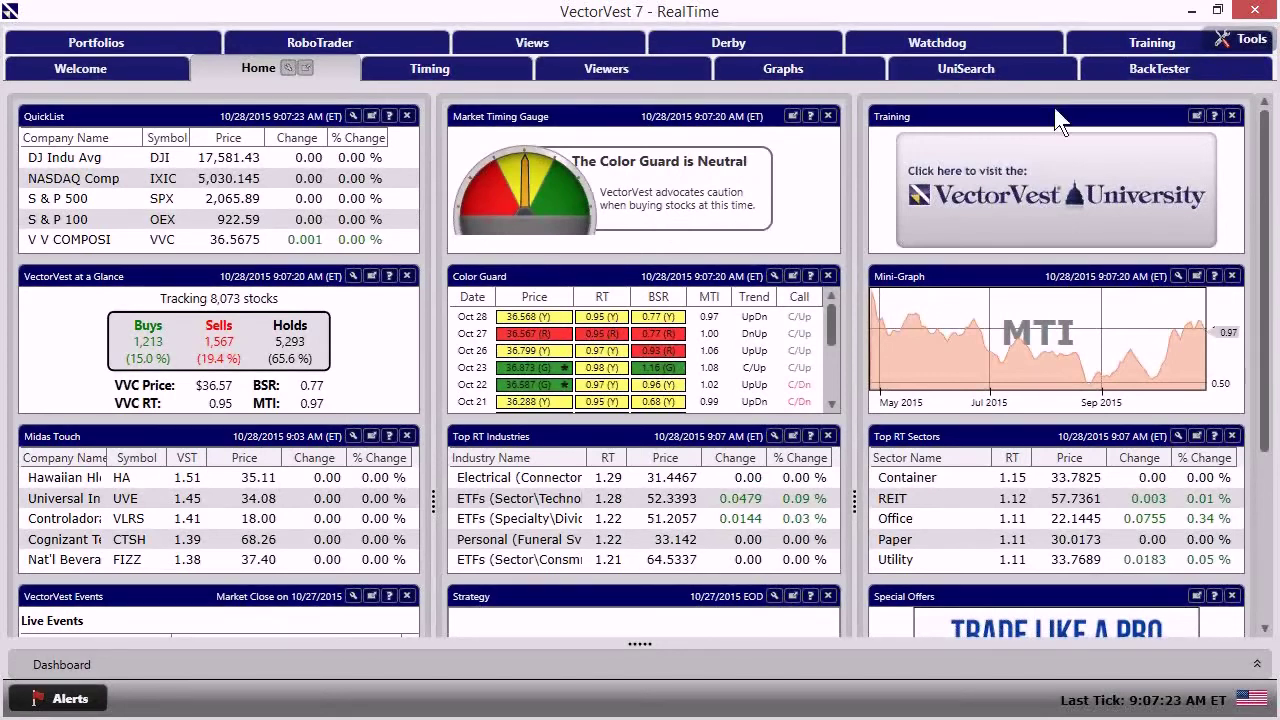
left_click(1240, 50)
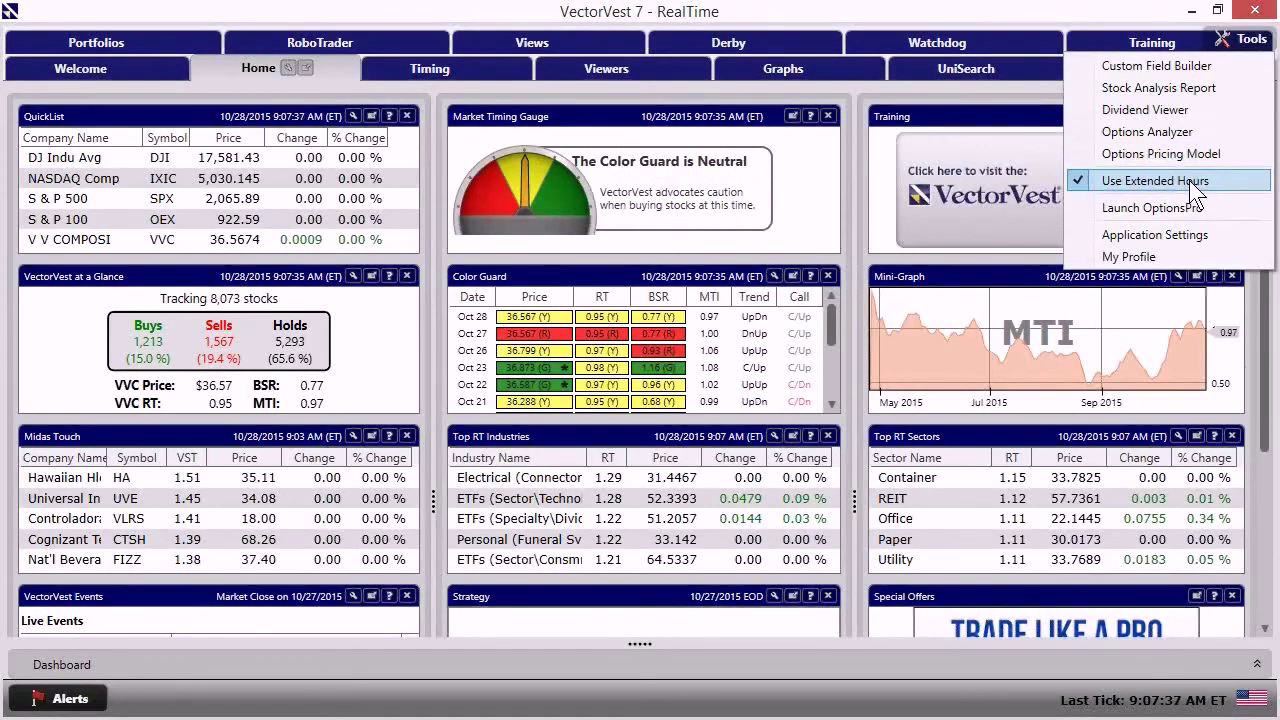
left_click(1035, 18)
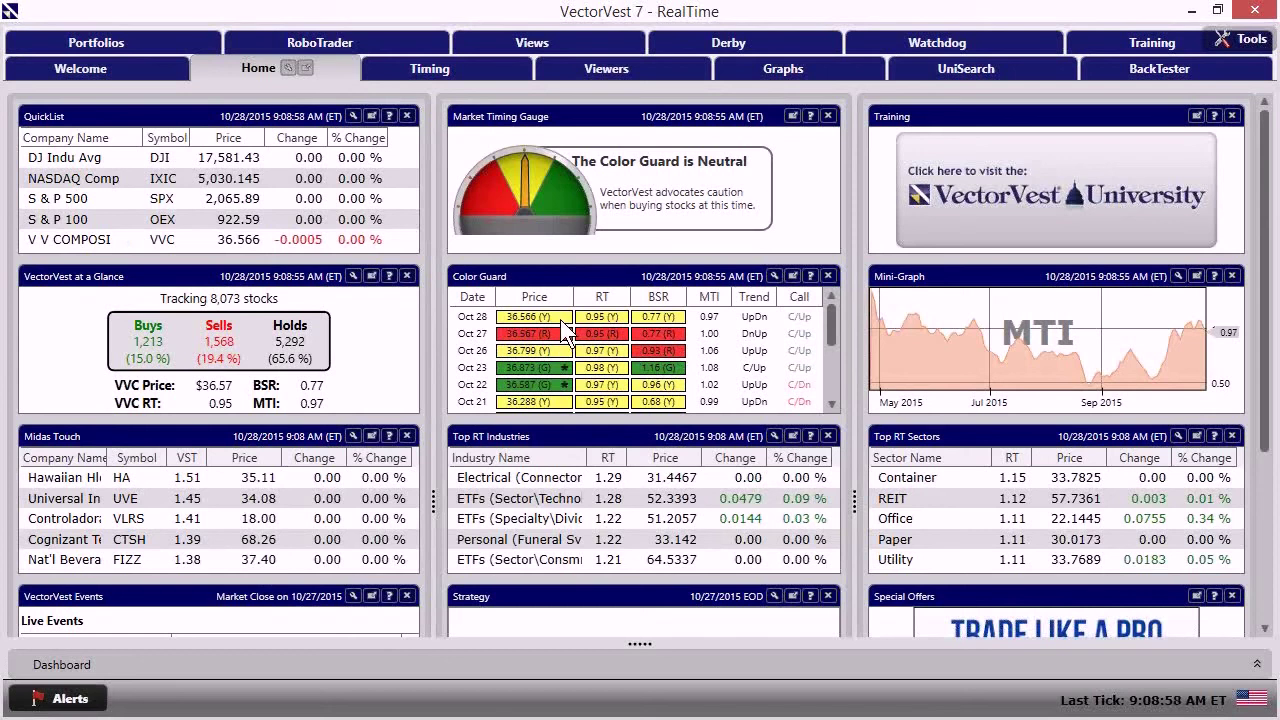
Step: Open the Market Timing graph in a maximized window and examine the latest price bars against the horizontal line
left_click(438, 68)
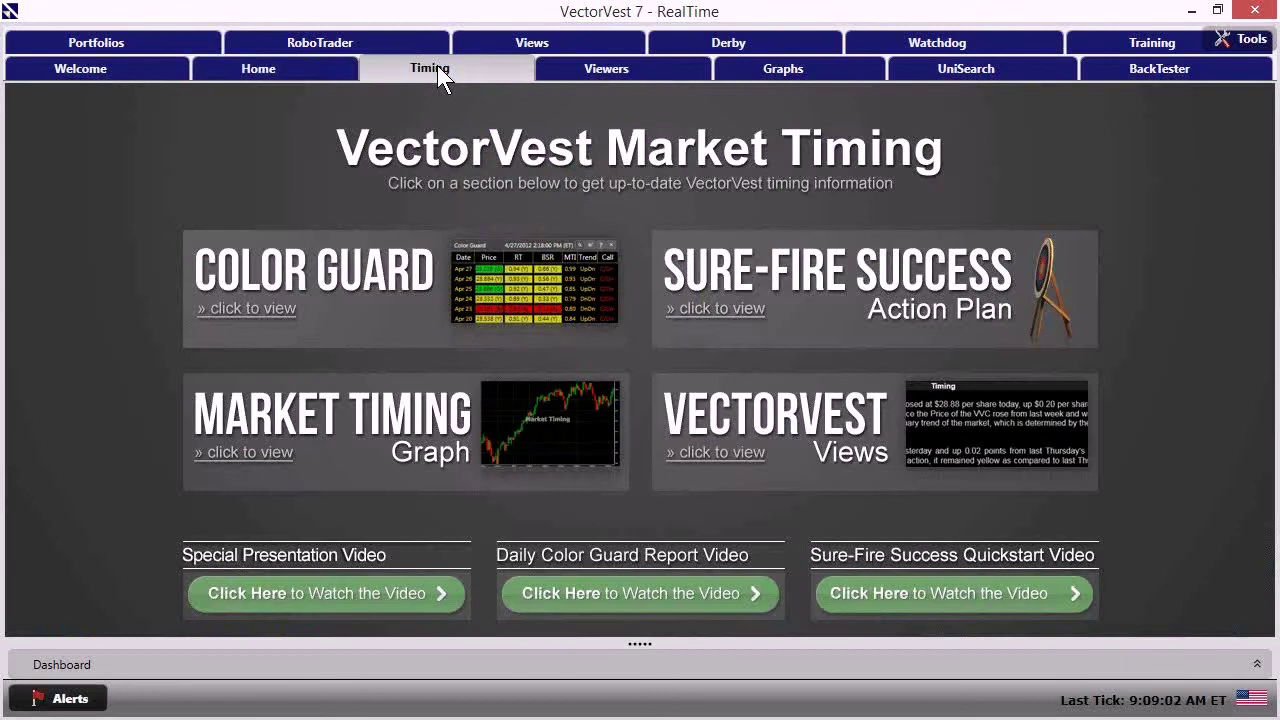
left_click(460, 453)
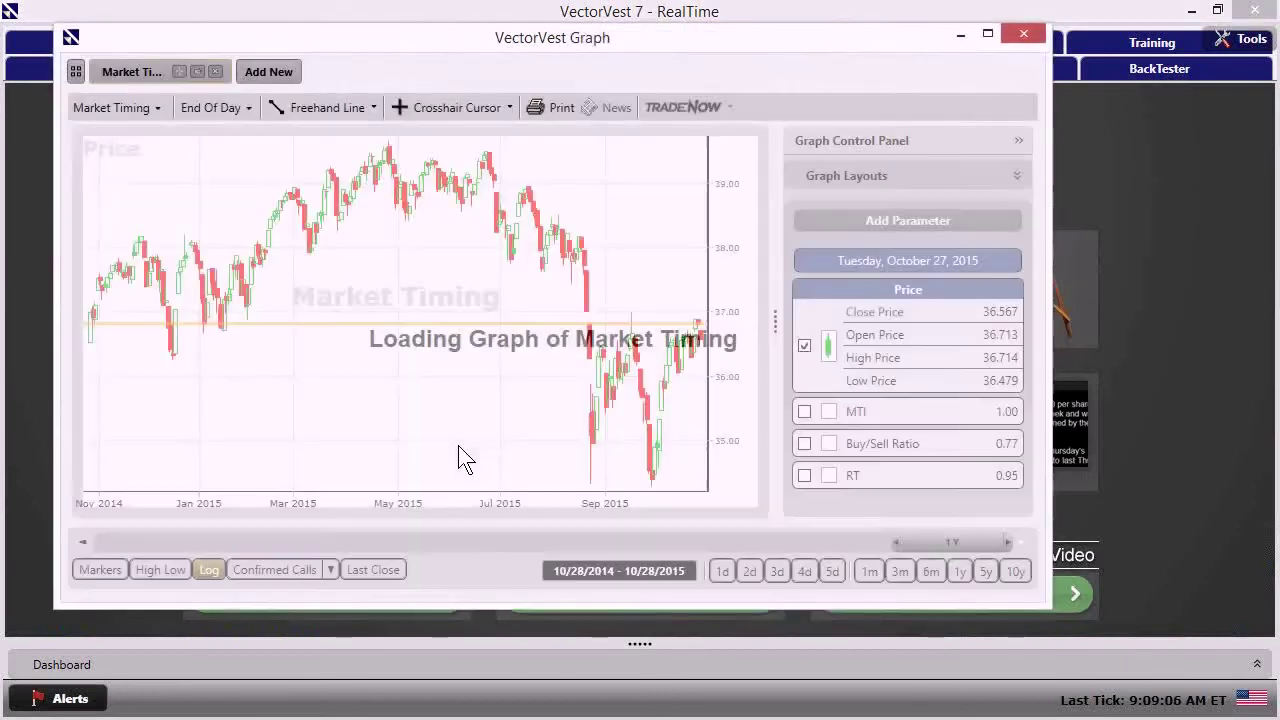
left_click(987, 36)
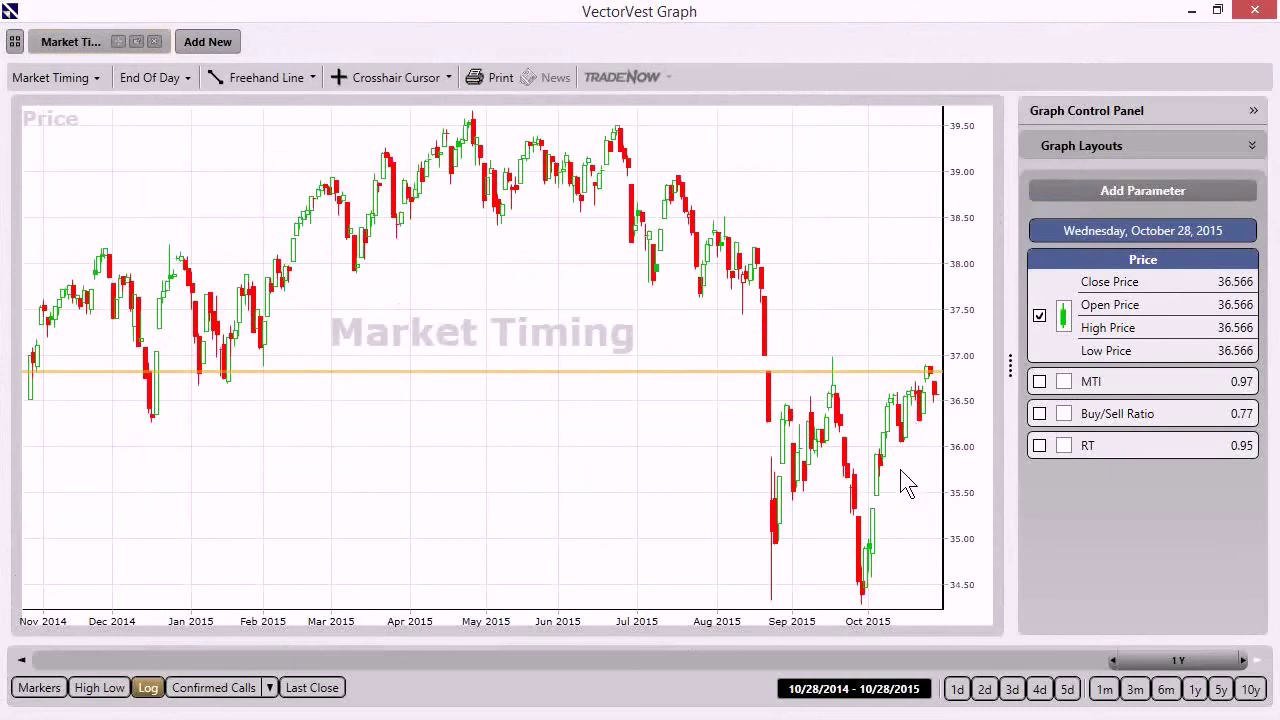
left_click(928, 372)
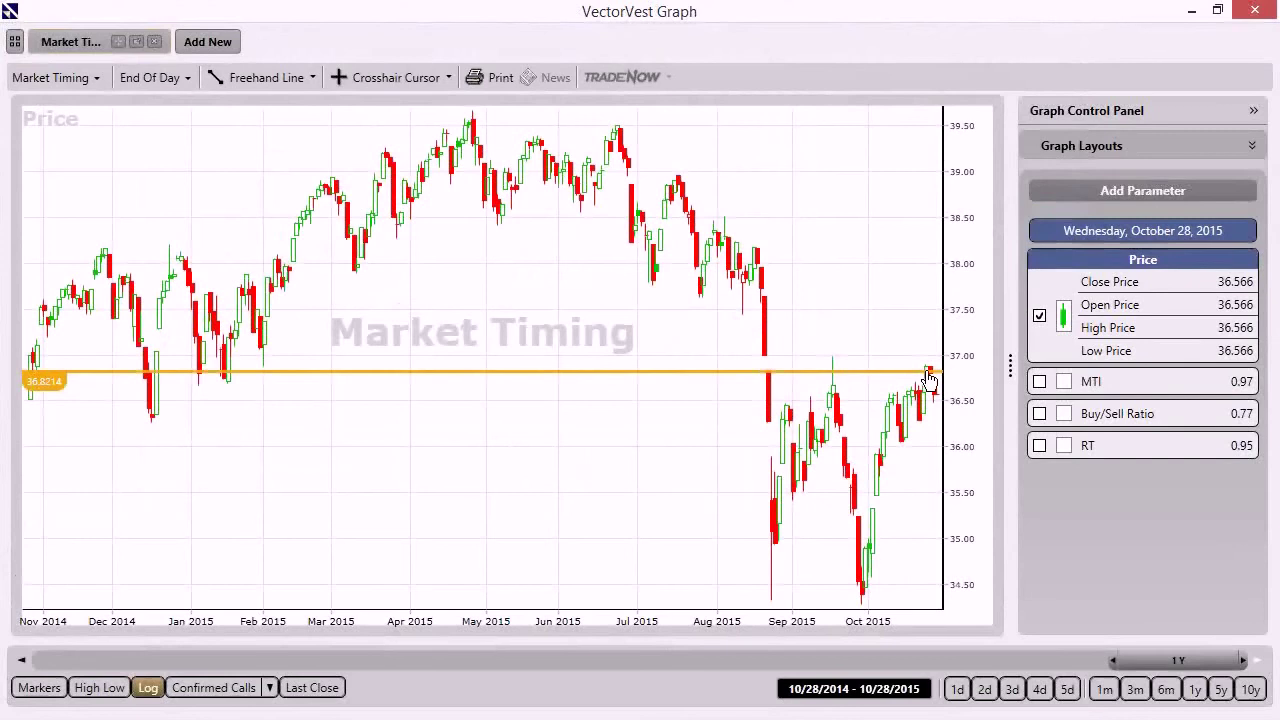
left_click(933, 392)
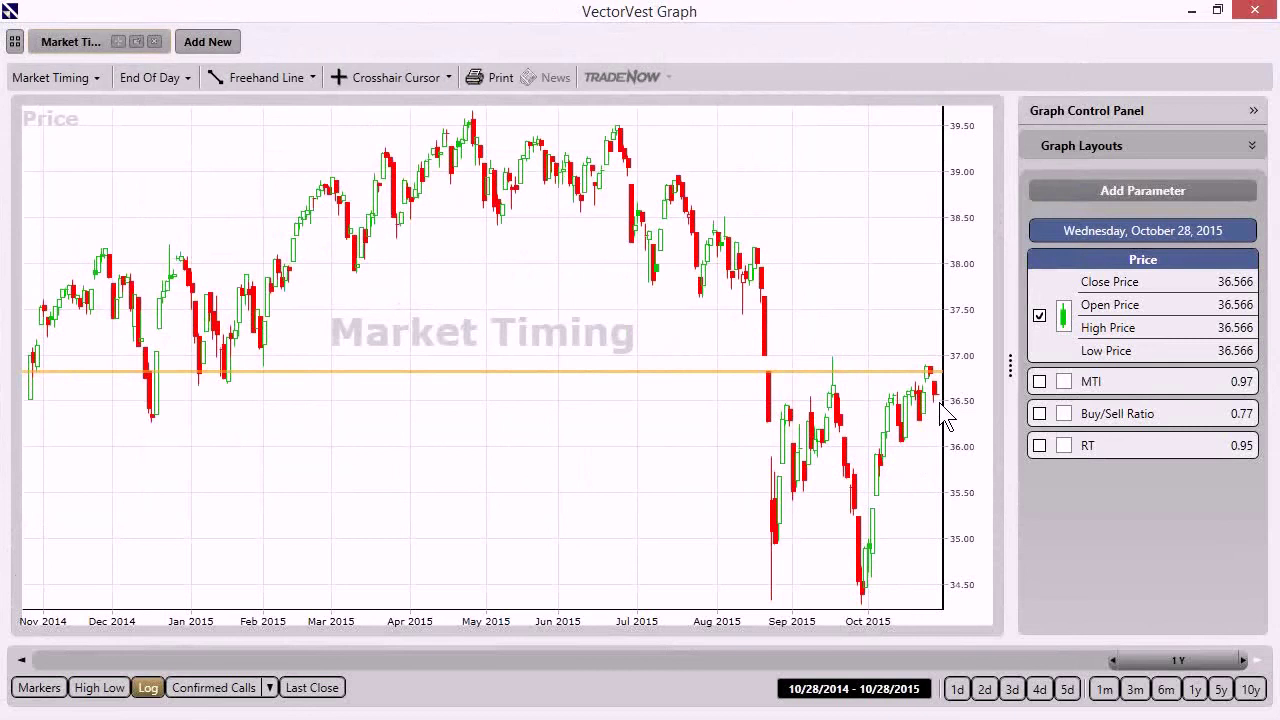
Step: Set the Market Timing graph to intraday 1 Min Bars with the Best Fit range
left_click(172, 90)
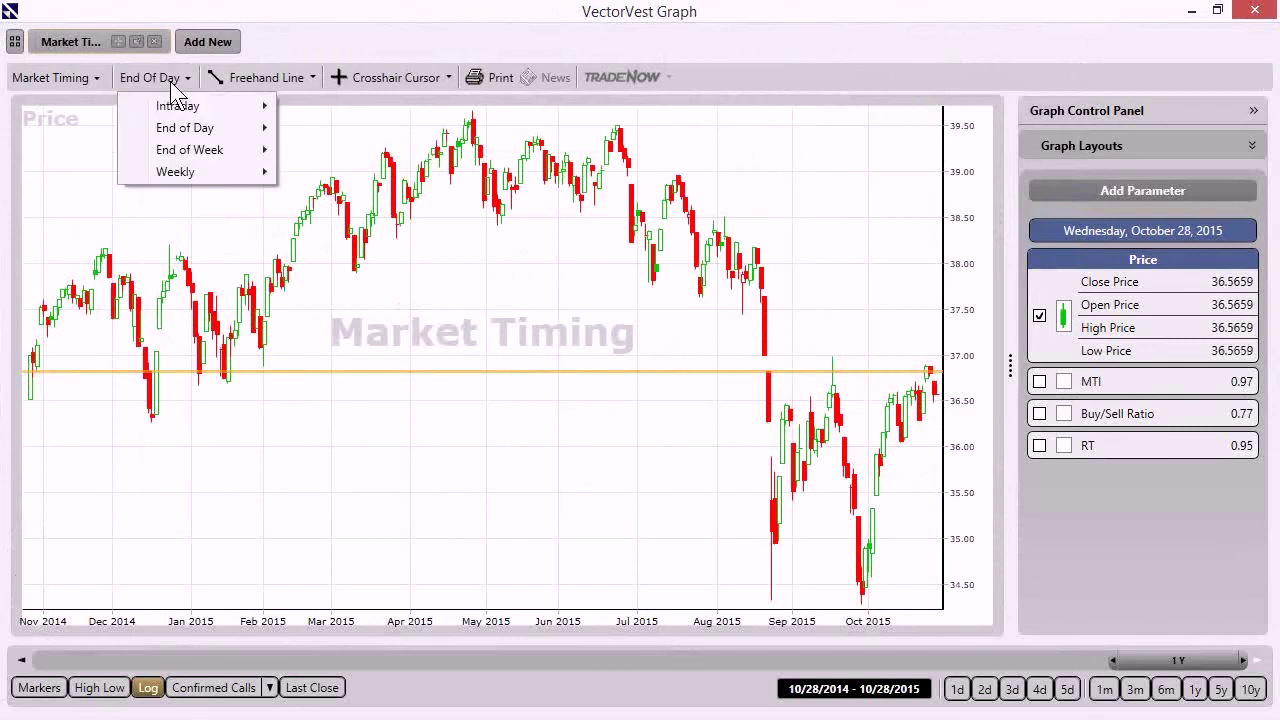
mouse_move(180, 115)
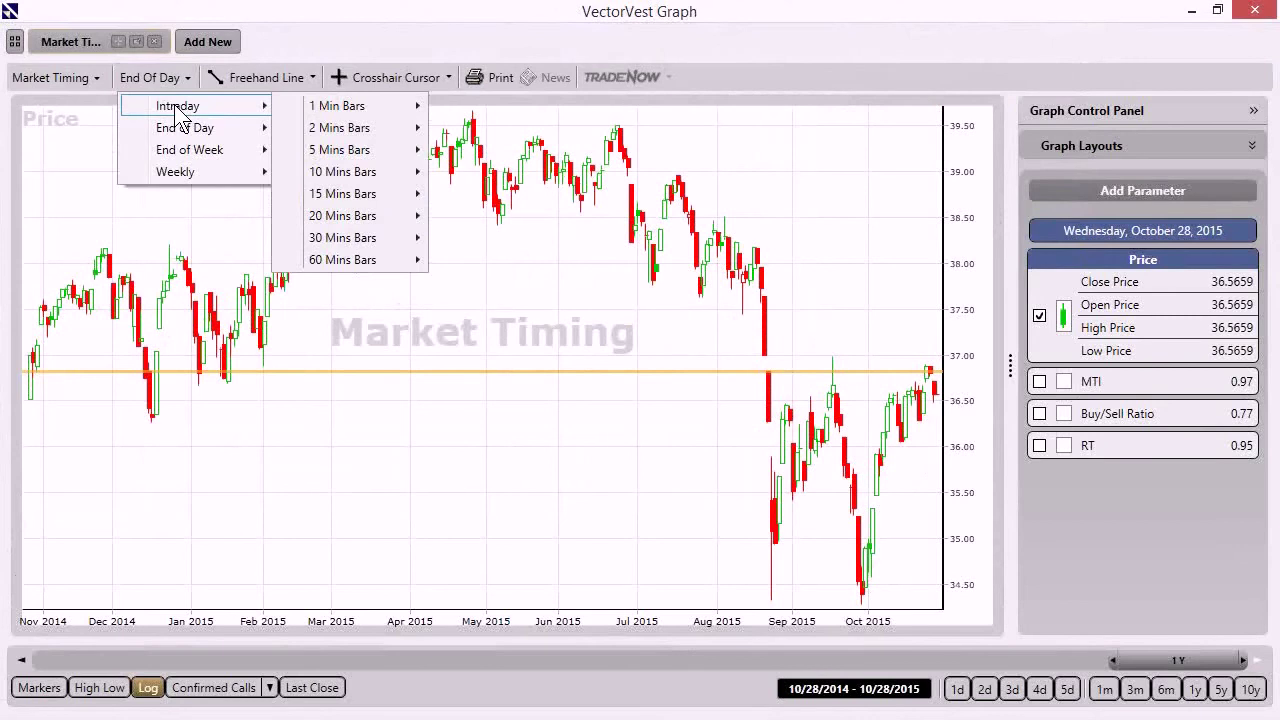
mouse_move(322, 113)
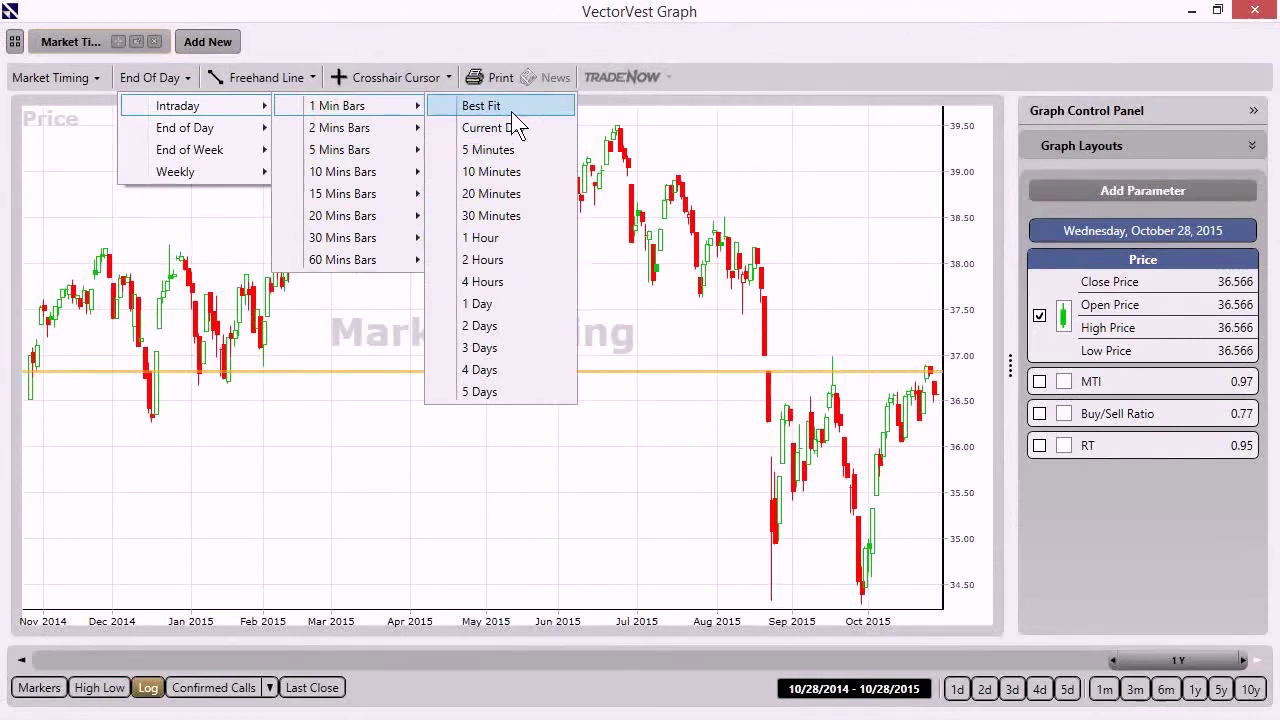
left_click(514, 112)
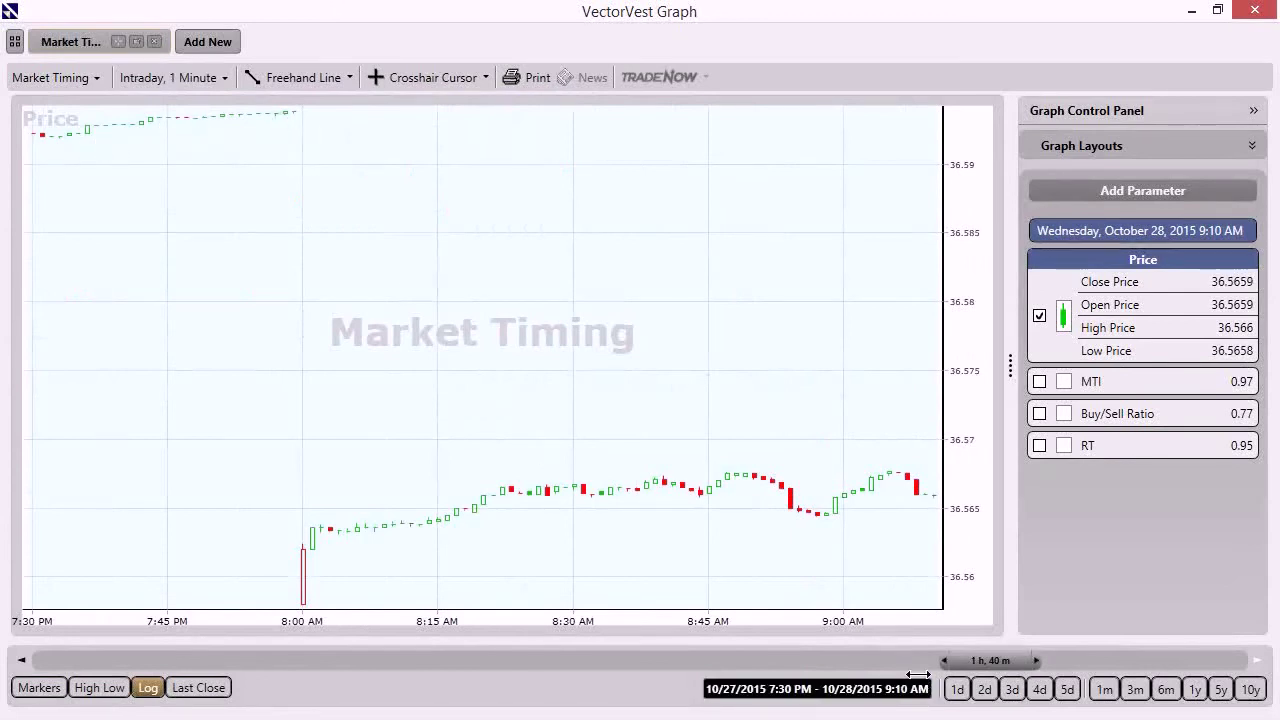
Step: Show the last close line, adjust the intraday graph's visible range to about 3 h 7 m, and minimize the graph window
left_click_drag(918, 674, 861, 663)
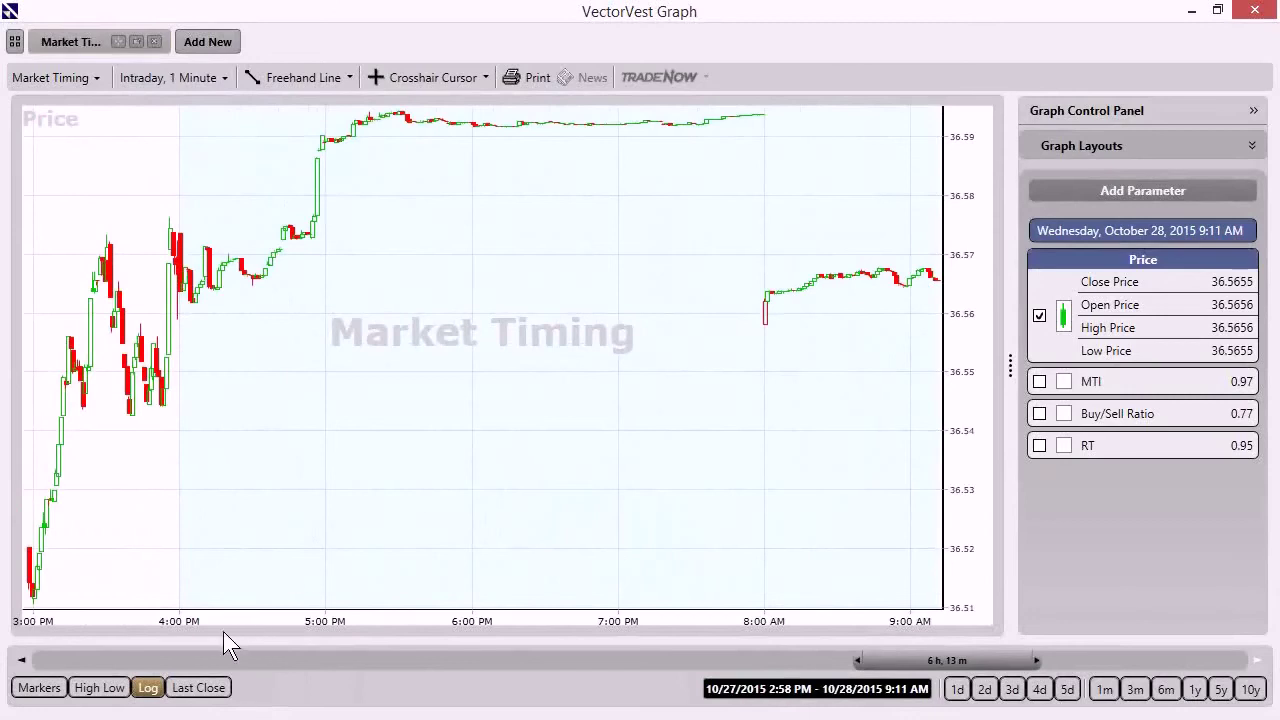
left_click(207, 688)
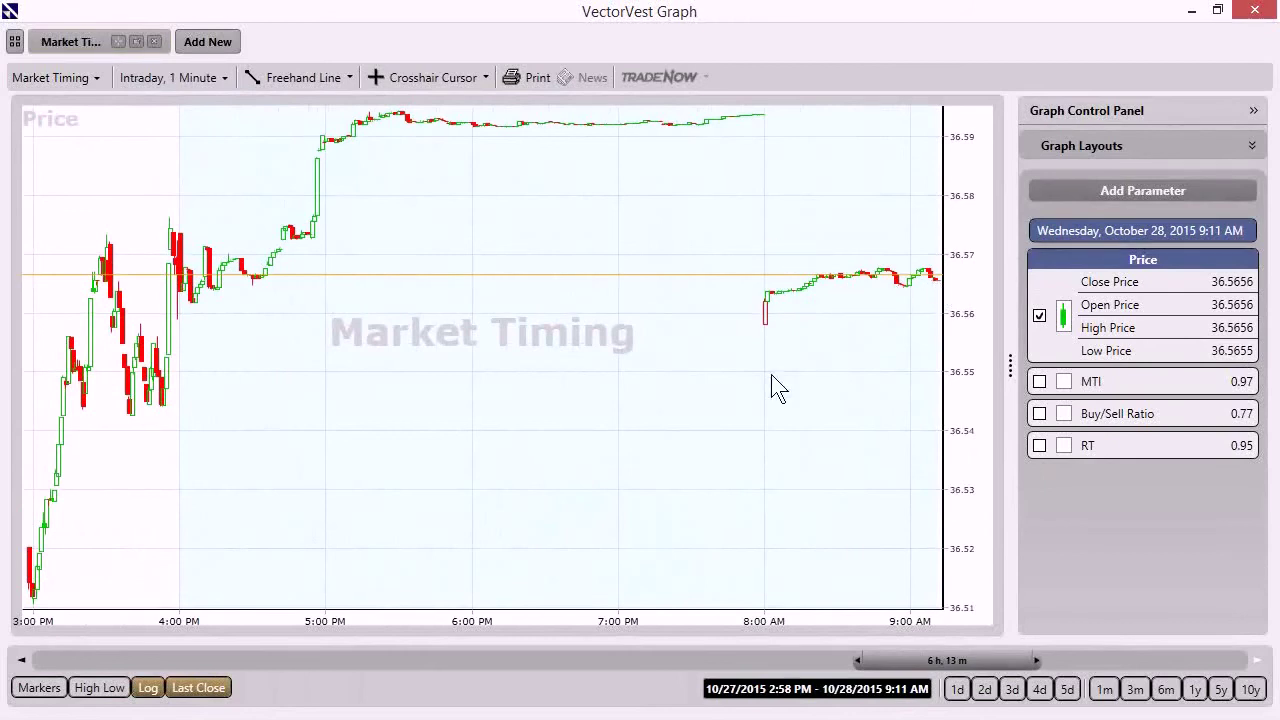
left_click_drag(482, 277, 1104, 224)
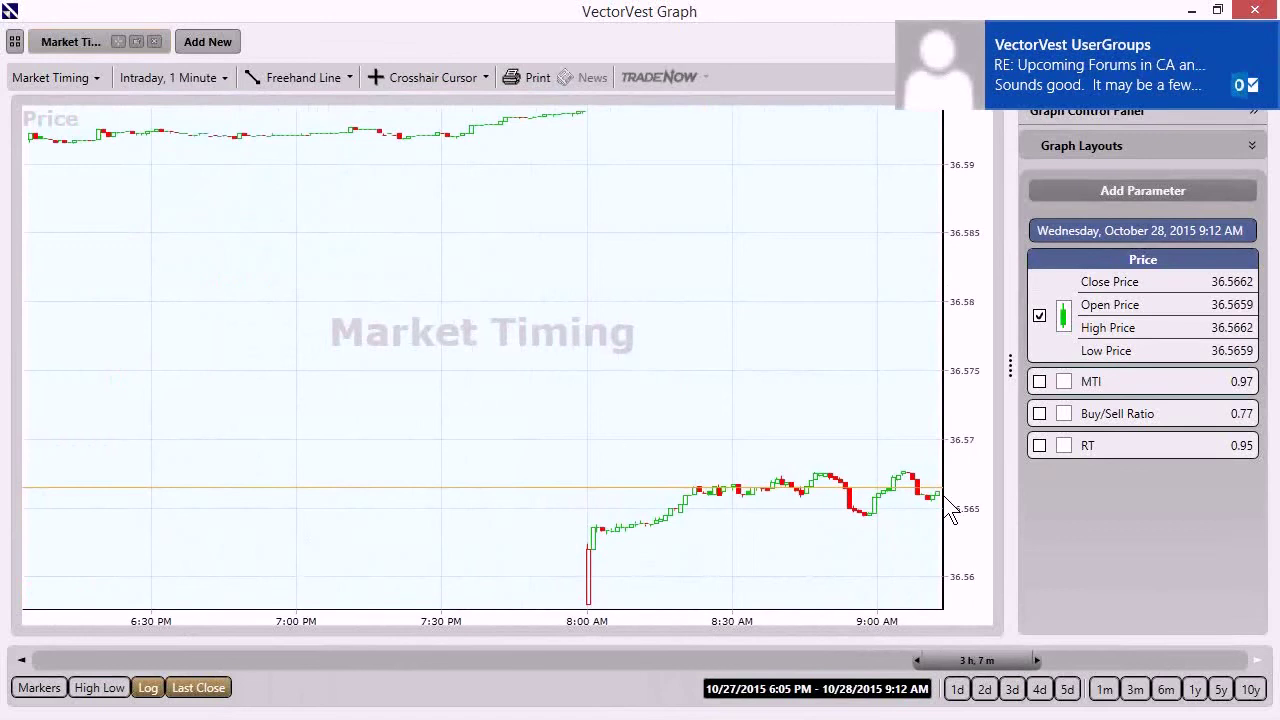
left_click(1193, 12)
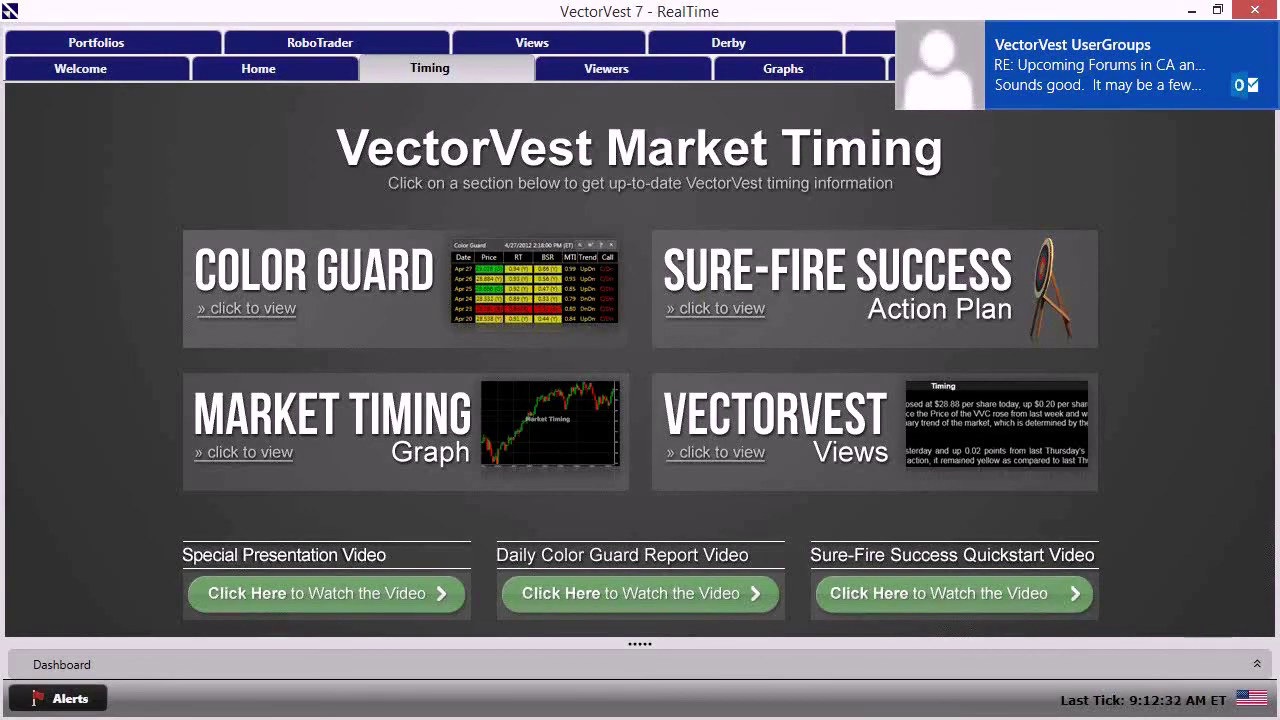
left_click(1264, 30)
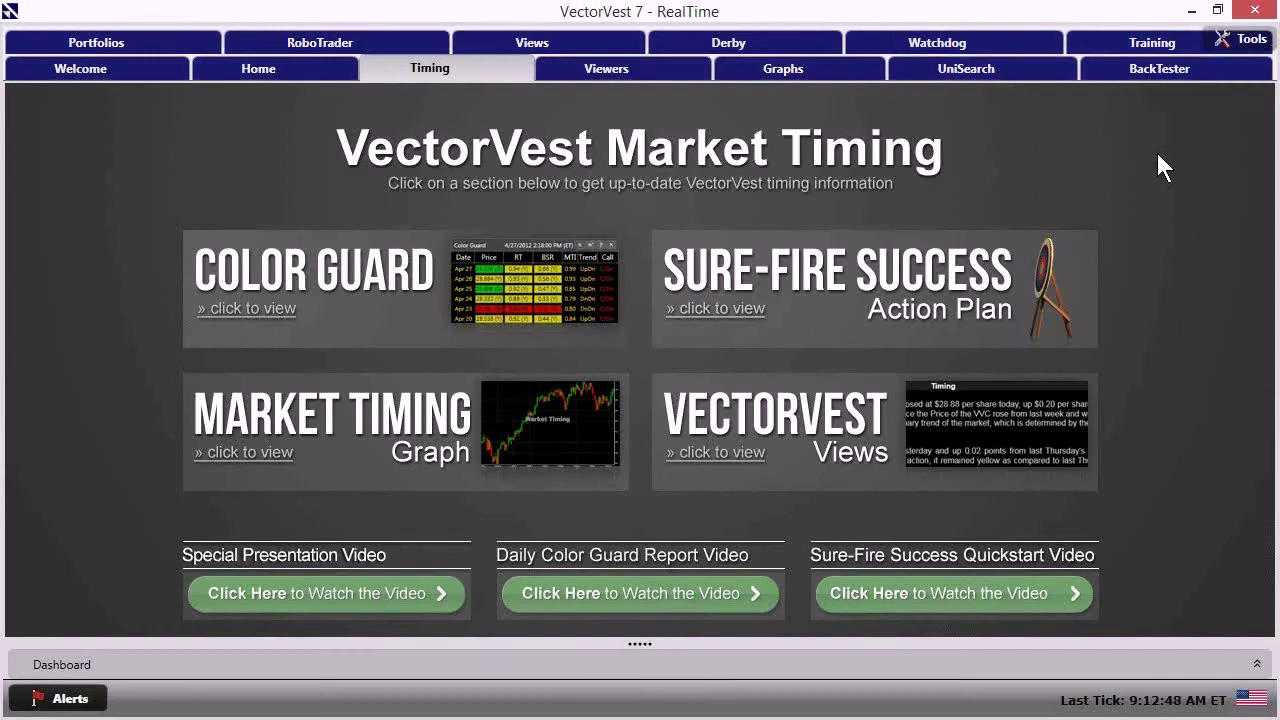
Step: Open the Derby and set its analysis mode to Today's Derby
left_click(742, 42)
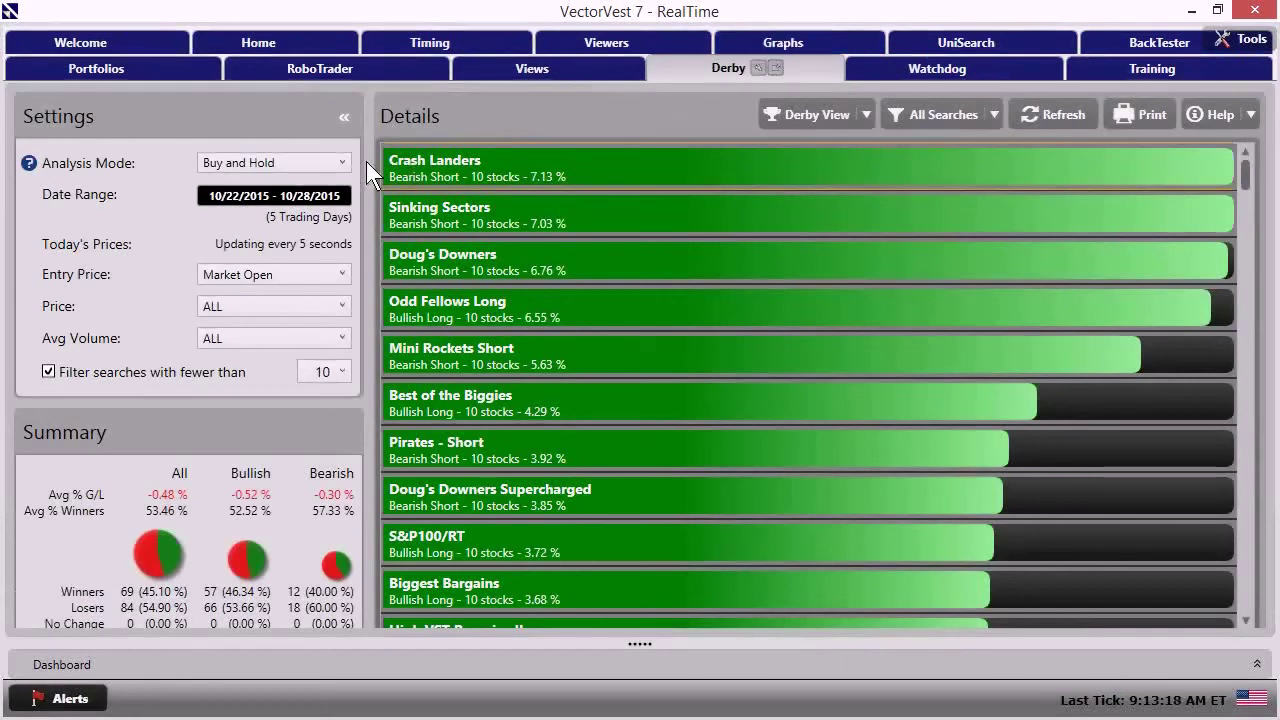
left_click(276, 163)
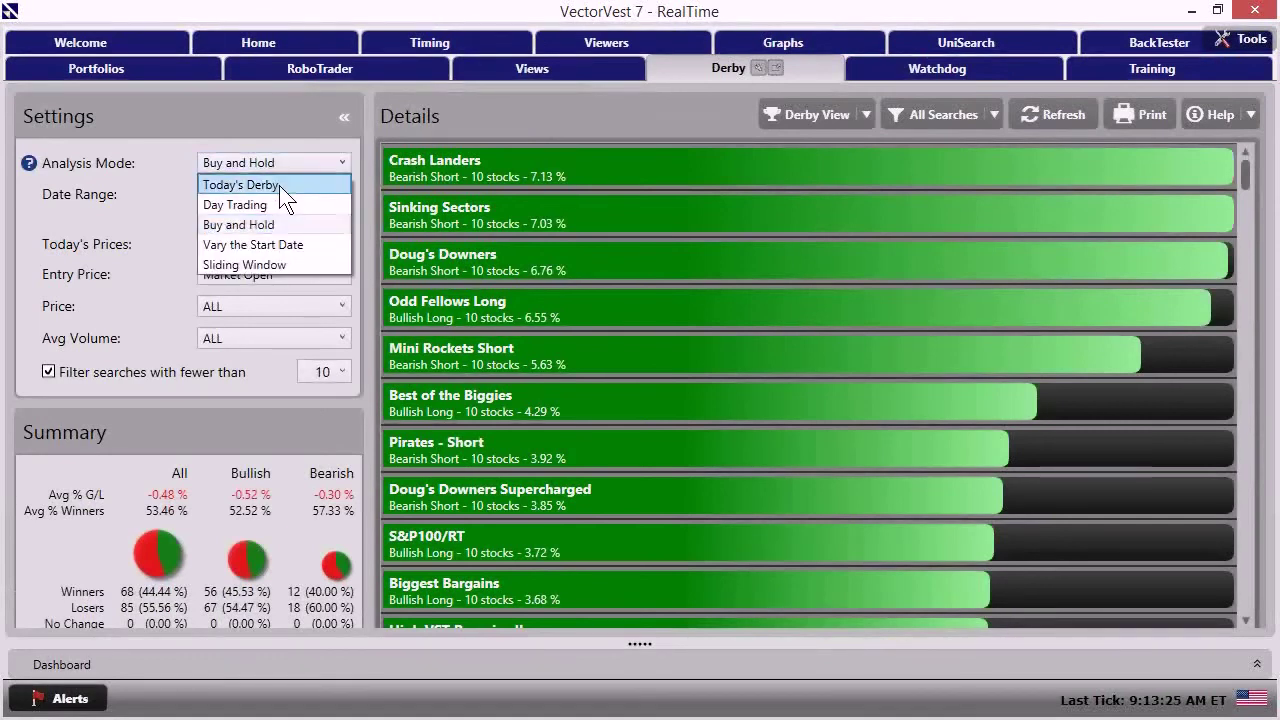
left_click(279, 185)
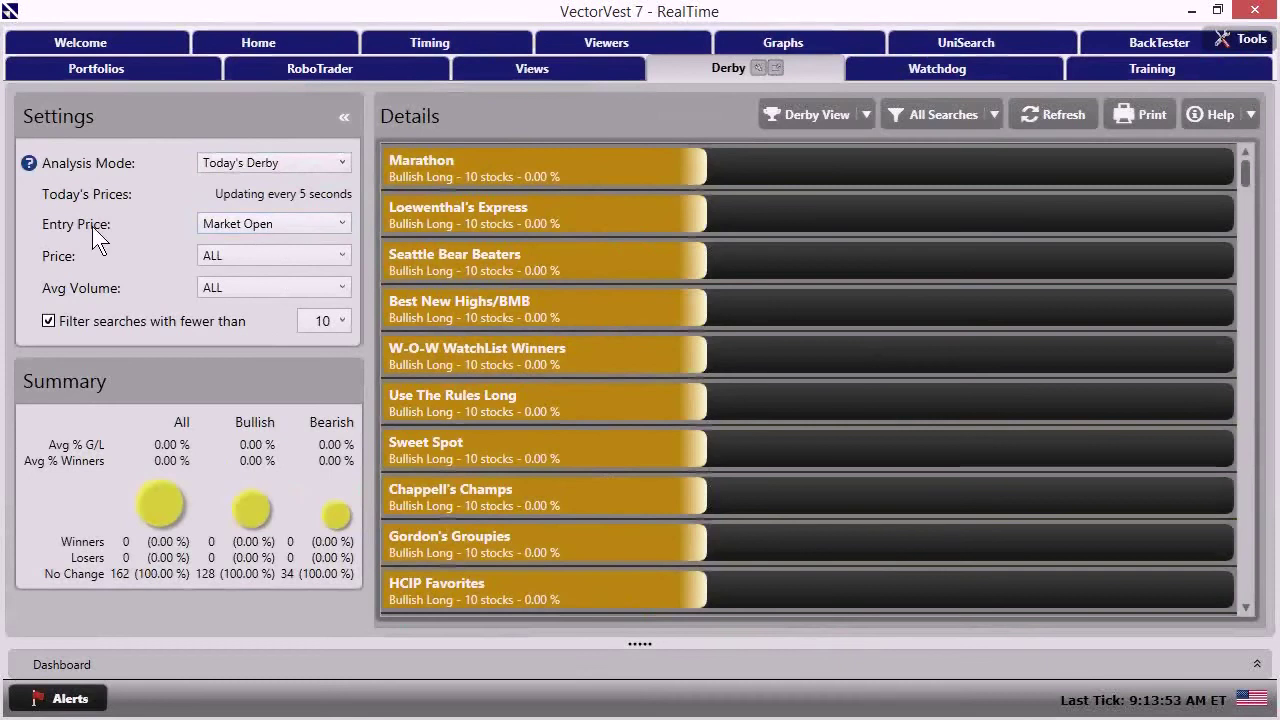
Step: Set the Derby's entry price to Prior Close and review the summary for all, bullish and bearish searches
left_click(305, 229)
left_click(302, 246)
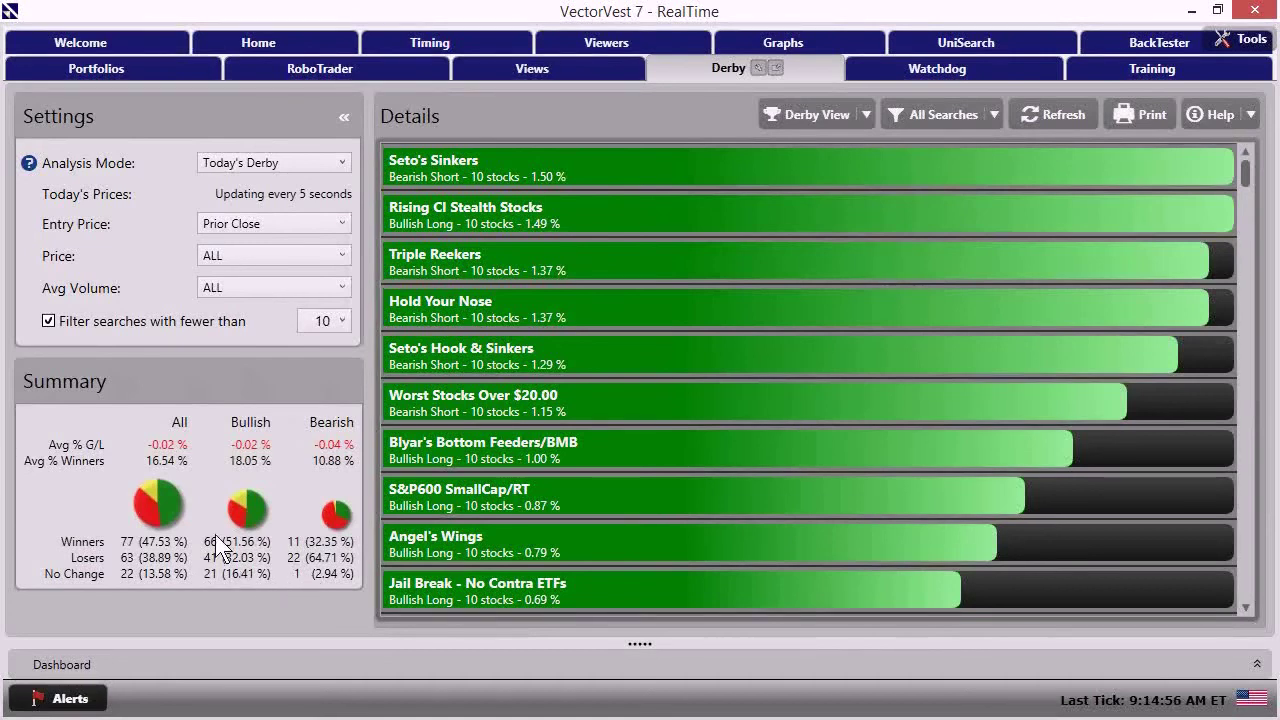
mouse_move(168, 511)
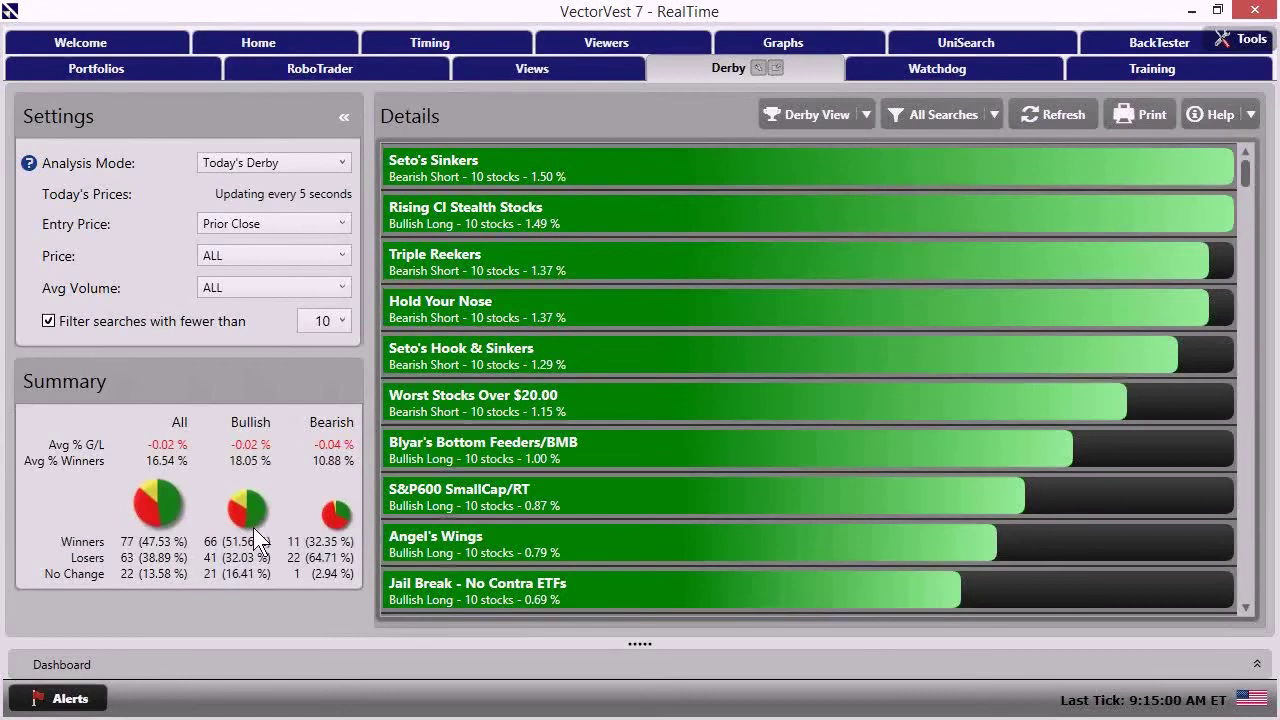
mouse_move(340, 527)
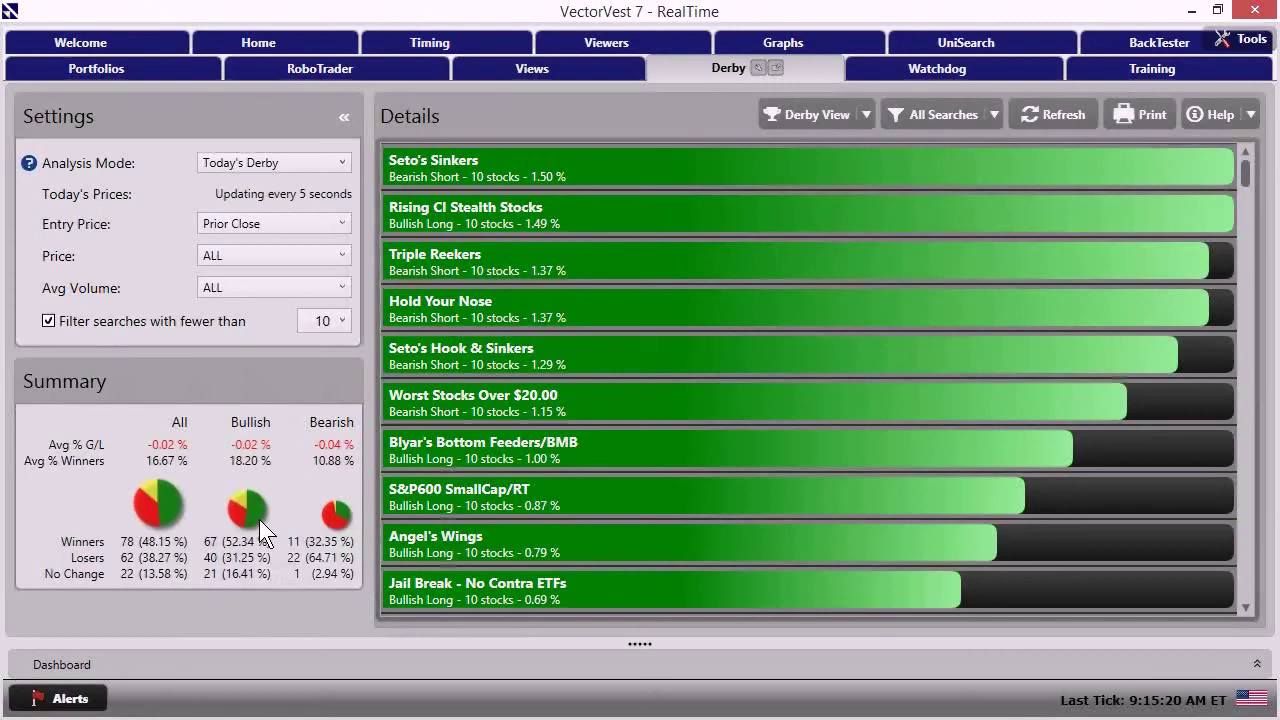
Step: Expand the Seto's Sinkers search in the Derby and open the stock news for Intercept Pharm (ICPT)
mouse_move(259, 519)
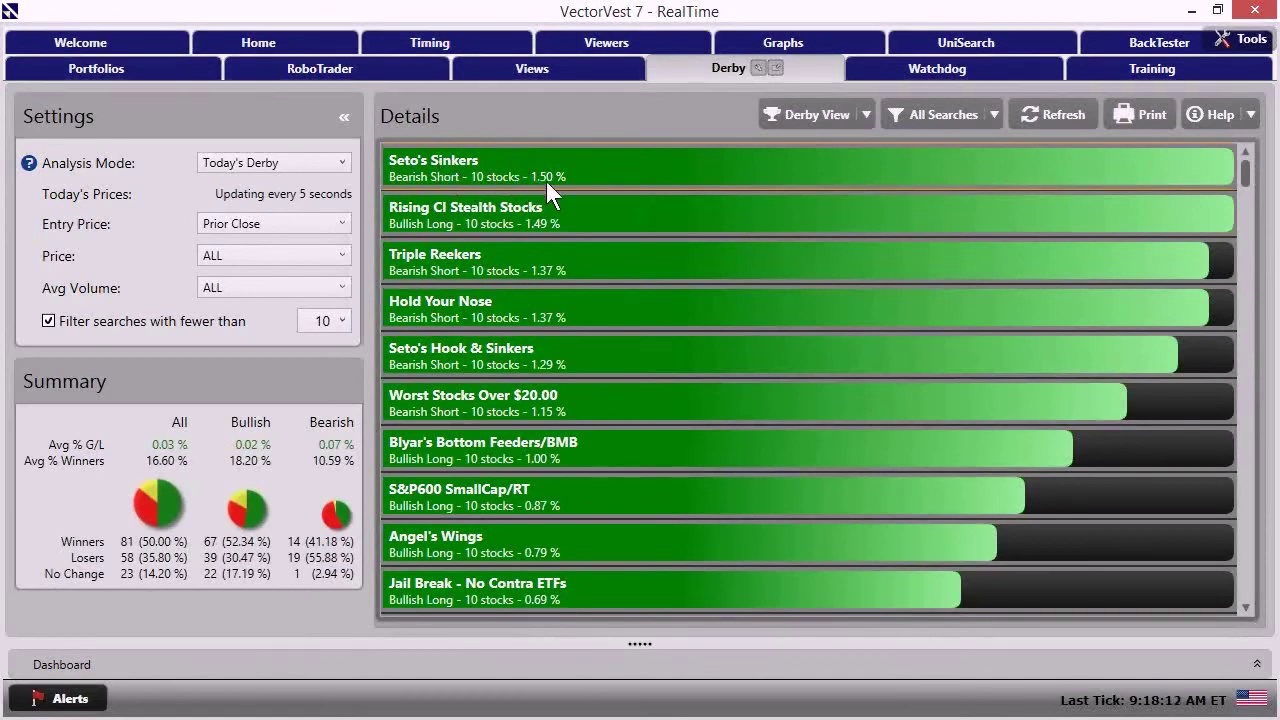
left_click(487, 168)
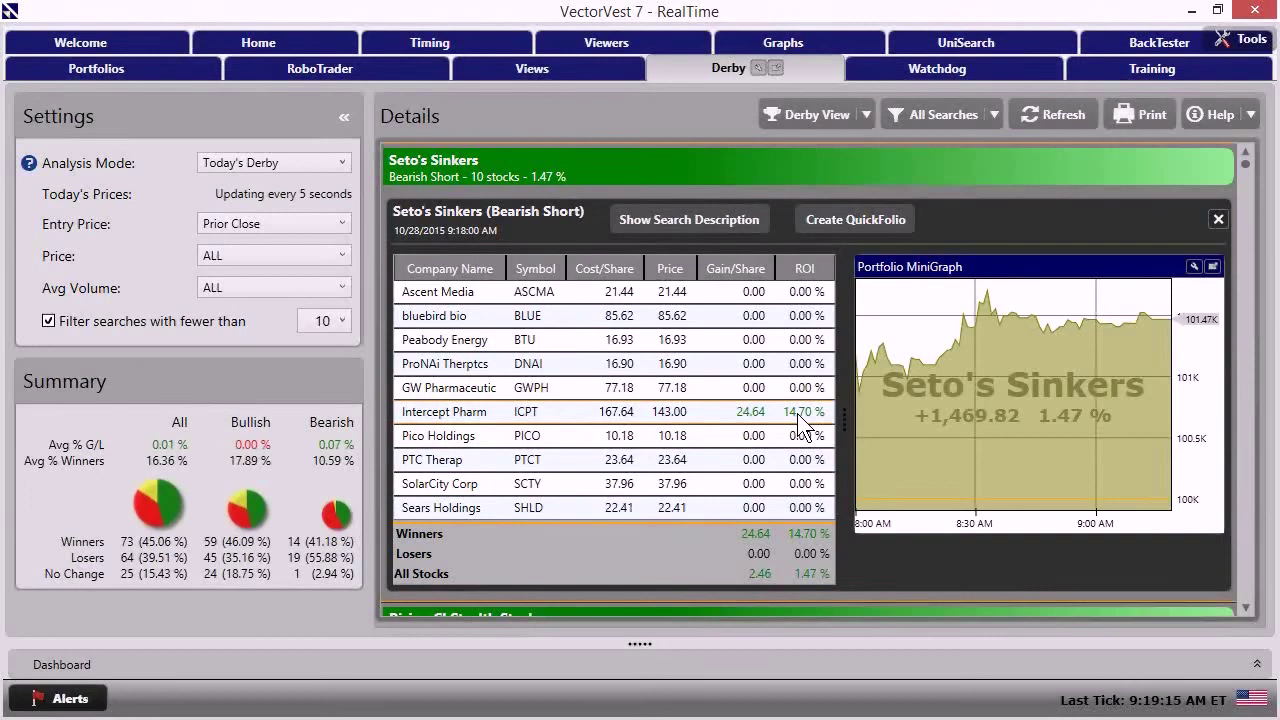
right_click(627, 414)
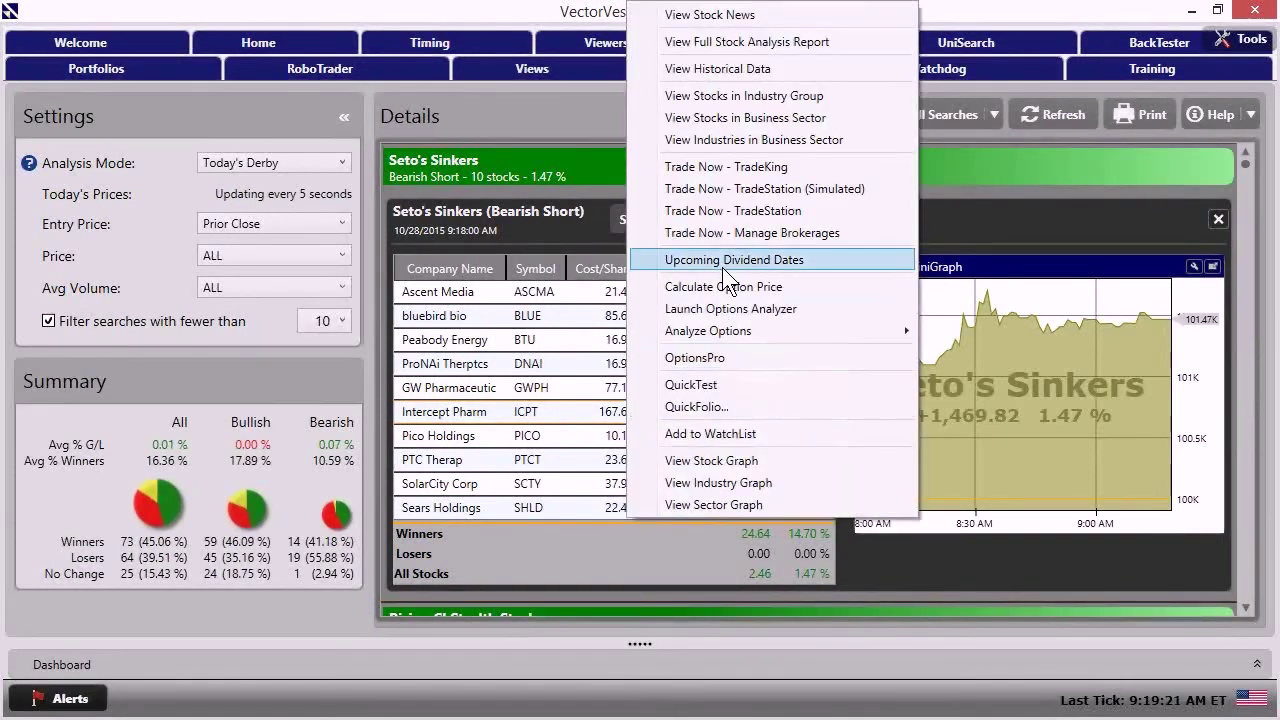
left_click(740, 16)
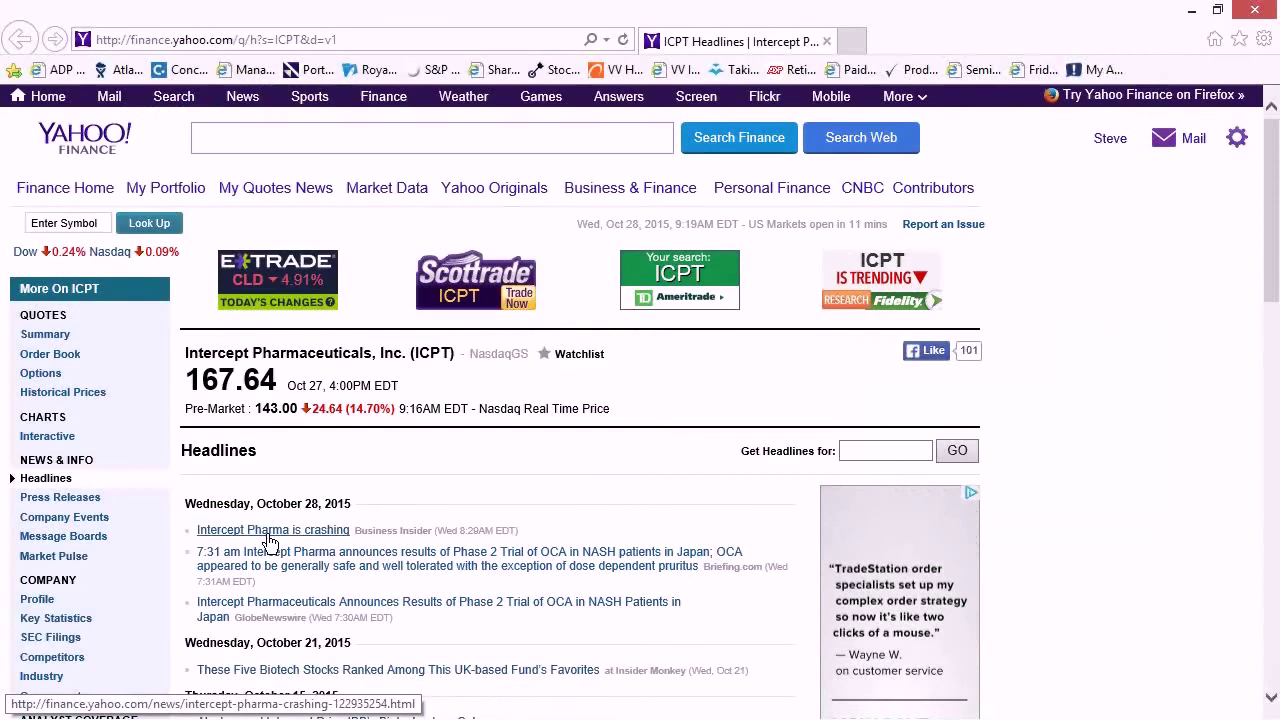
Step: Read the "Intercept Pharma is crashing" article from the October 28 headlines, highlighting the Phase 2 trial statement, and close the browser
scroll(268, 541, "down", 1)
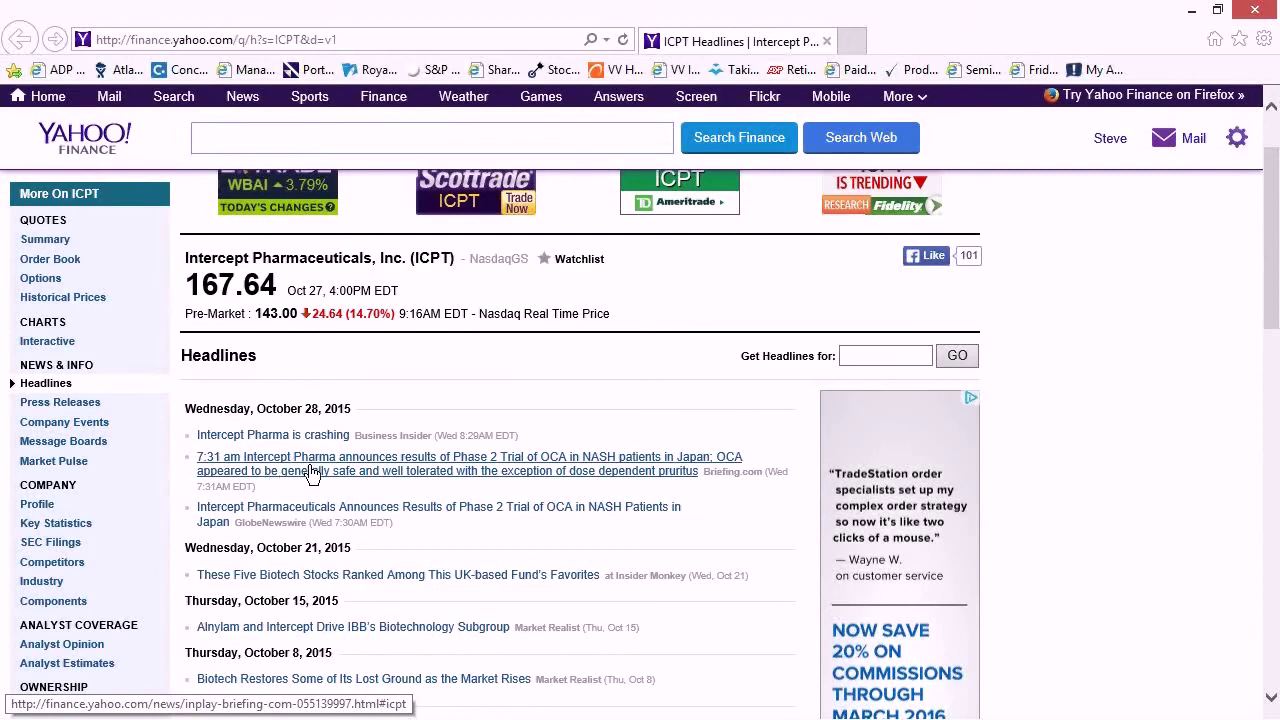
left_click(292, 441)
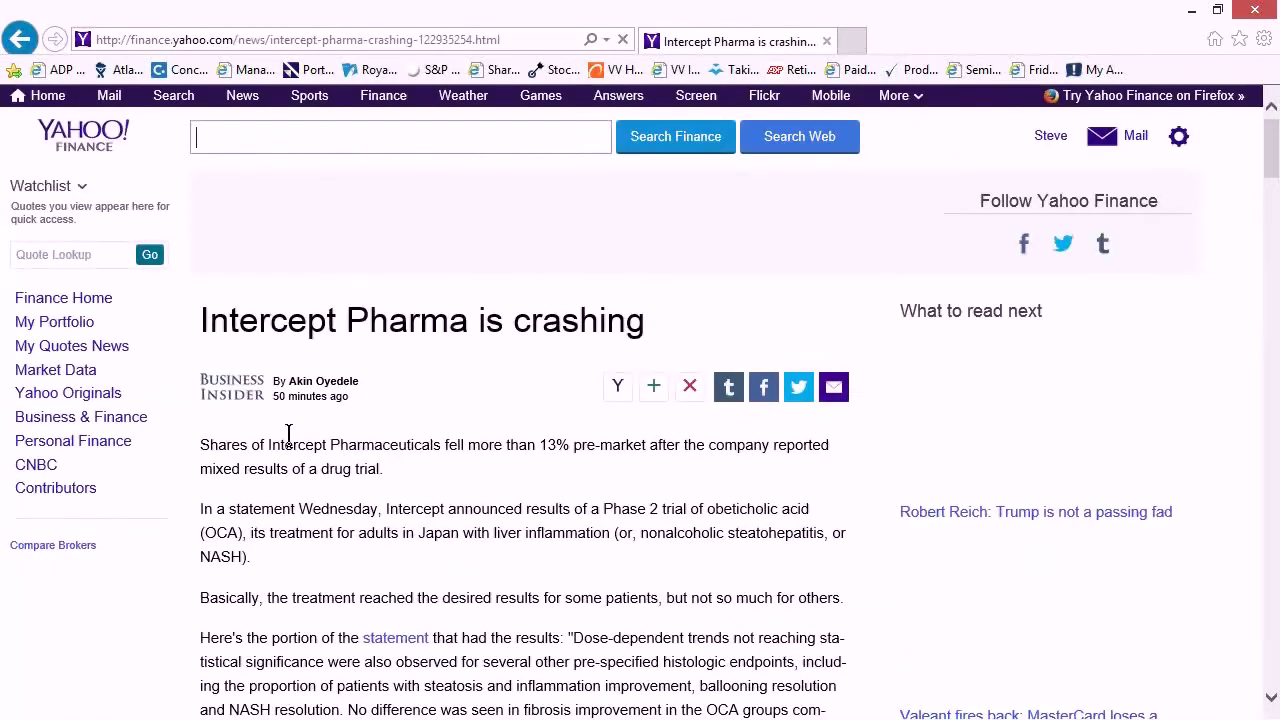
left_click_drag(1266, 160, 1269, 184)
scroll(590, 350, "up", 2)
left_click_drag(214, 318, 590, 357)
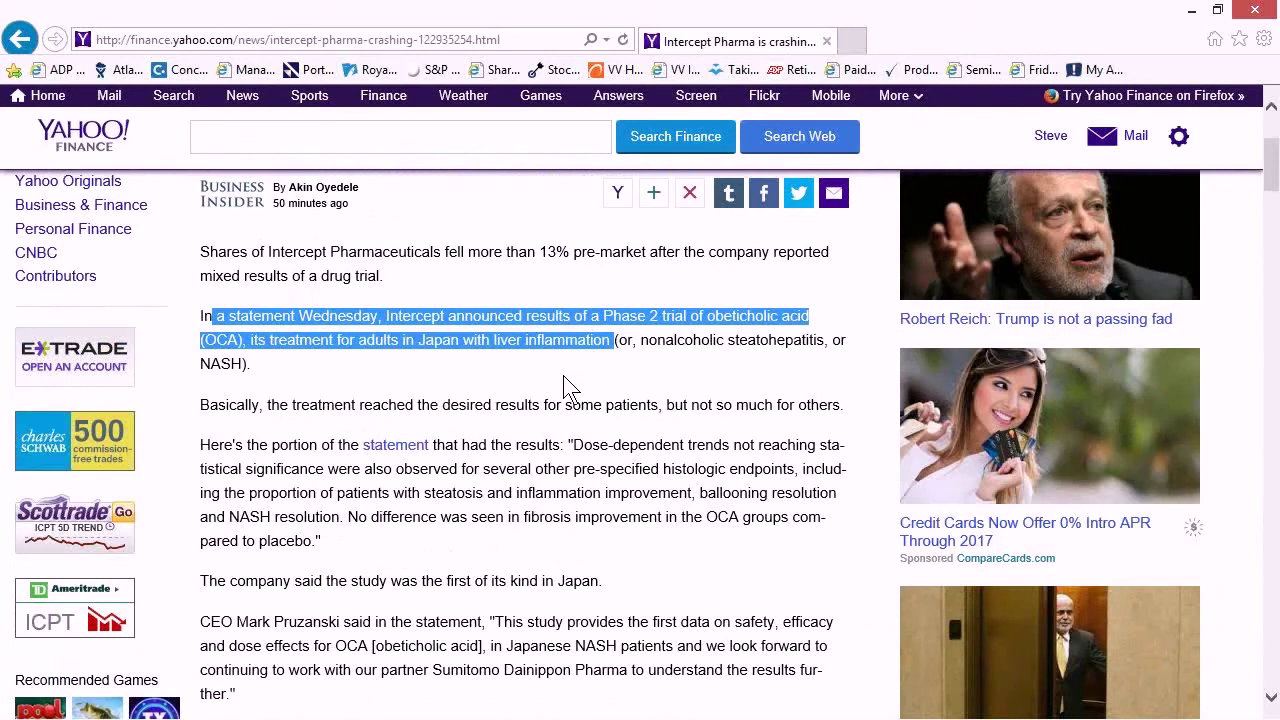
left_click(649, 340)
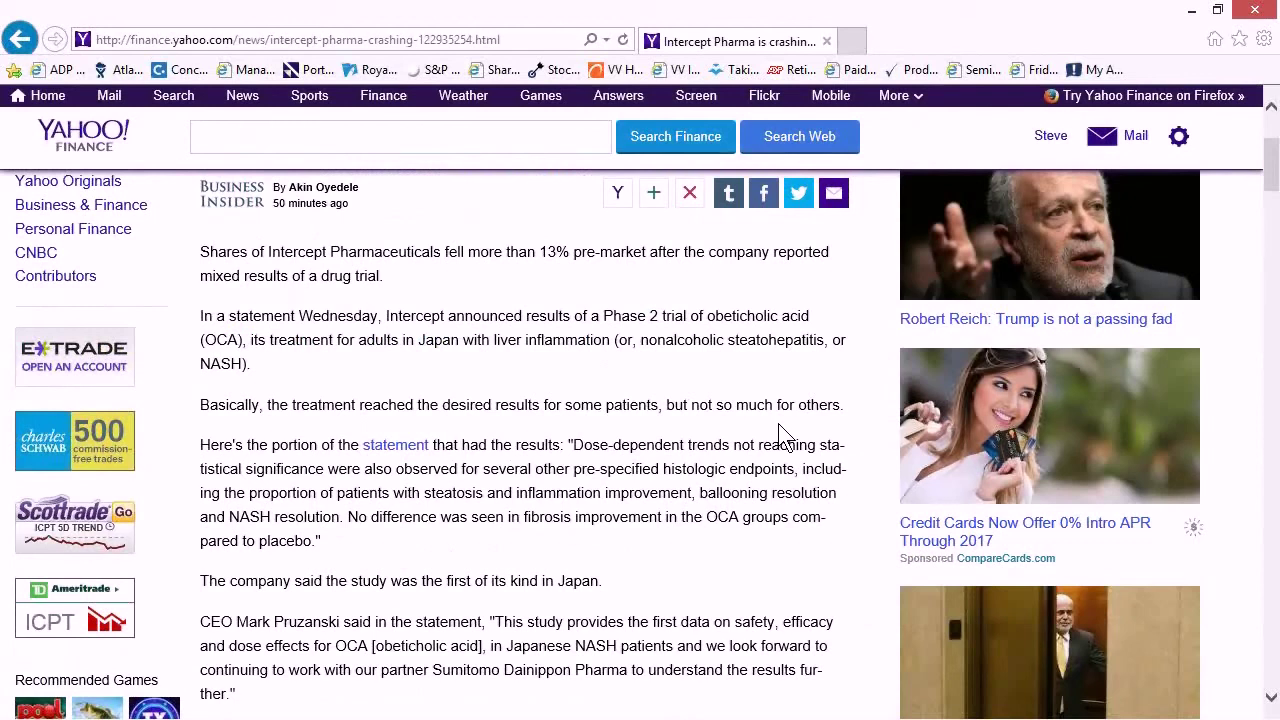
left_click(1252, 12)
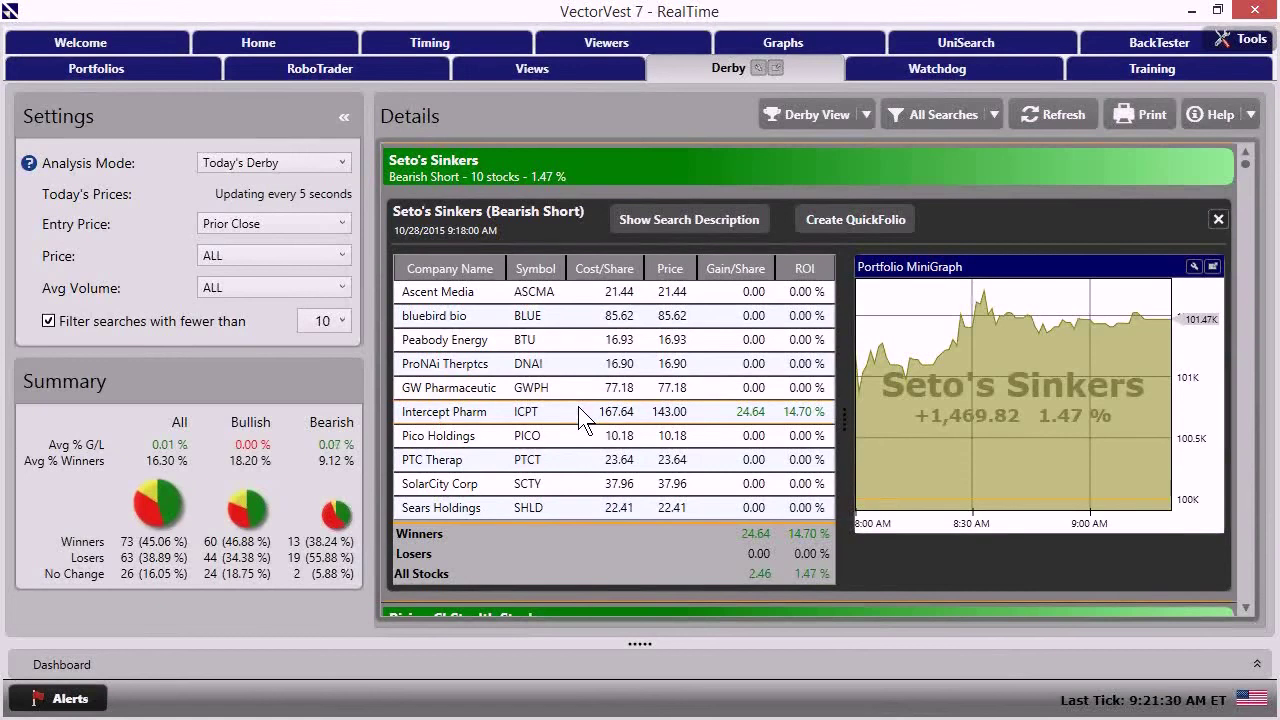
Step: Collapse Seto's Sinkers, review the stocks in Rising CI Stealth Stocks, and return to the start of the collapsed Derby list
left_click(562, 176)
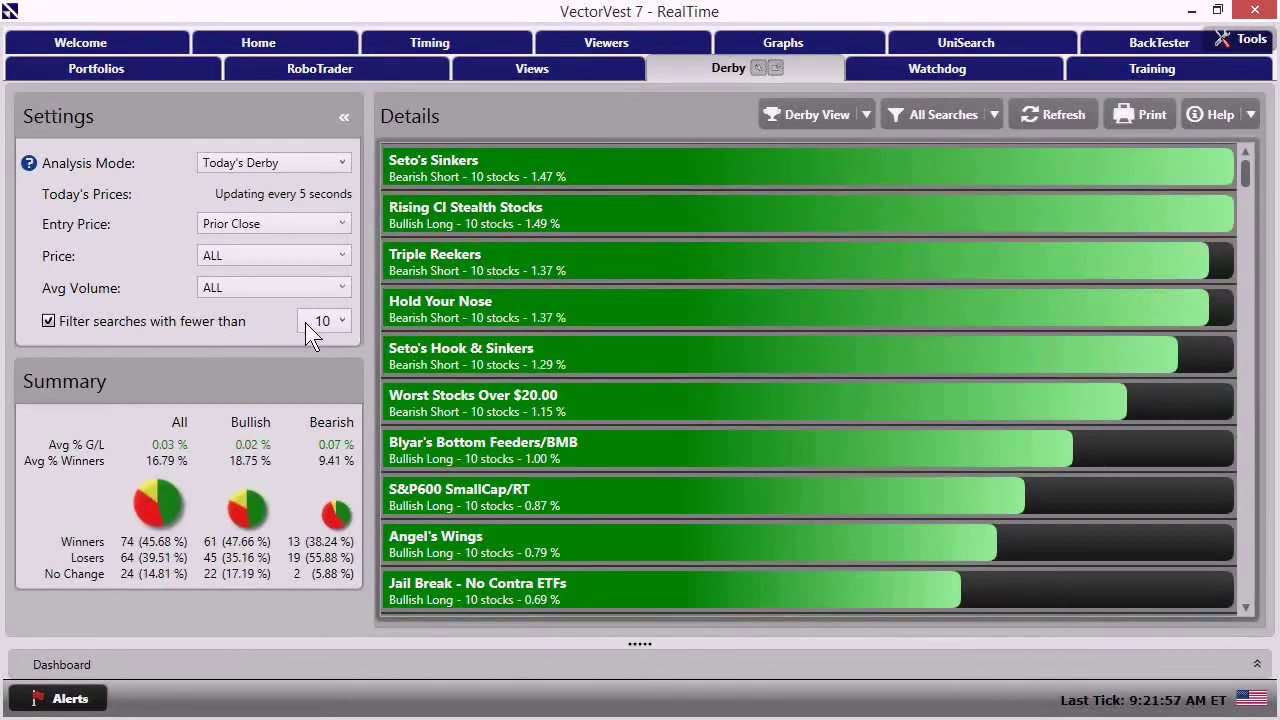
left_click(548, 213)
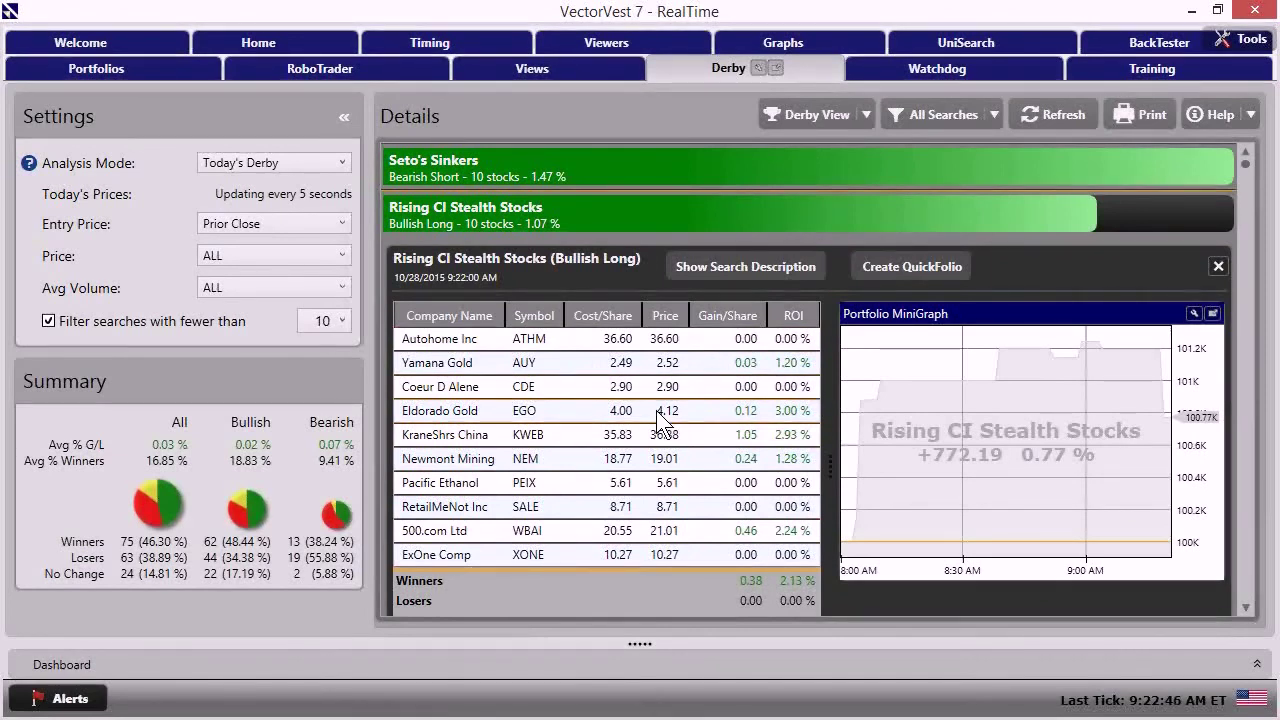
mouse_move(852, 536)
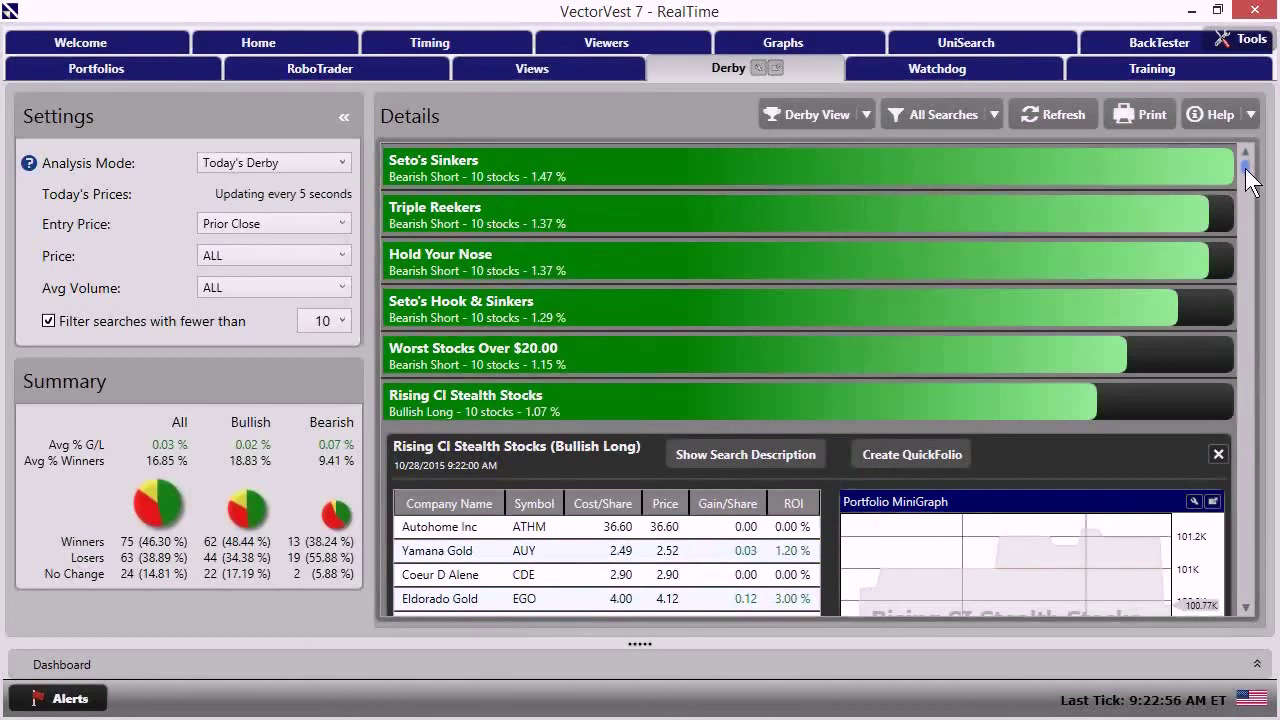
scroll(1252, 178, "down", 5)
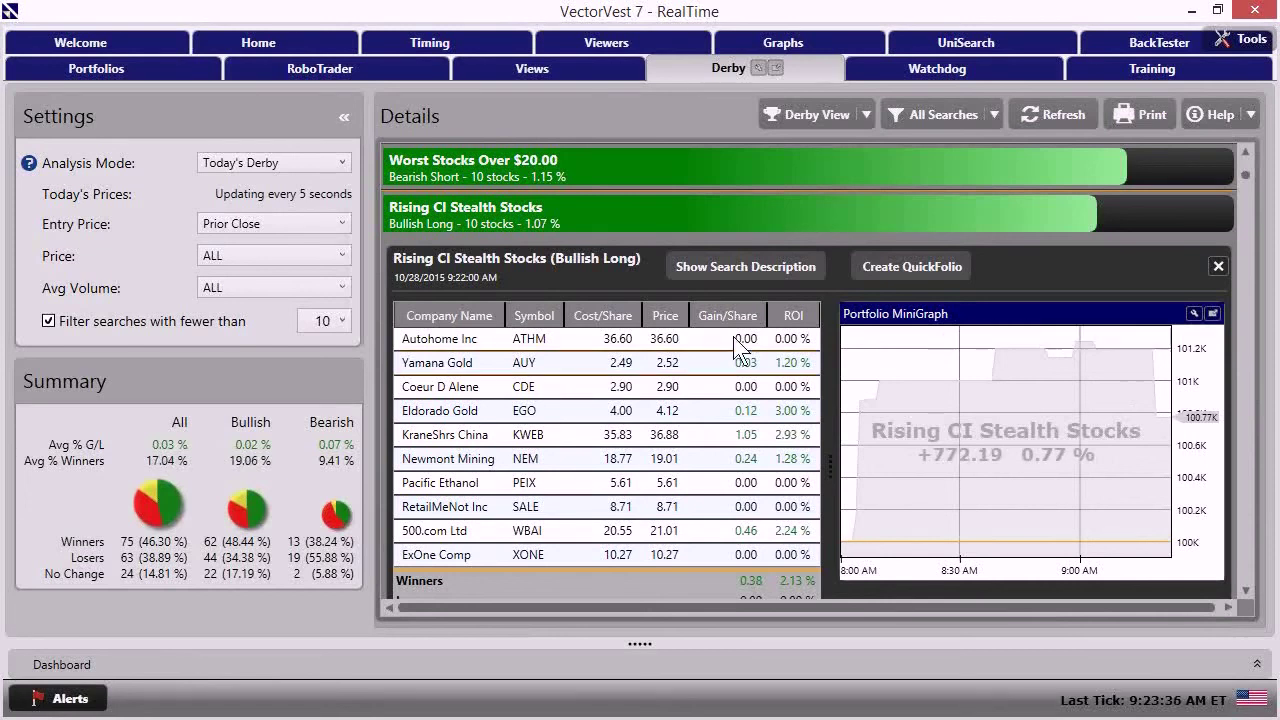
left_click(547, 209)
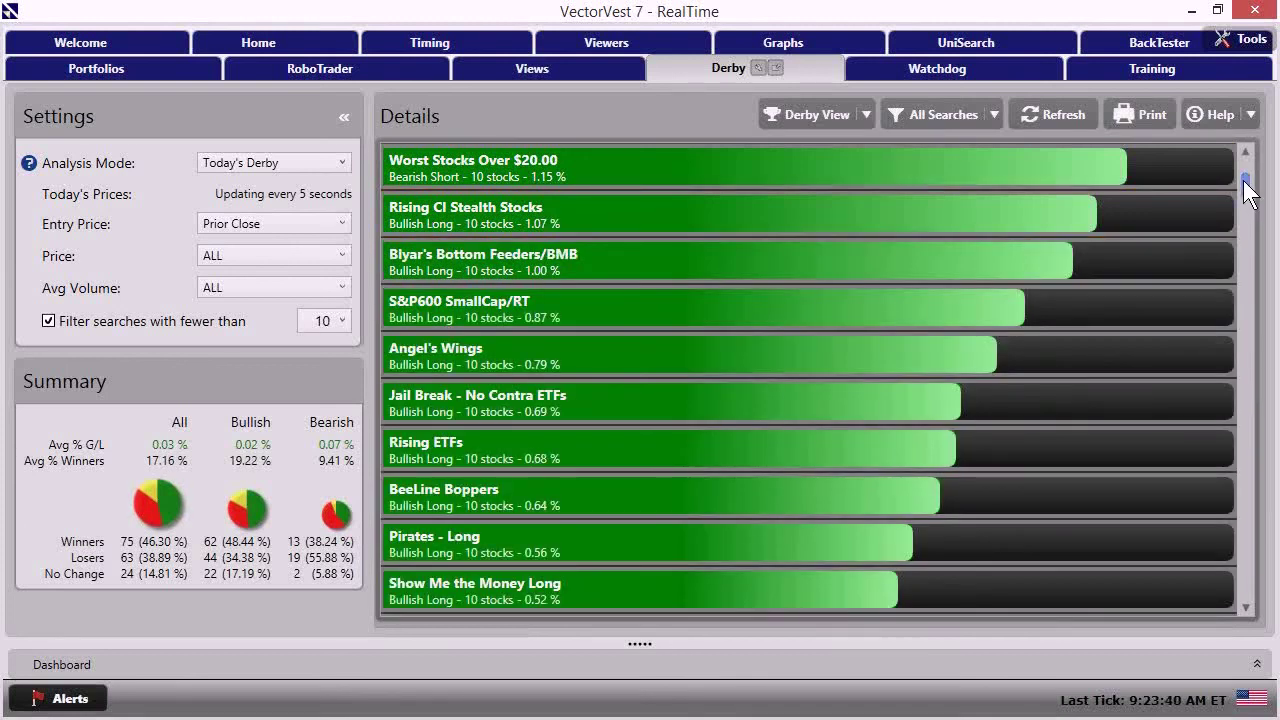
left_click_drag(1246, 180, 1250, 172)
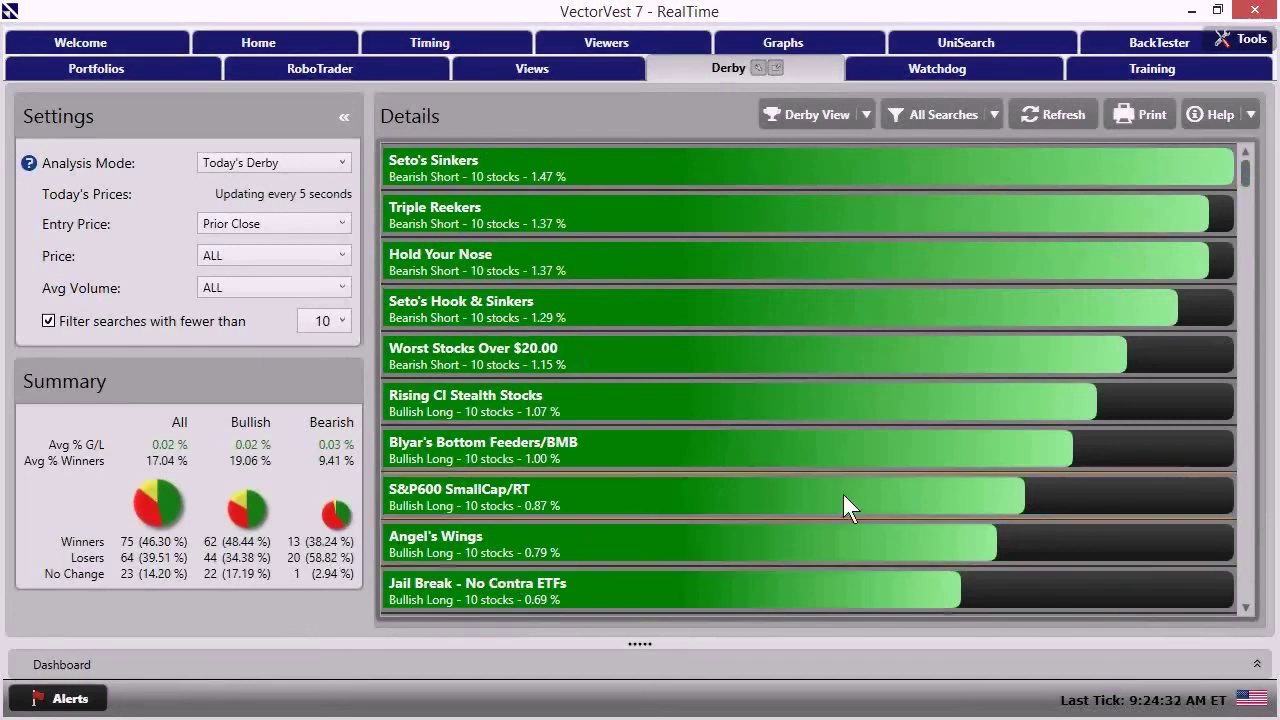
Step: Examine the stocks and performance graphs of the Seto's Sinkers and Triple Reekers searches, collapsing each one after review
left_click(625, 166)
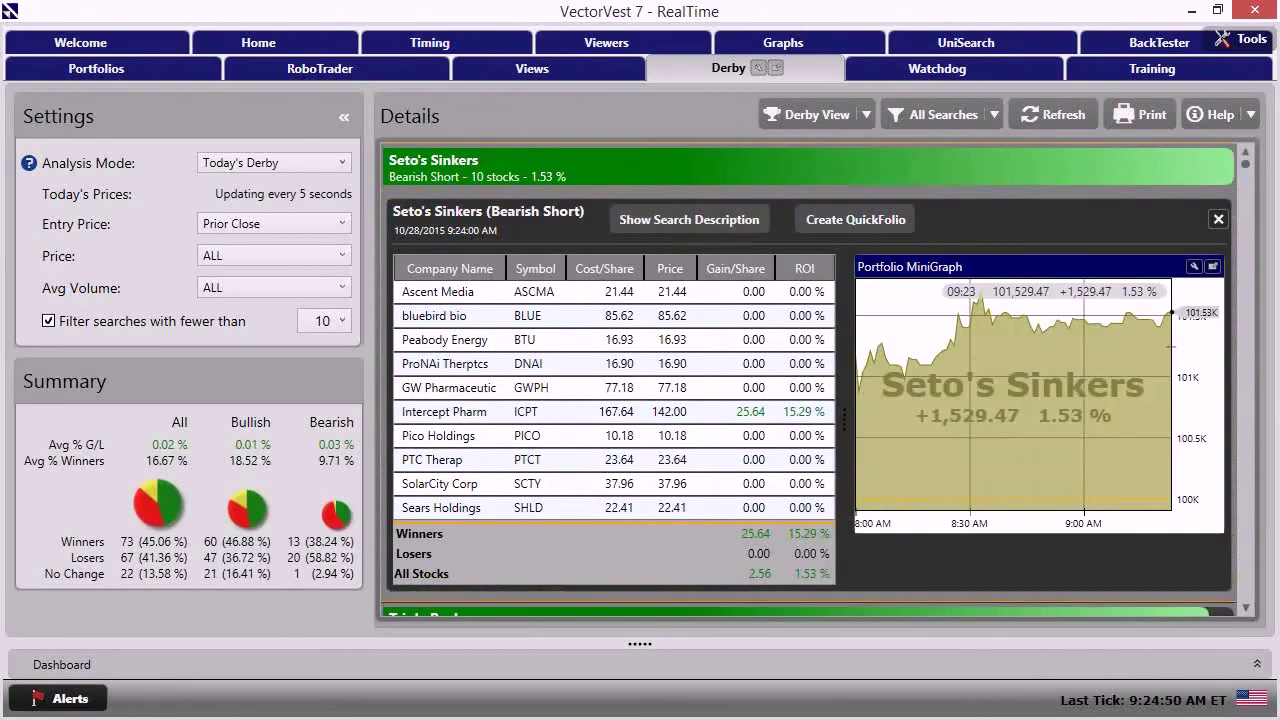
left_click(596, 167)
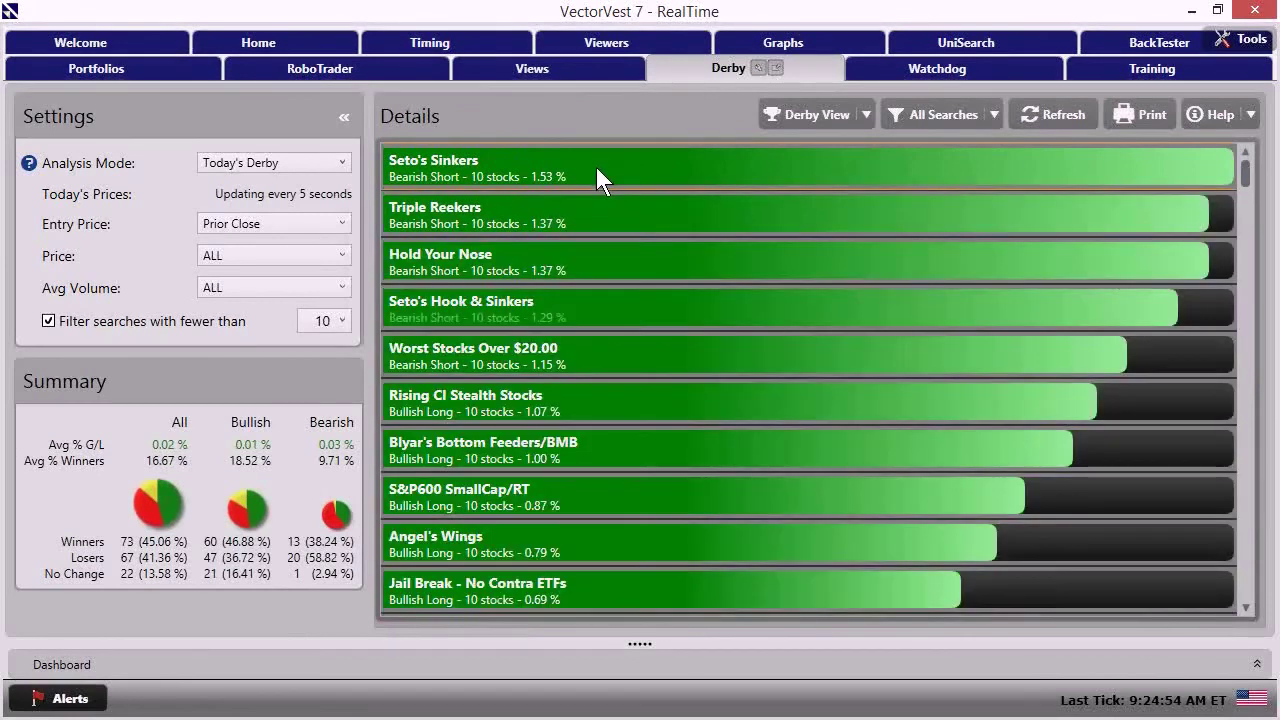
left_click(447, 208)
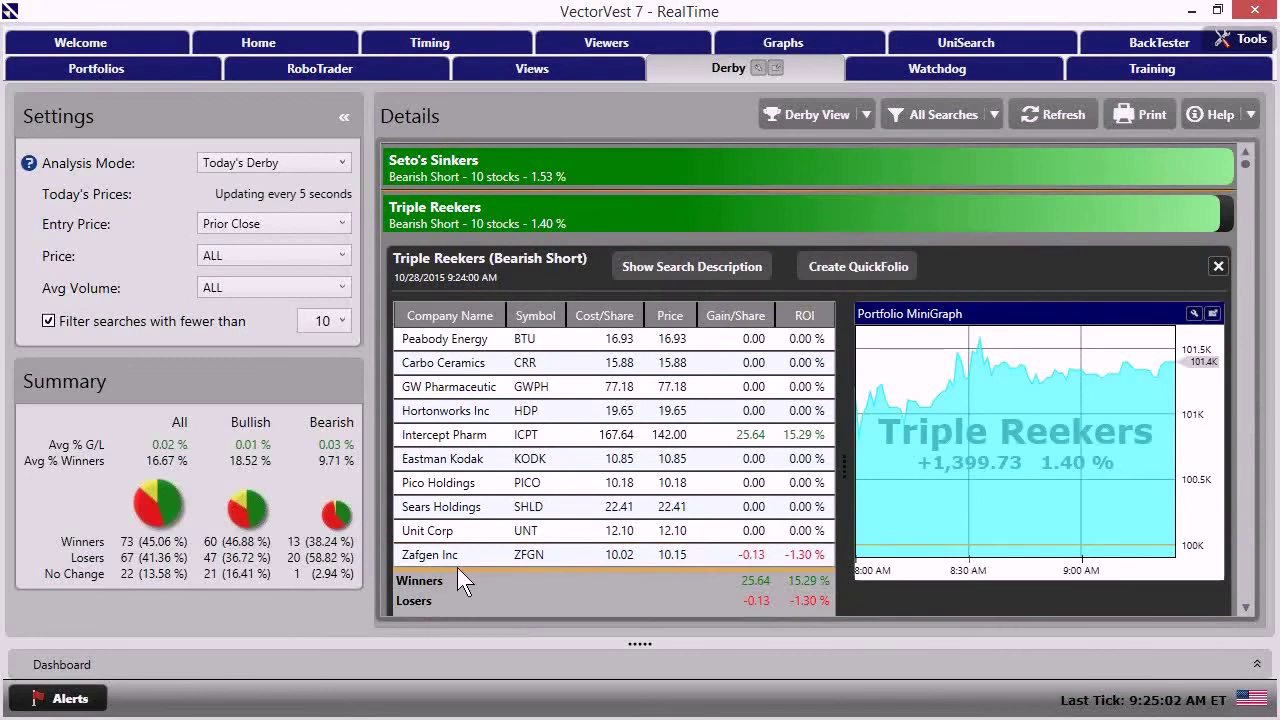
mouse_move(1119, 370)
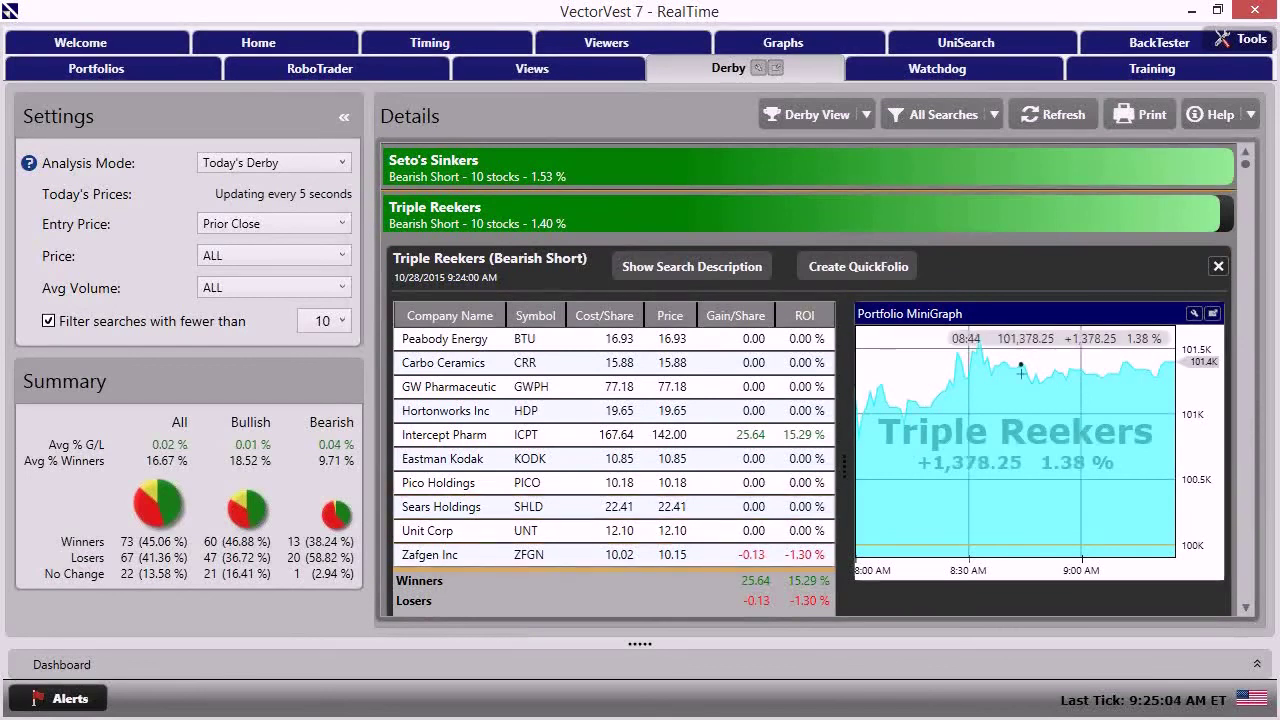
left_click(587, 223)
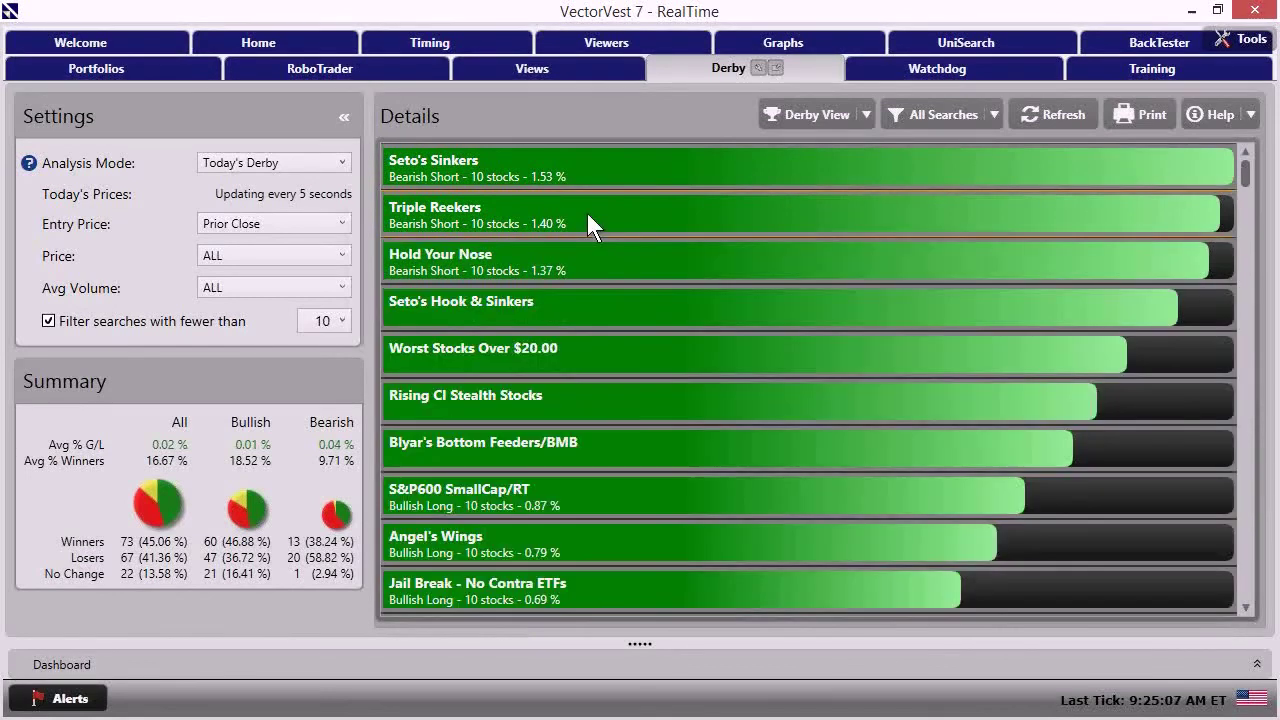
Step: Check the stocks held in the Hold Your Nose and Seto's Hook & Sinkers bearish searches, collapsing each one after review
left_click(455, 263)
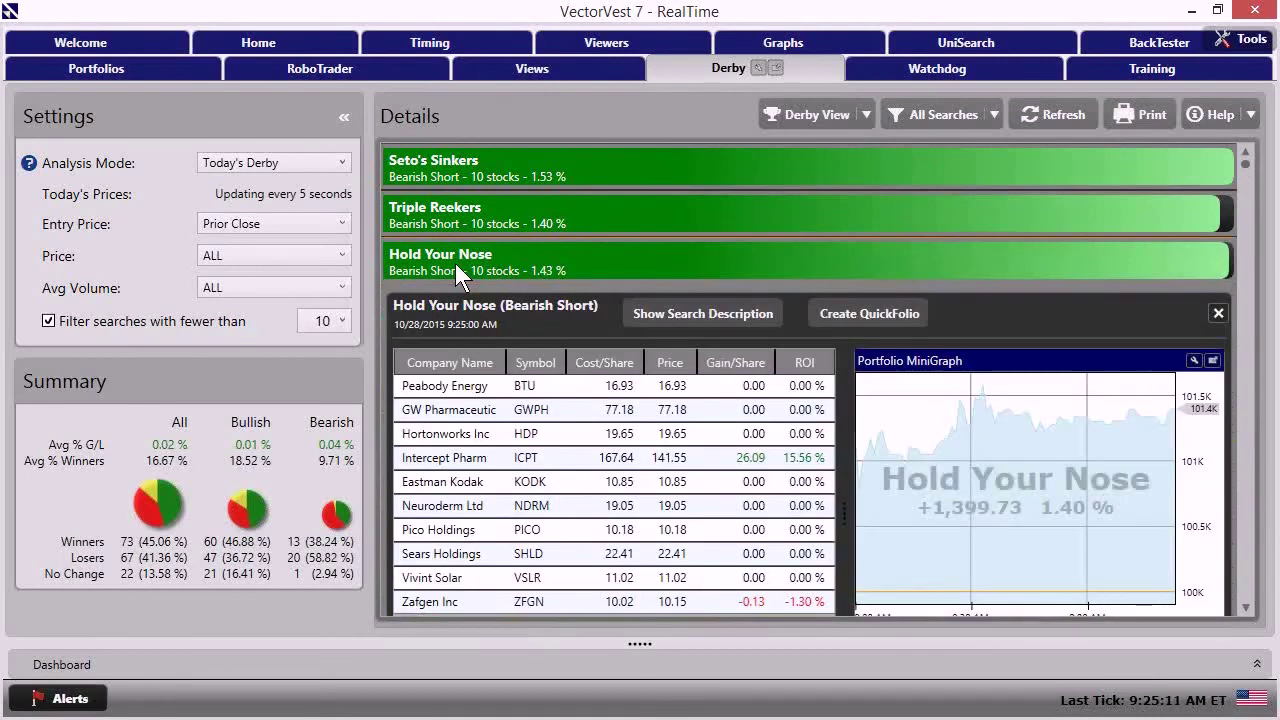
left_click(455, 263)
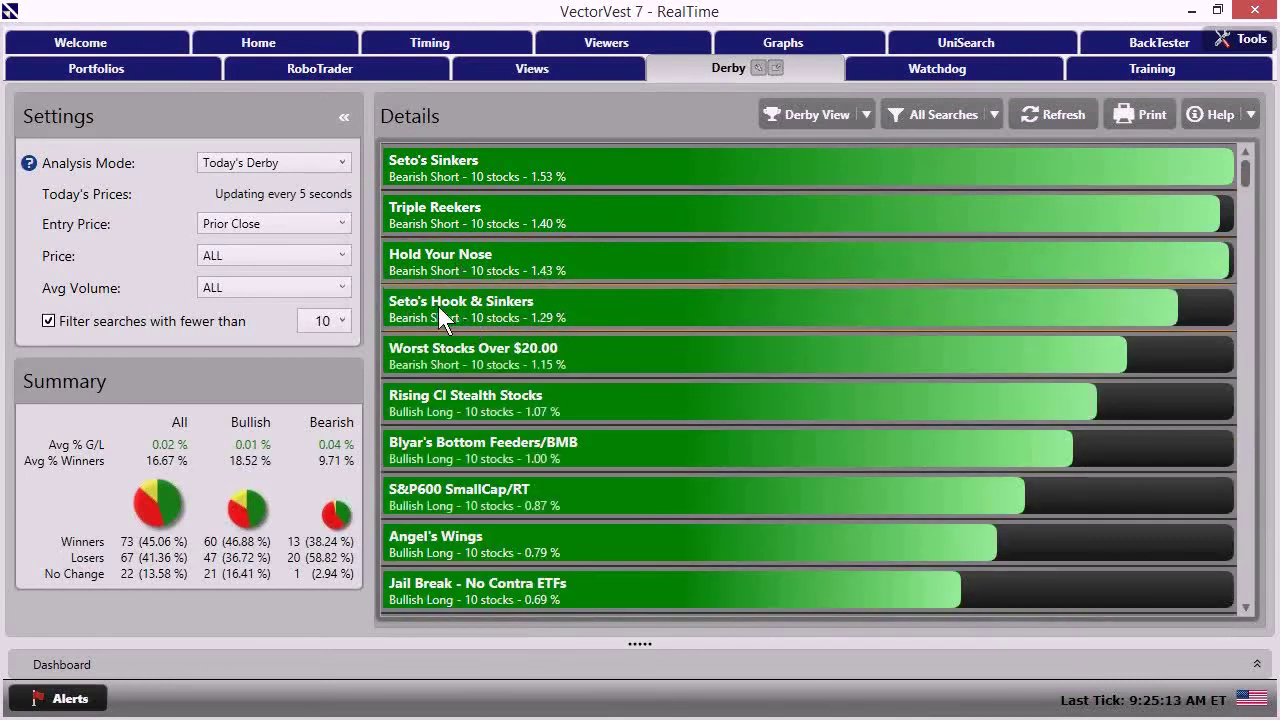
left_click(454, 310)
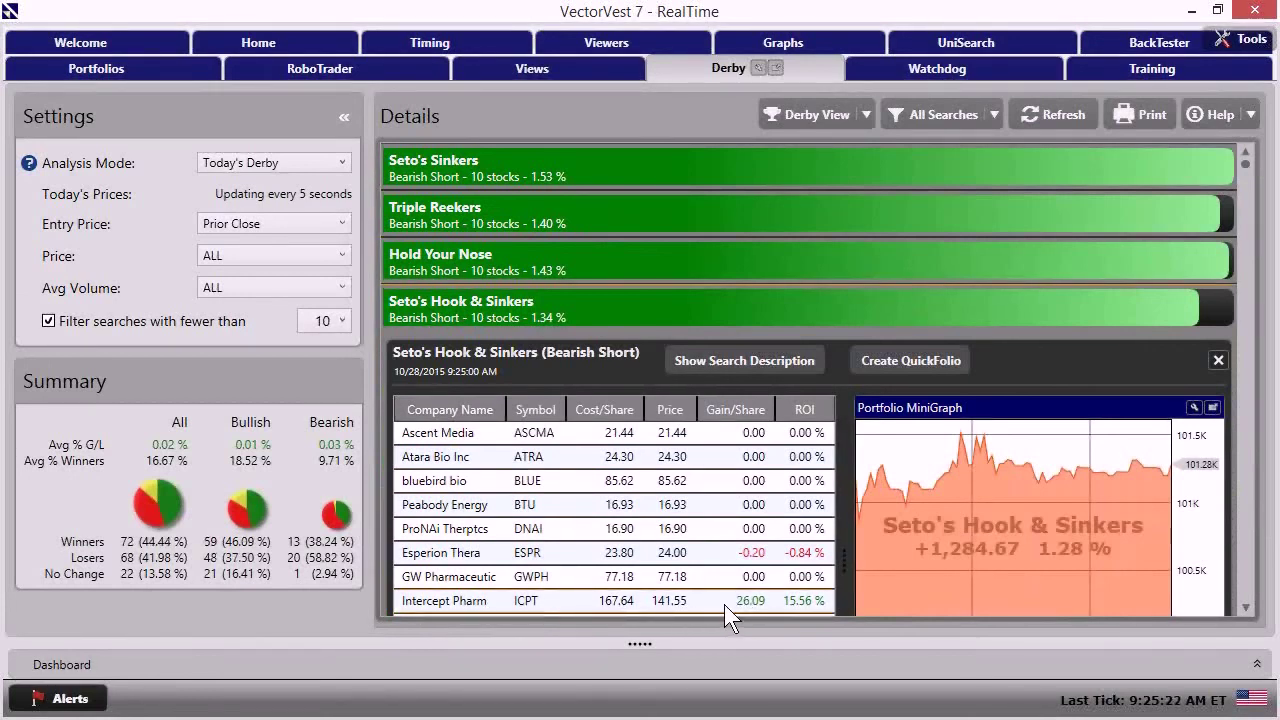
mouse_move(973, 434)
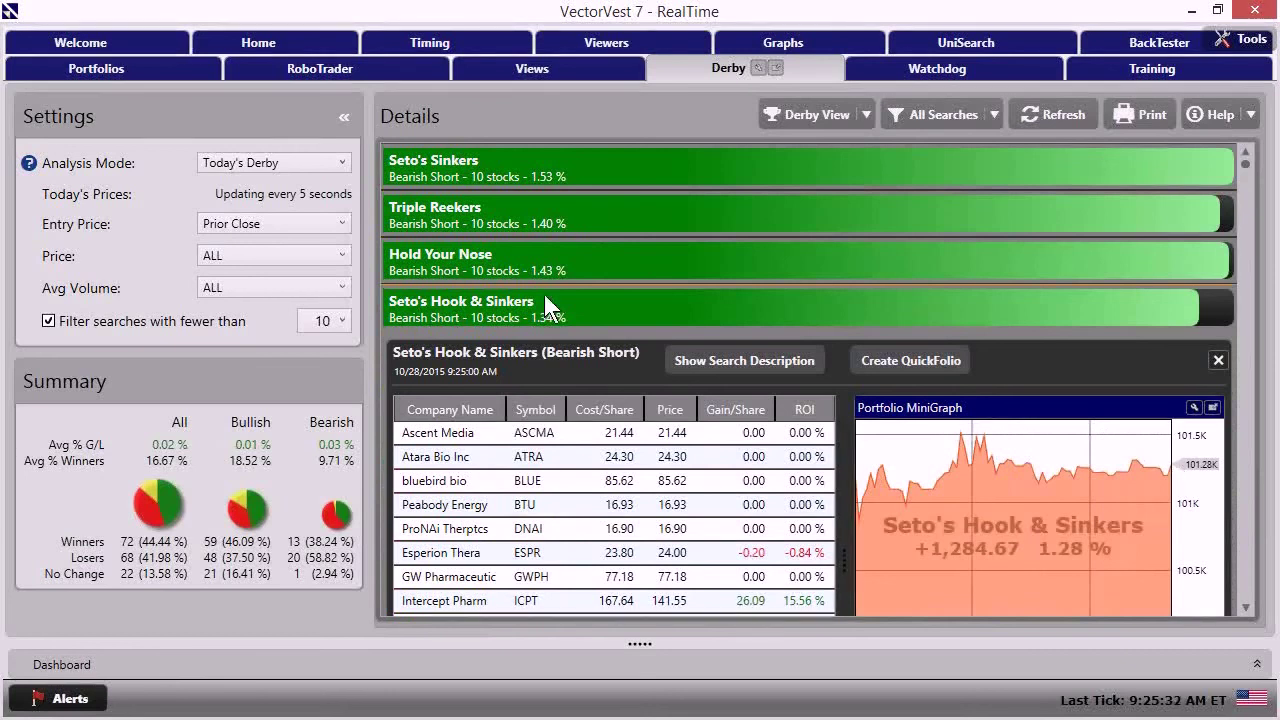
left_click(517, 299)
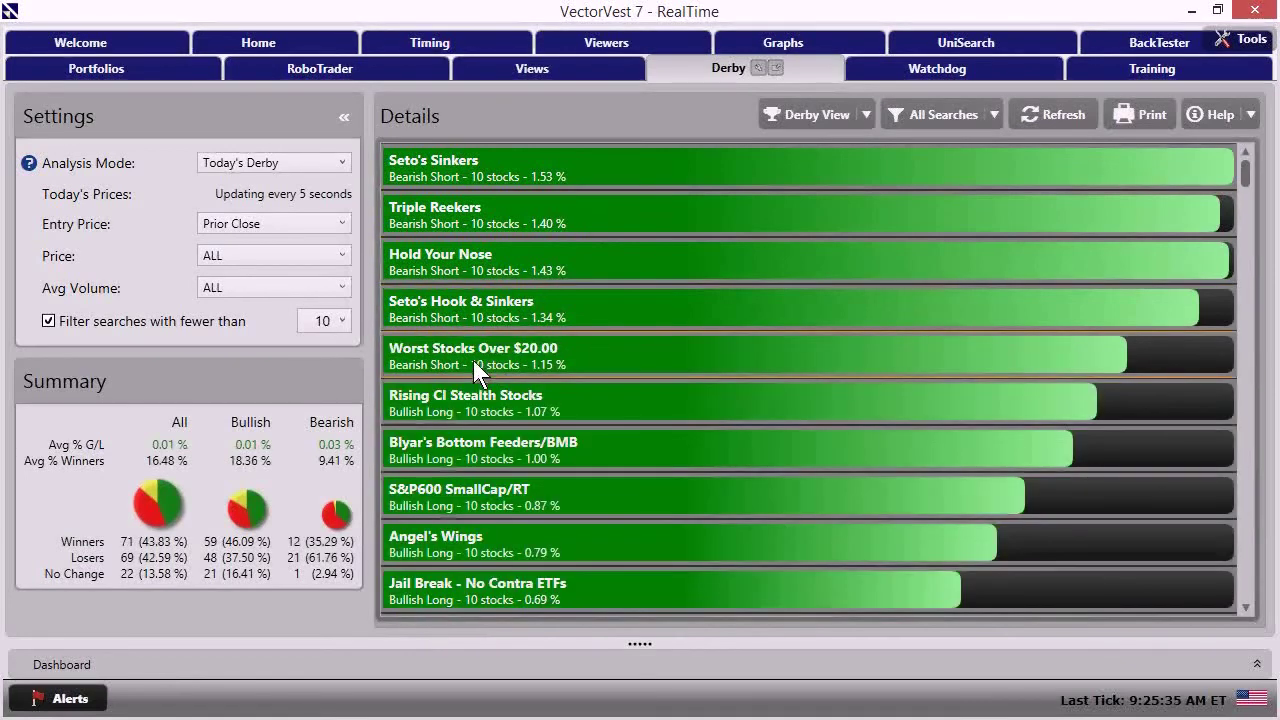
Step: Review the stocks and gains in the Worst Stocks Over $20.00 search, collapse it, and return to the first-ranked searches
left_click(542, 356)
scroll(593, 431, "down", 3)
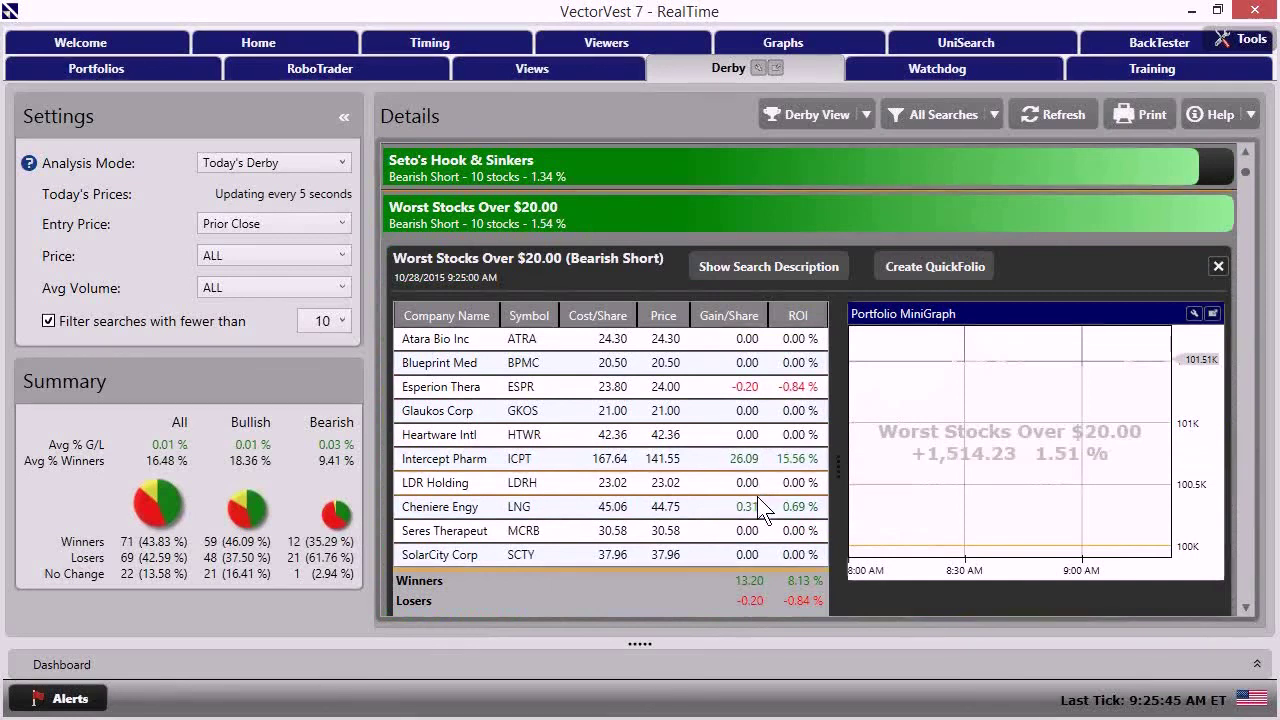
left_click(583, 224)
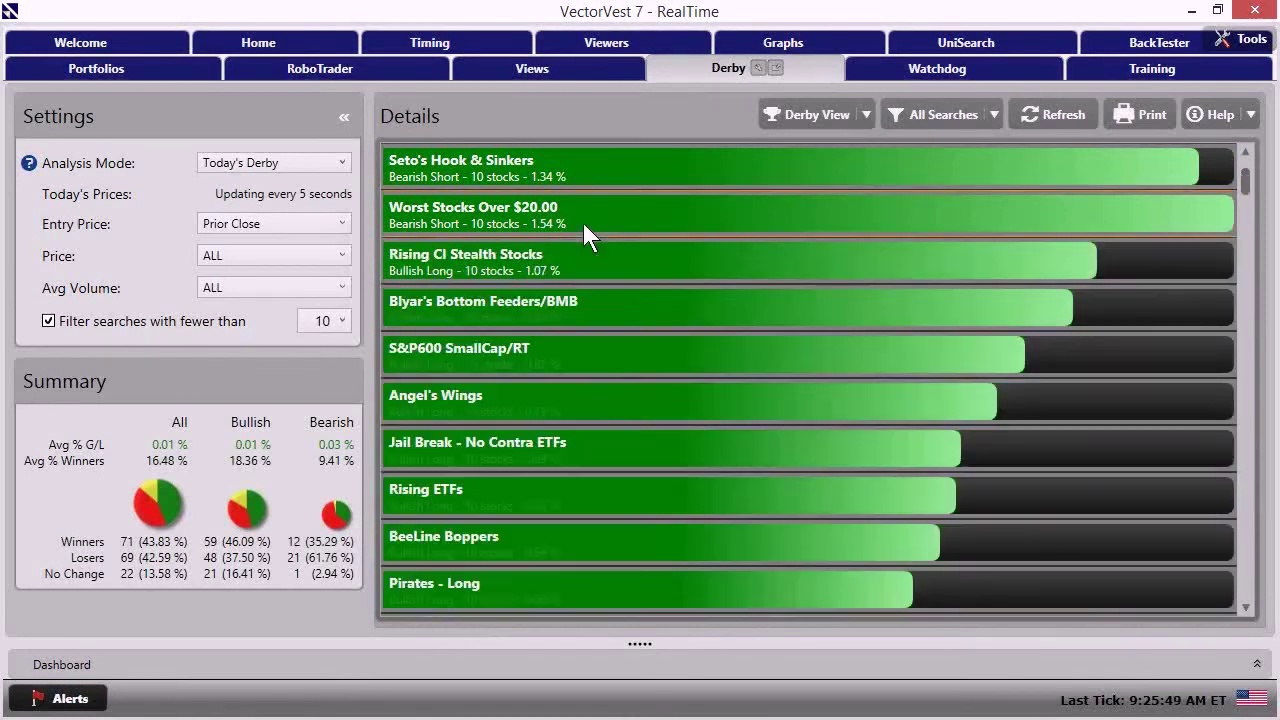
scroll(600, 370, "up", 3)
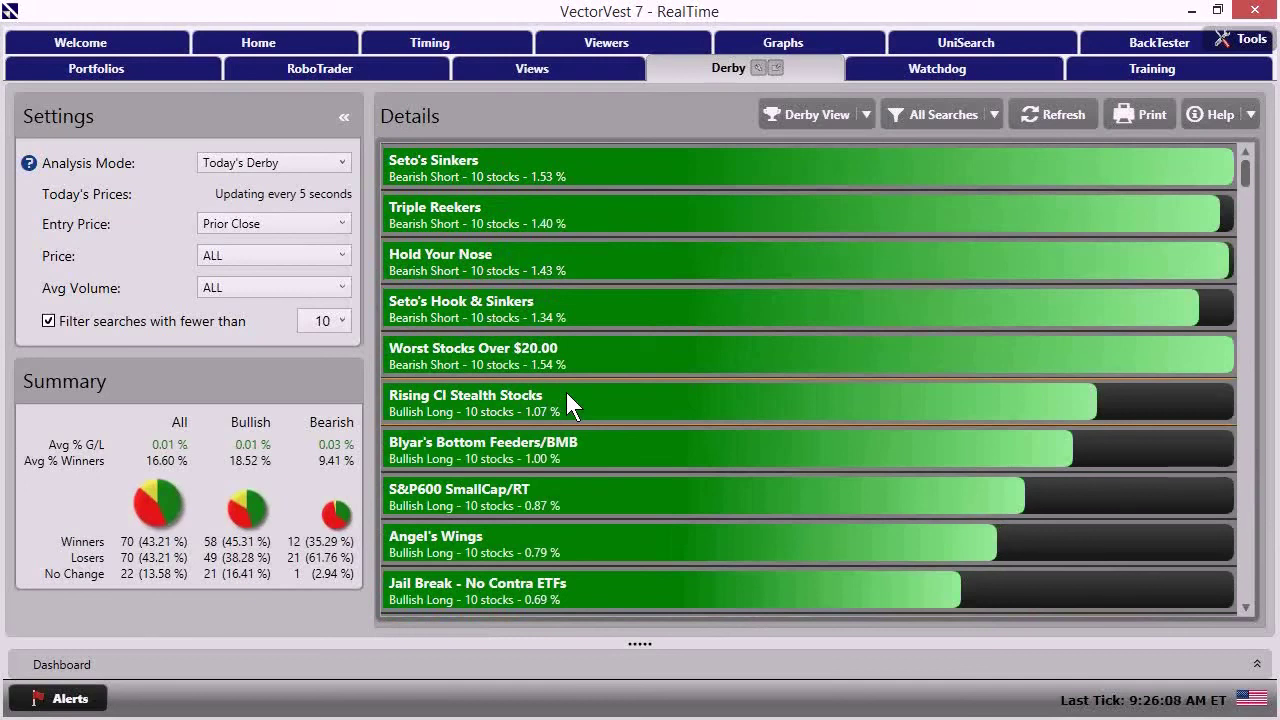
Step: Recheck the intraday Market Timing graph, minimize it, and view the Home page's index quotes and Color Guard
double_click(602, 394)
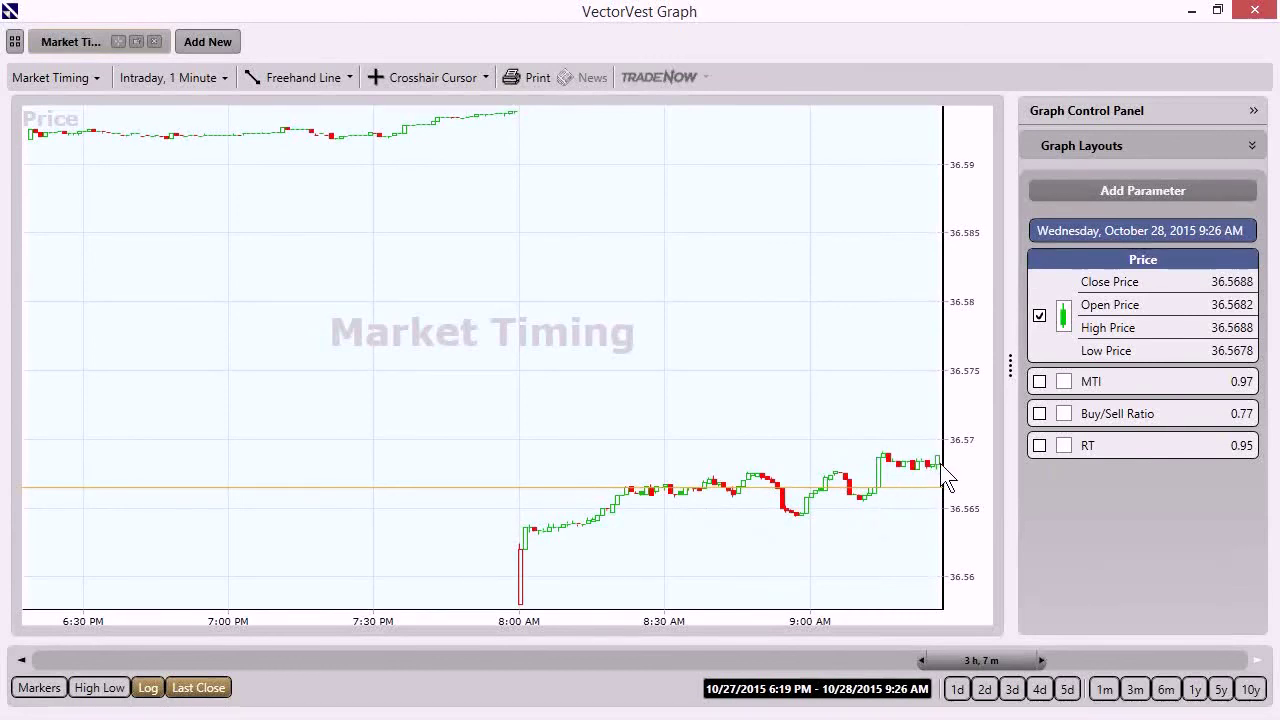
left_click(1193, 11)
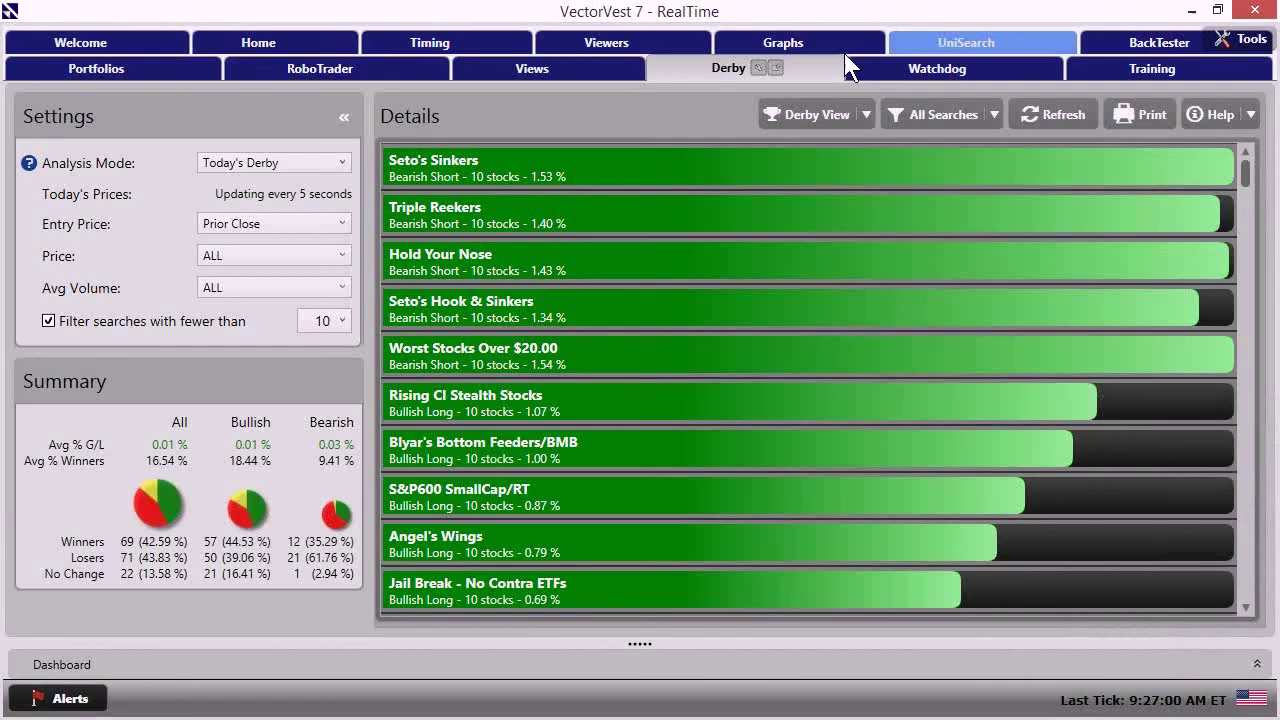
left_click(266, 41)
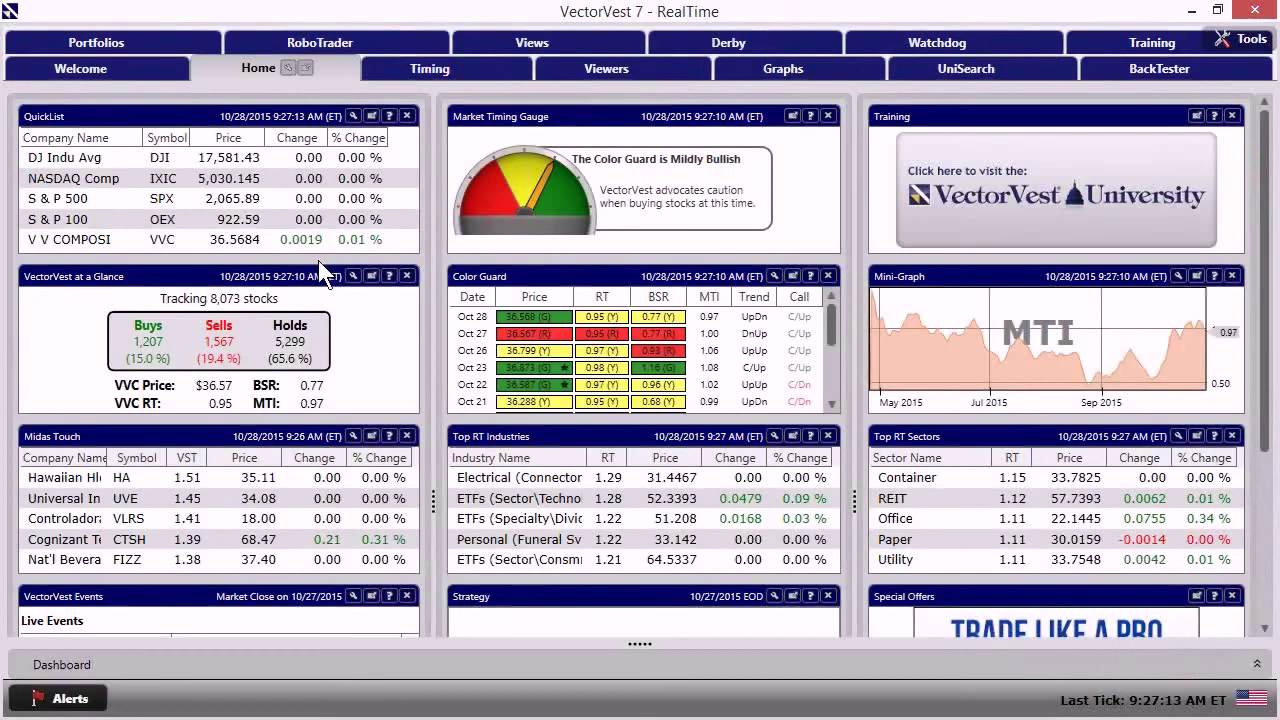
Step: Refresh the Derby results and open a TradeKing order ticket for Intercept Pharm (ICPT) from Seto's Sinkers
left_click(756, 48)
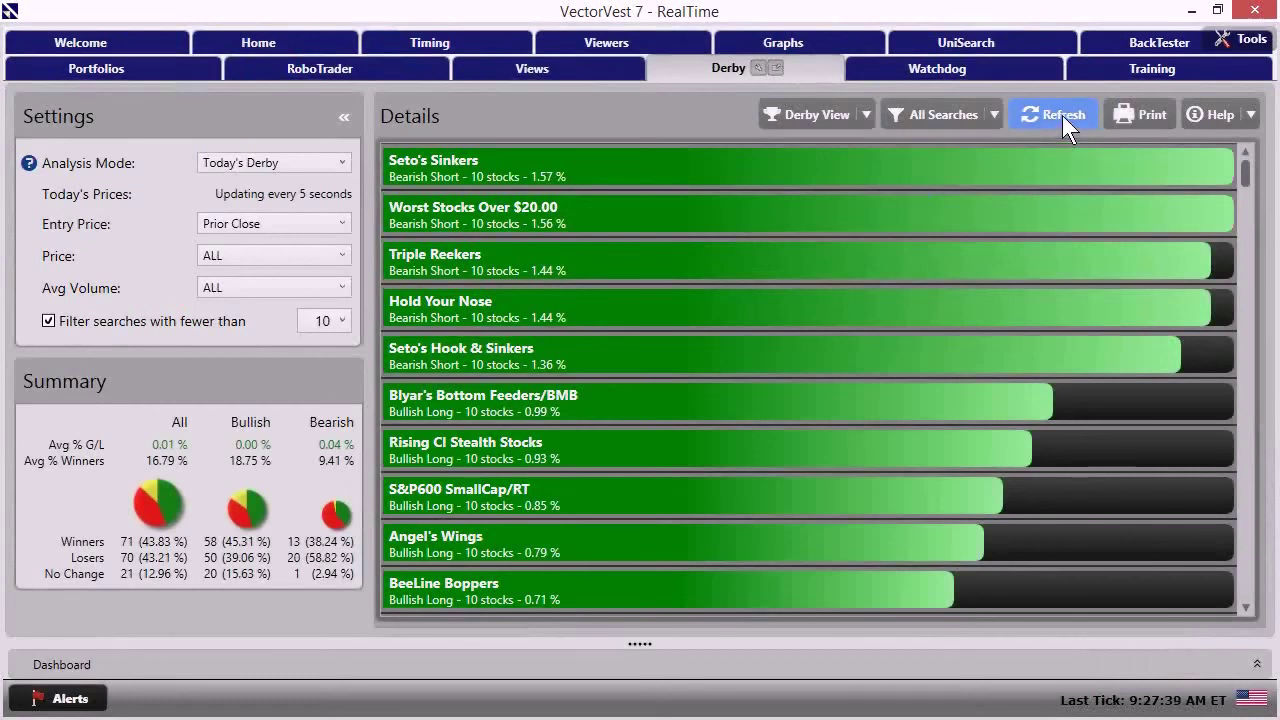
left_click(1062, 115)
left_click(782, 162)
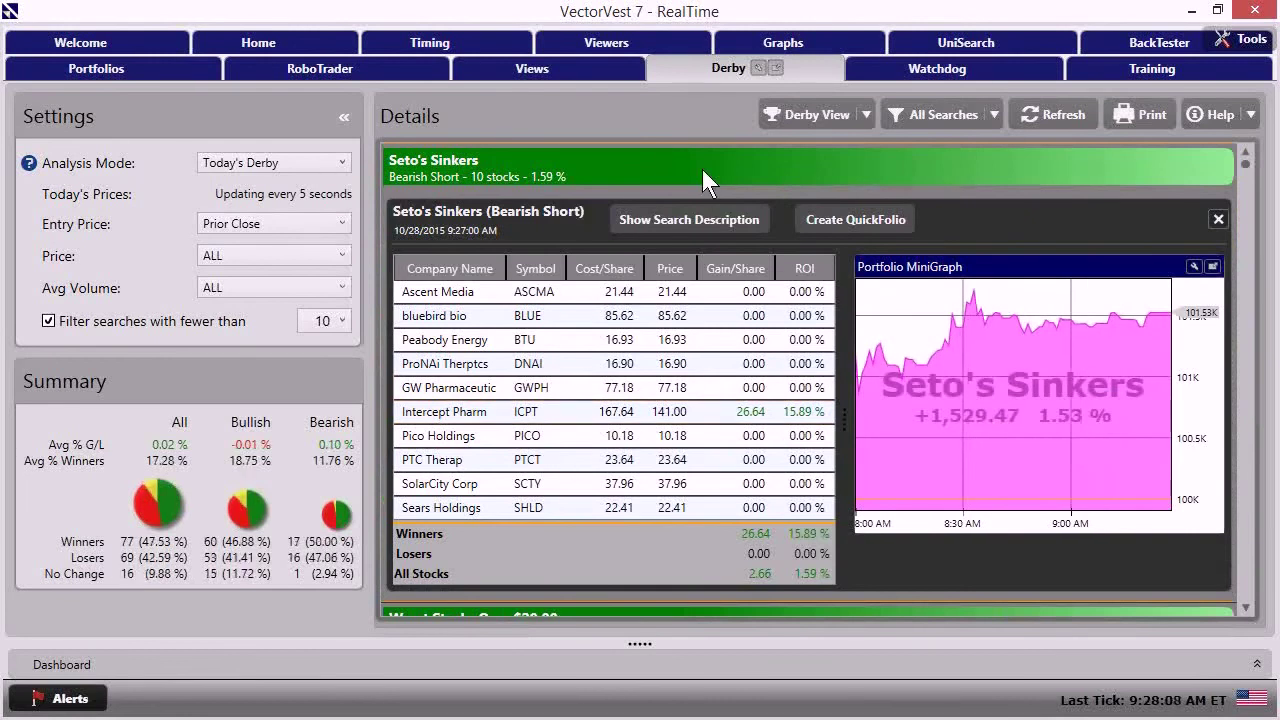
right_click(600, 420)
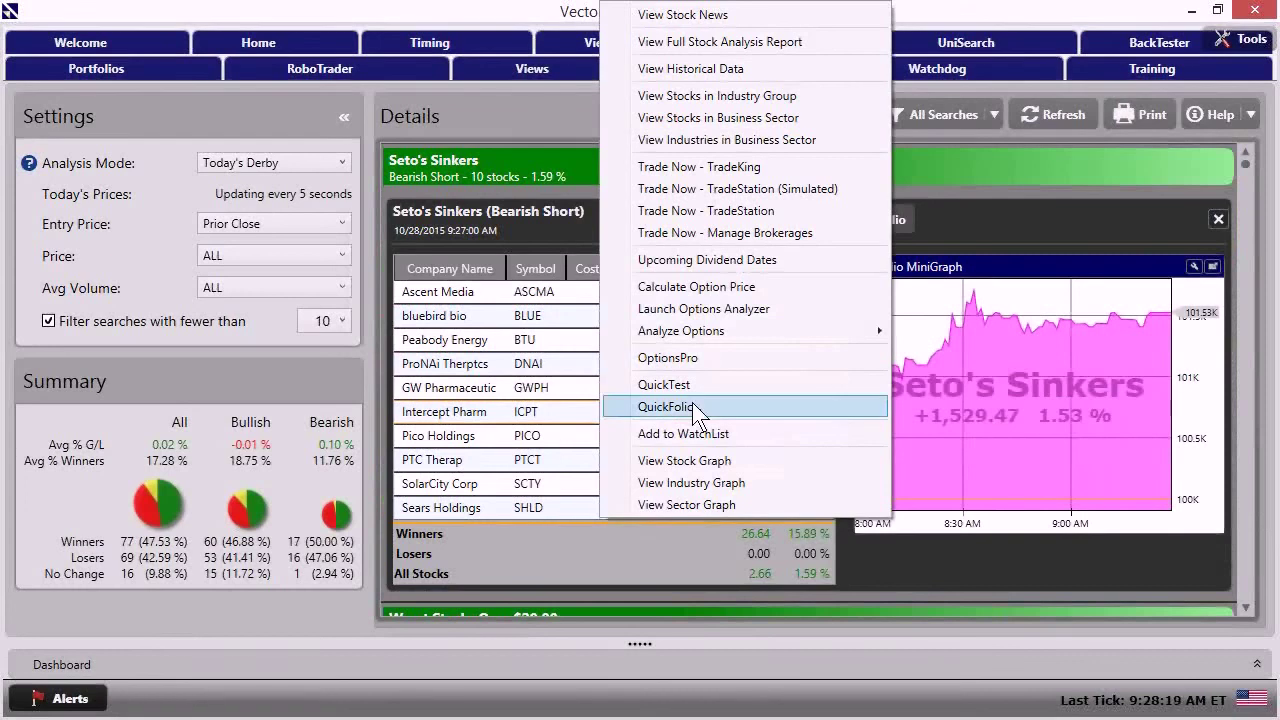
left_click(762, 167)
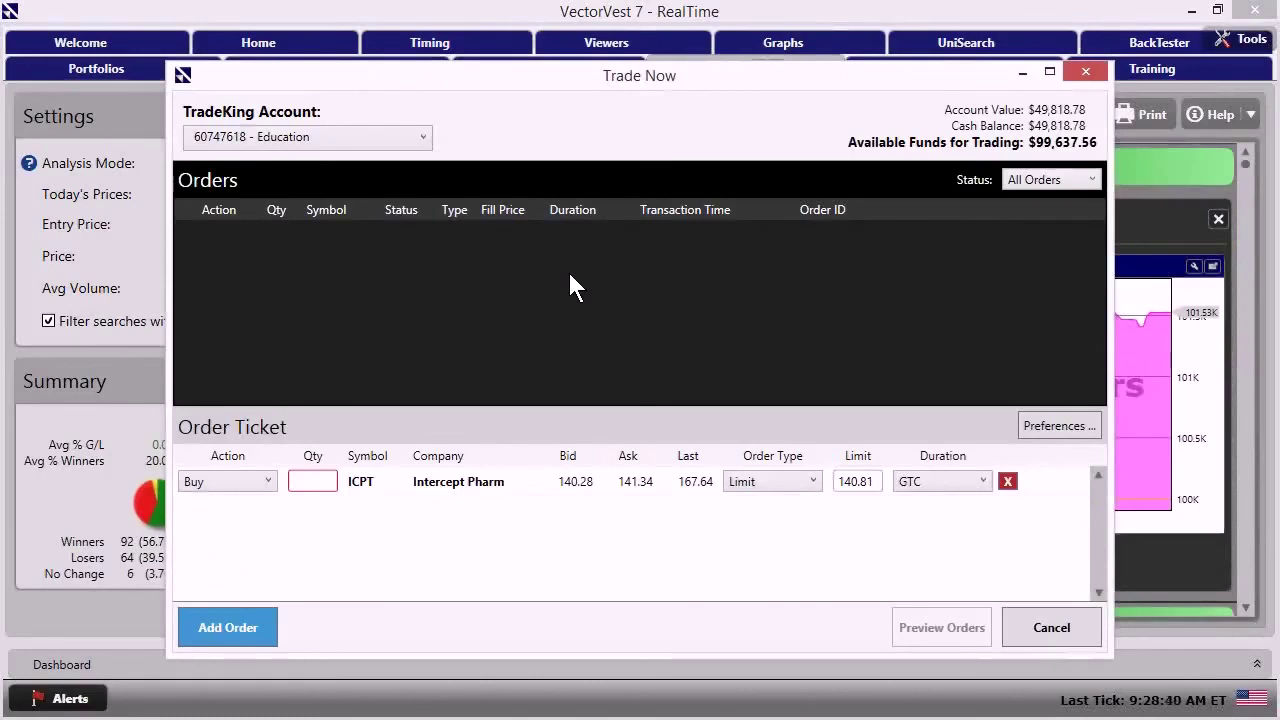
Step: Set the ICPT order to sell short 100 shares with the Limit order type, and close the order window
left_click(305, 480)
type("100")
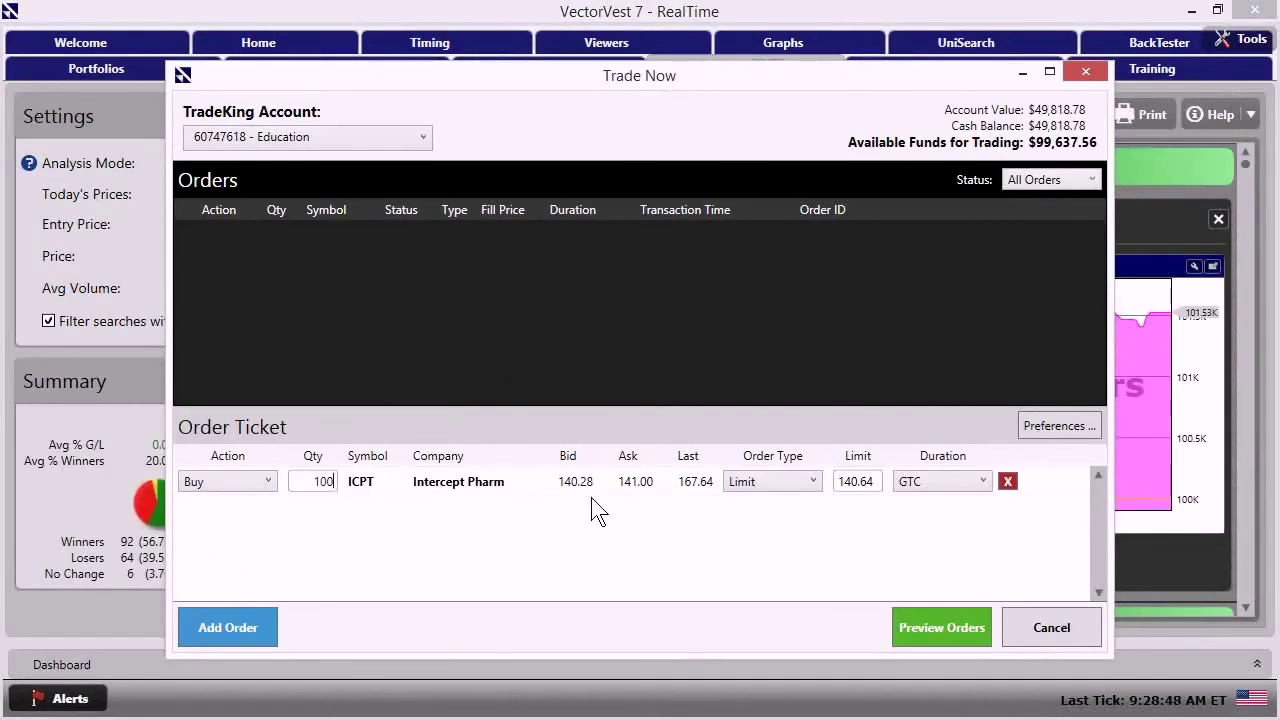
left_click(246, 483)
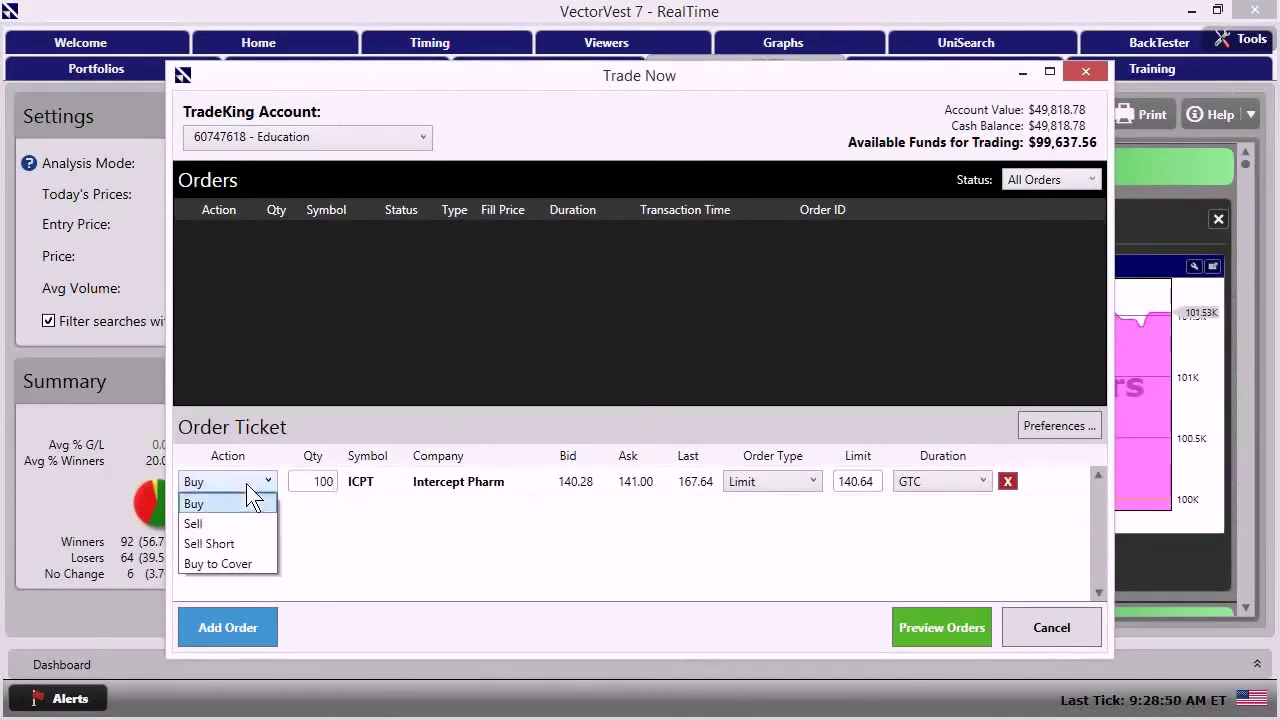
left_click(245, 543)
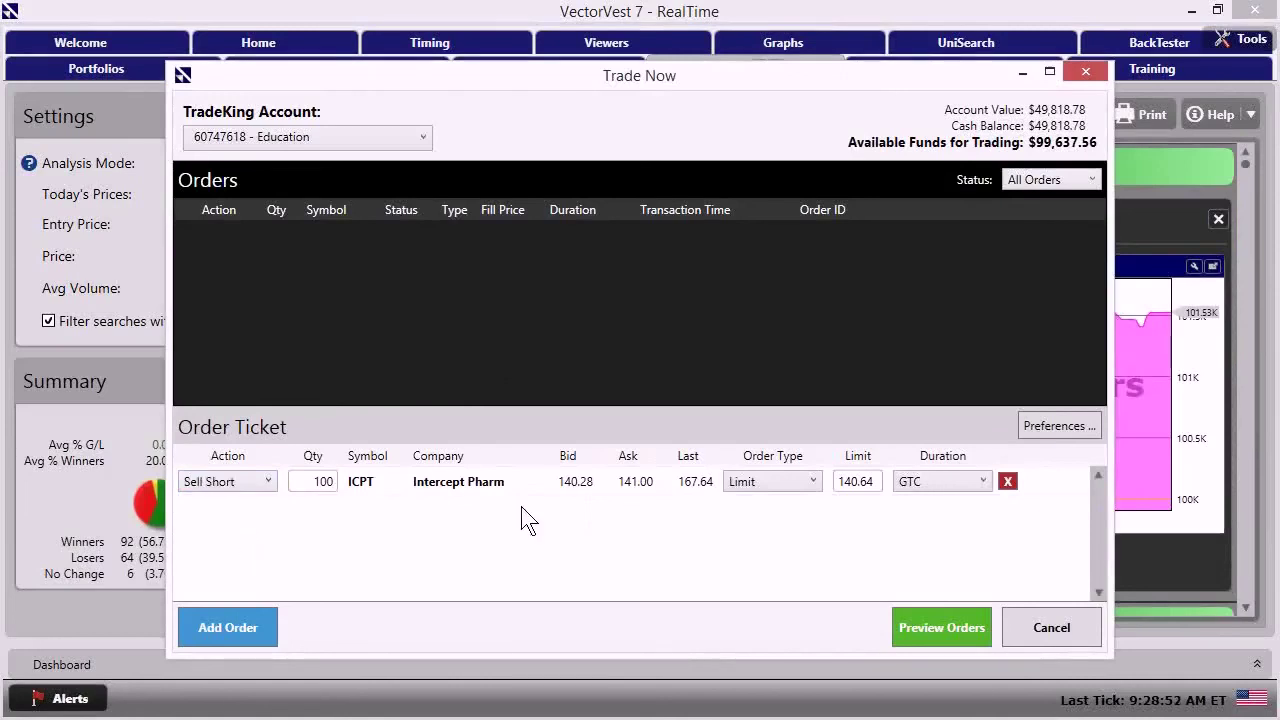
left_click(813, 484)
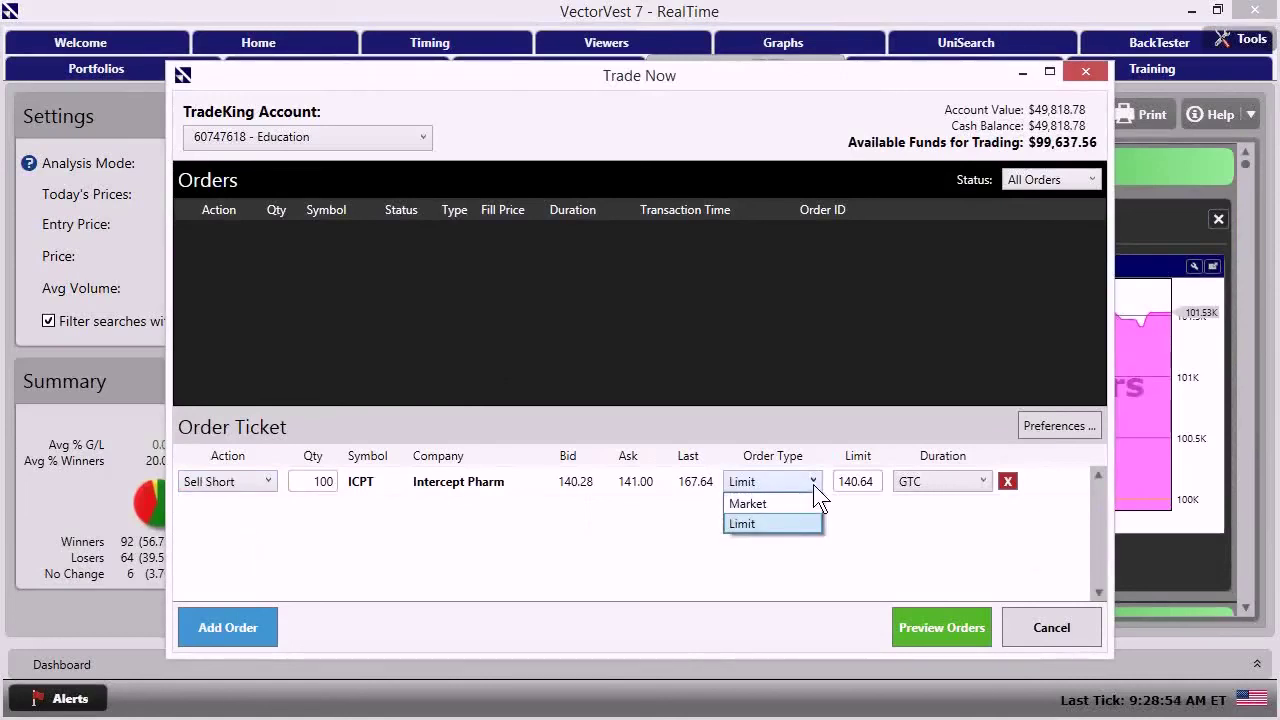
left_click(565, 540)
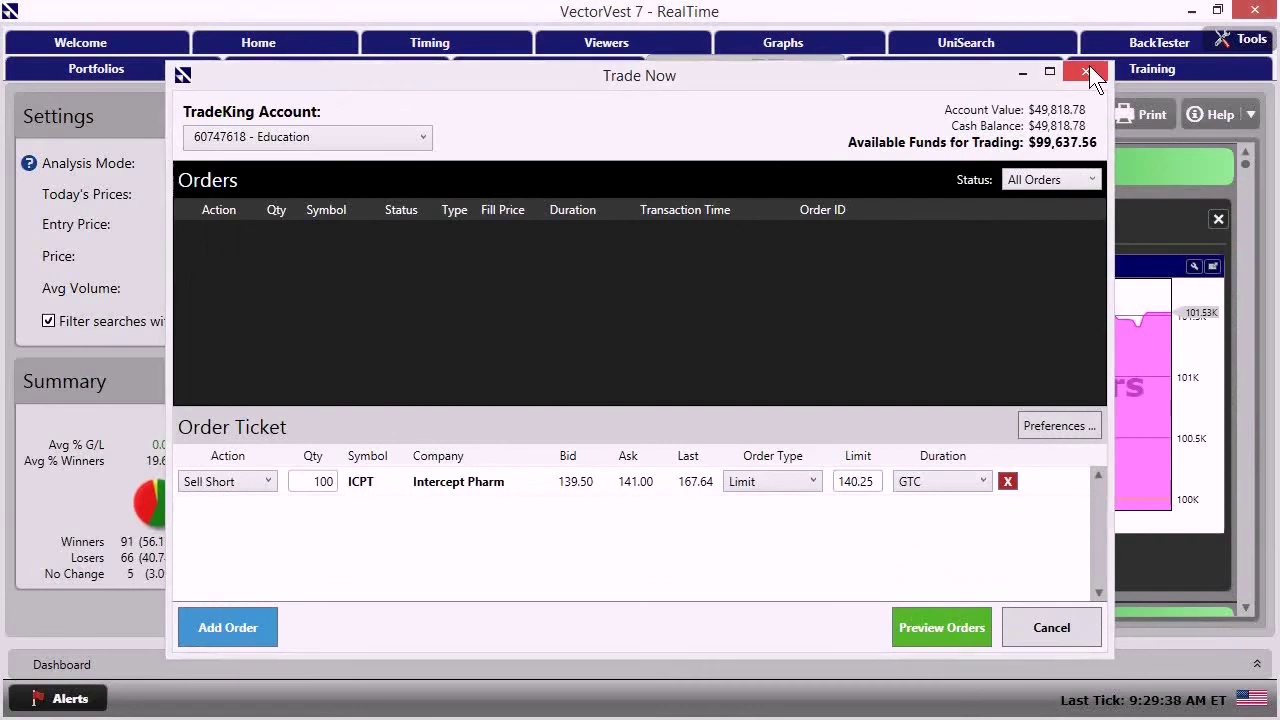
left_click(1087, 70)
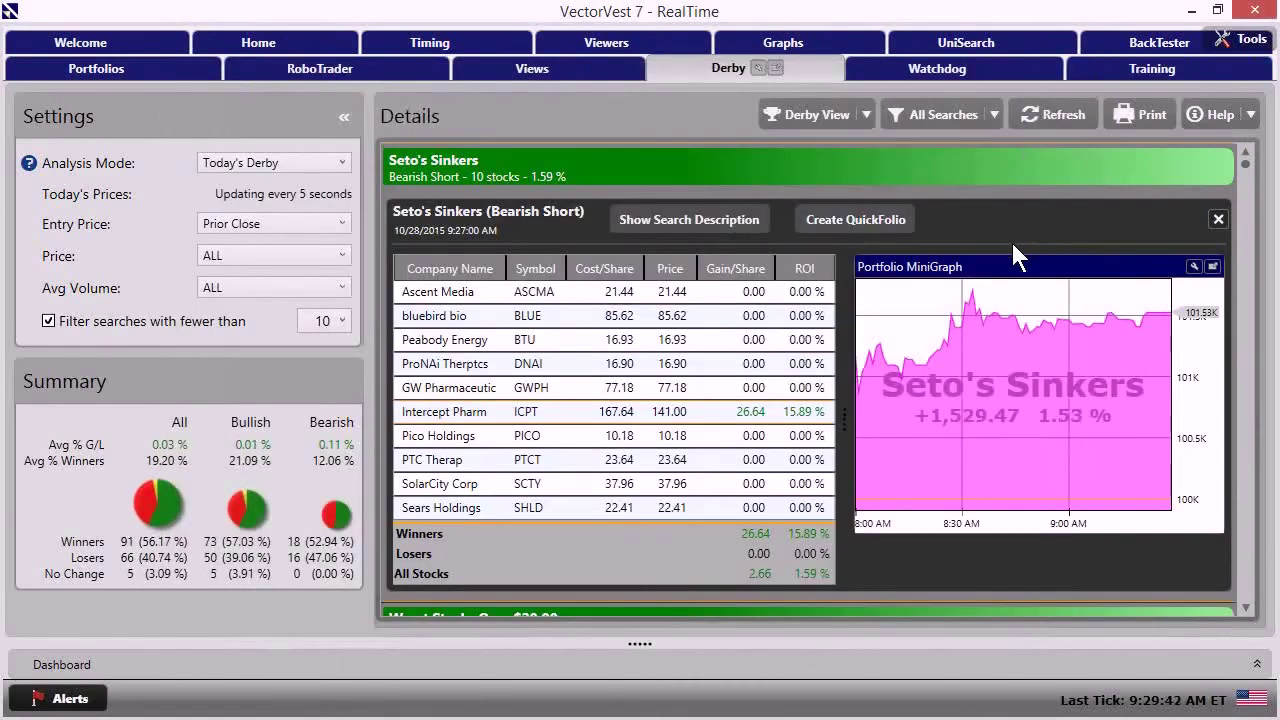
Step: Collapse the Seto's Sinkers search and review the stocks held in the Blyar's Bottom Feeders/BMB bullish search
left_click(940, 170)
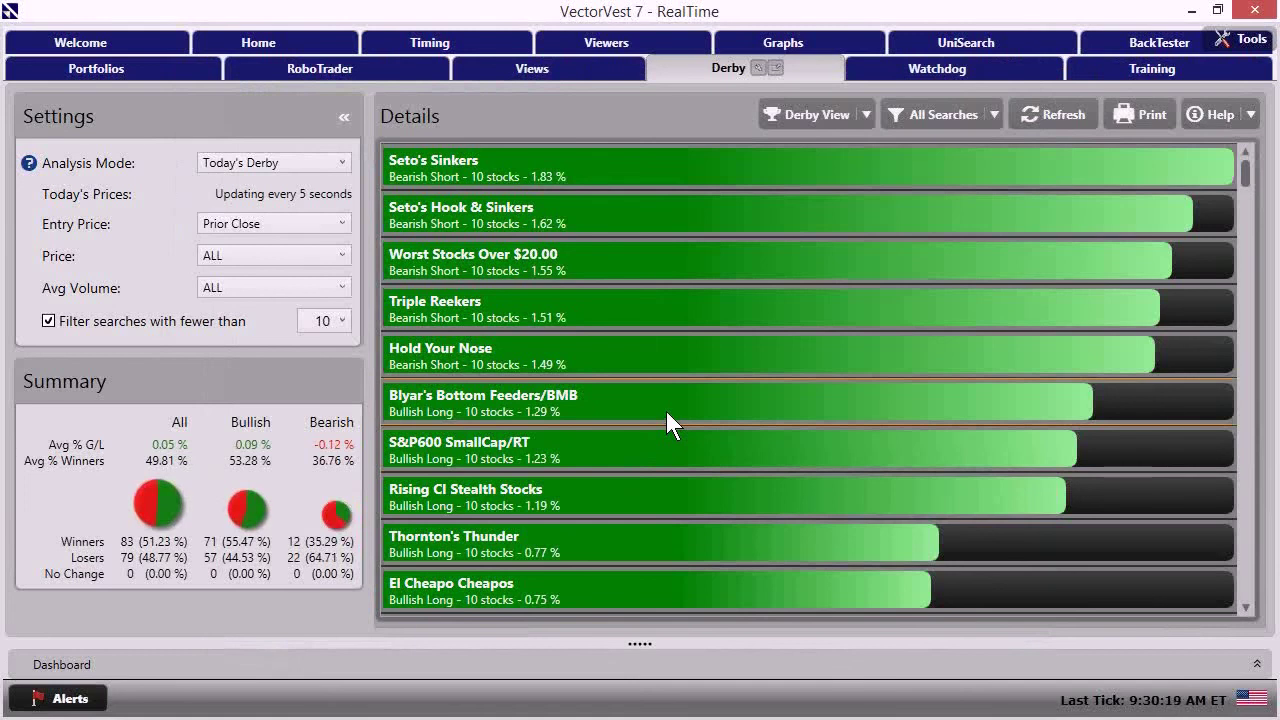
left_click(666, 411)
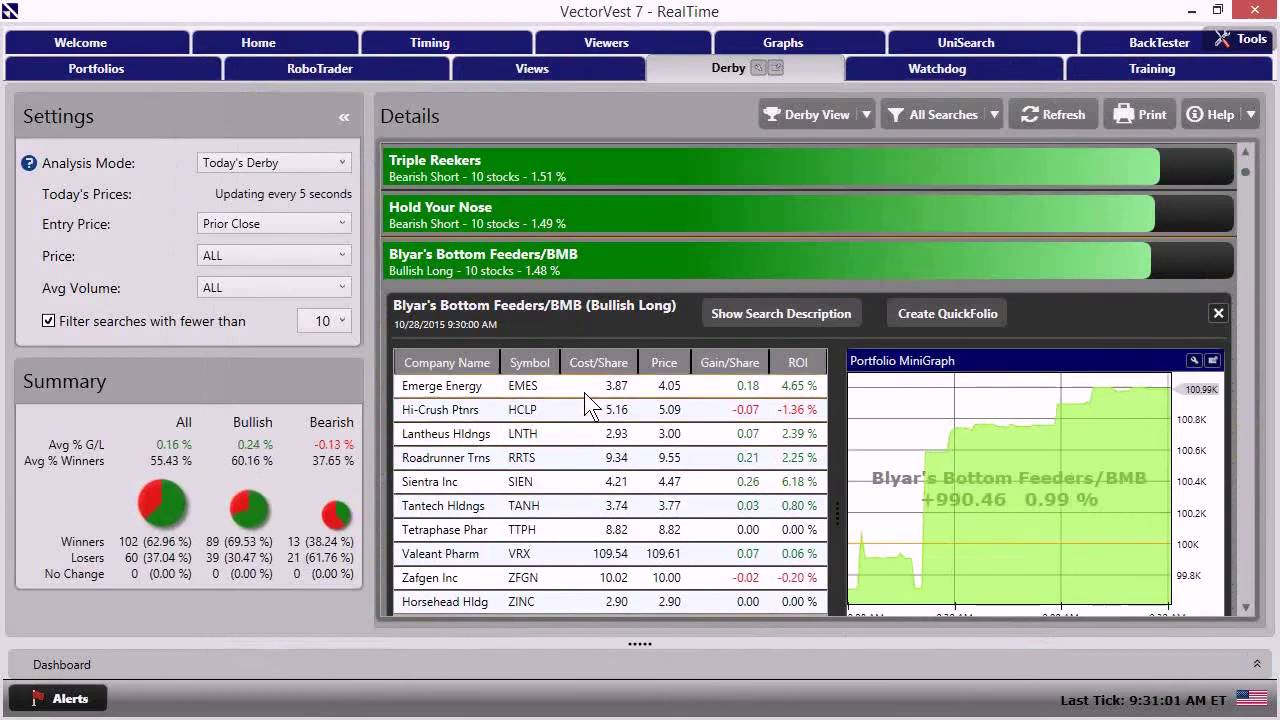
scroll(584, 392, "down", 2)
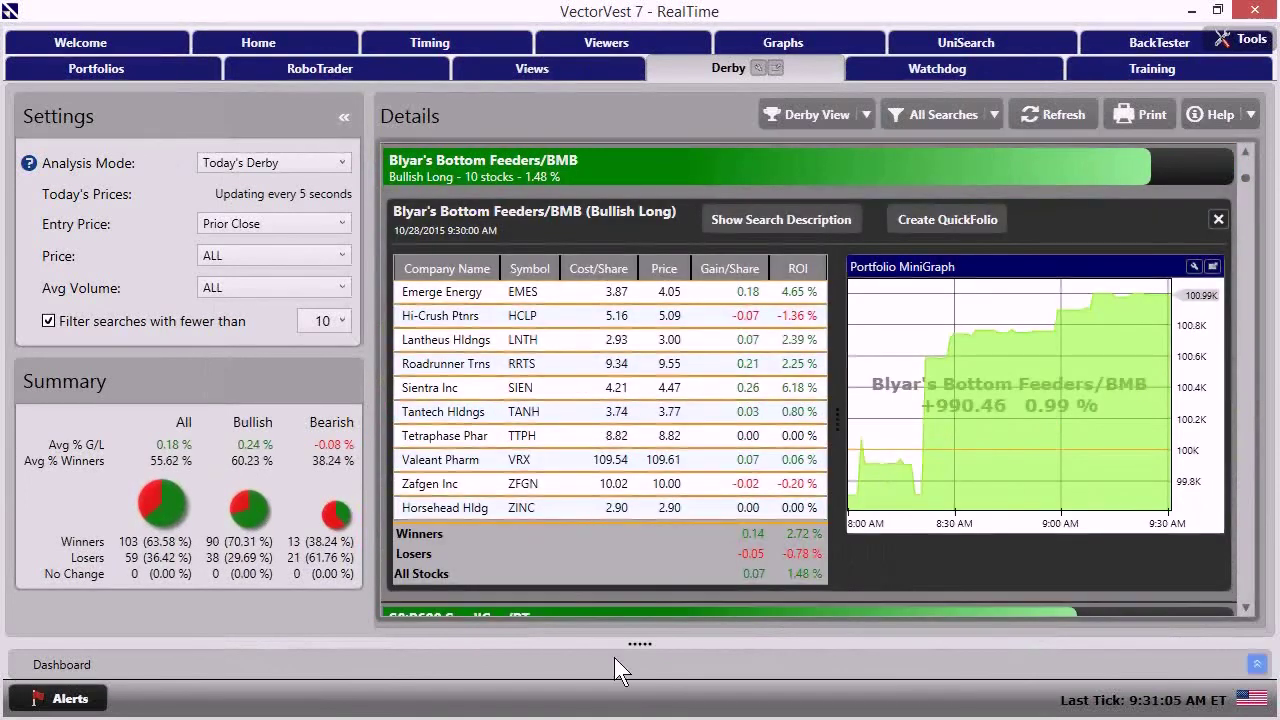
Step: Create a QuickFolio from the Blyar's Bottom Feeders/BMB search and open the resulting portfolio
left_click(940, 218)
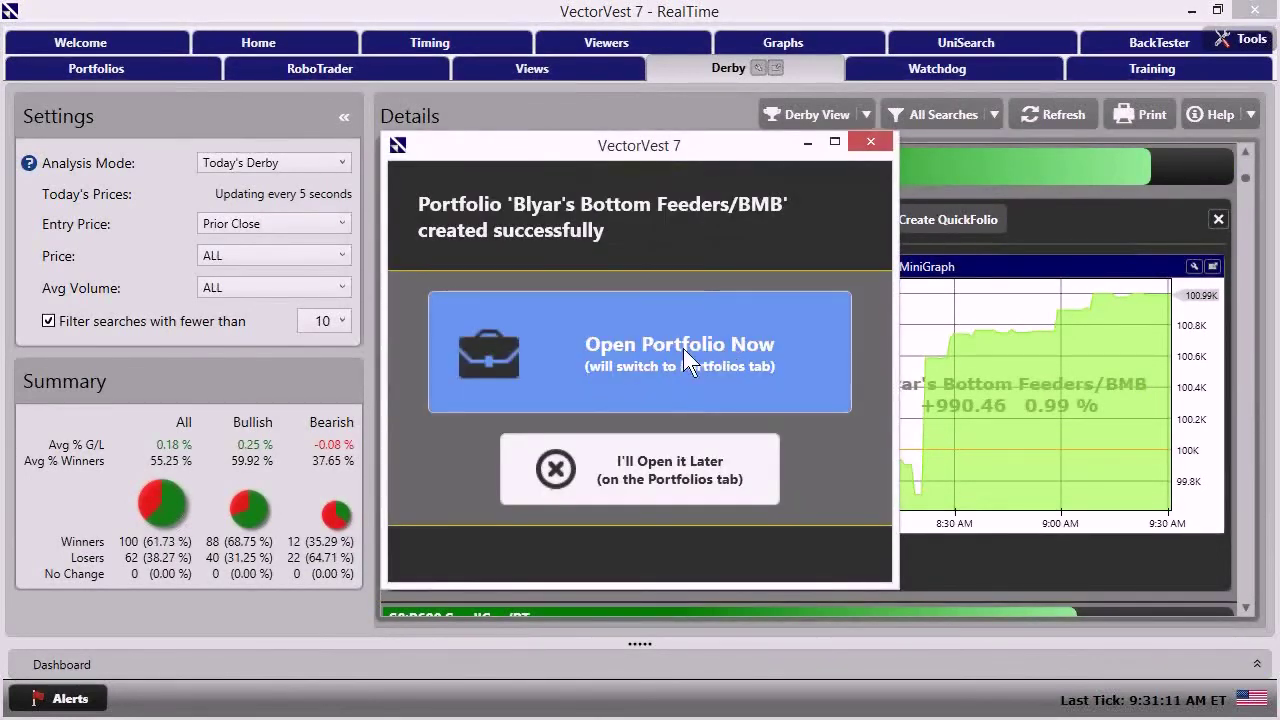
left_click_drag(749, 150, 509, 117)
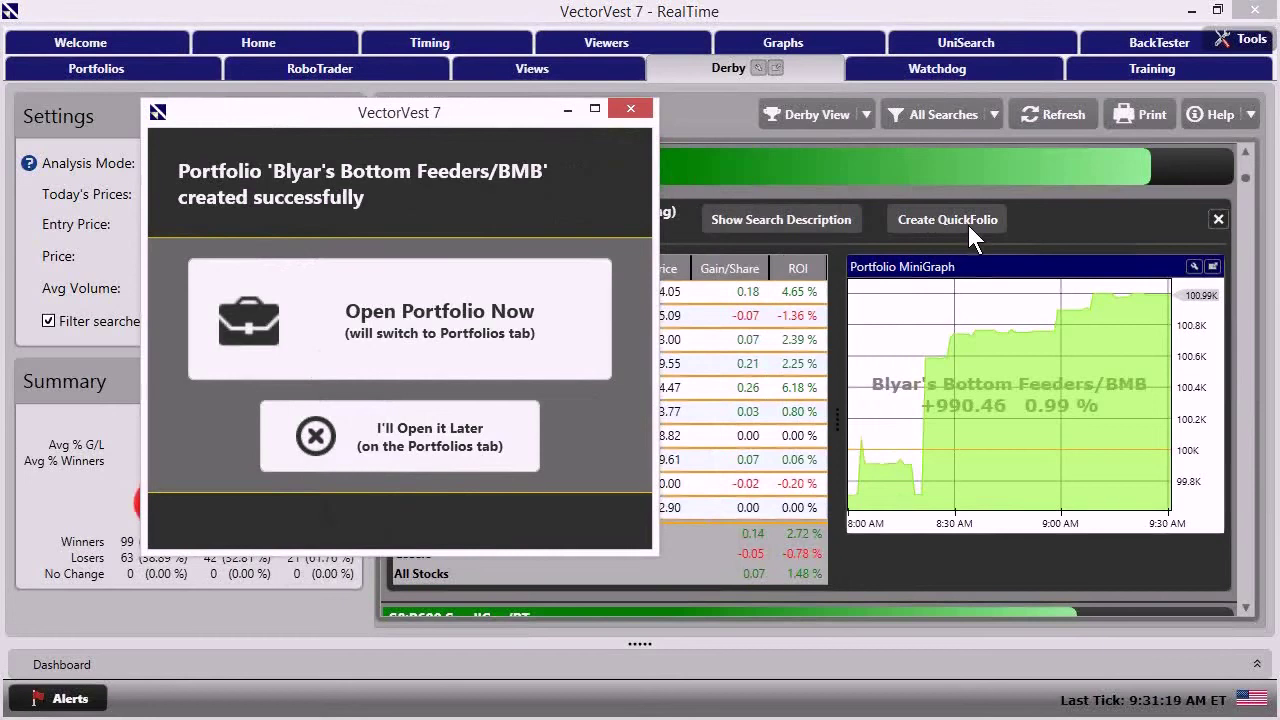
left_click(396, 317)
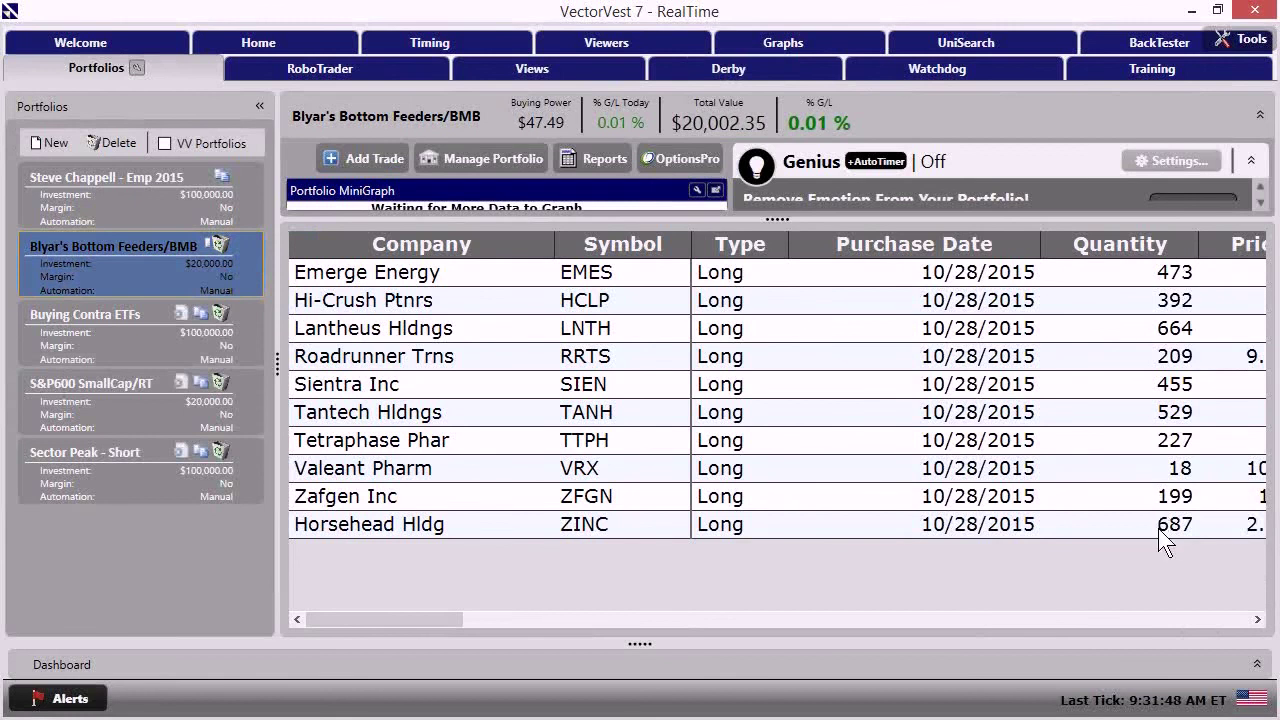
Step: Select all ten positions from EMES to ZINC in the portfolio and open a TradeKing order ticket for them
left_click(655, 275)
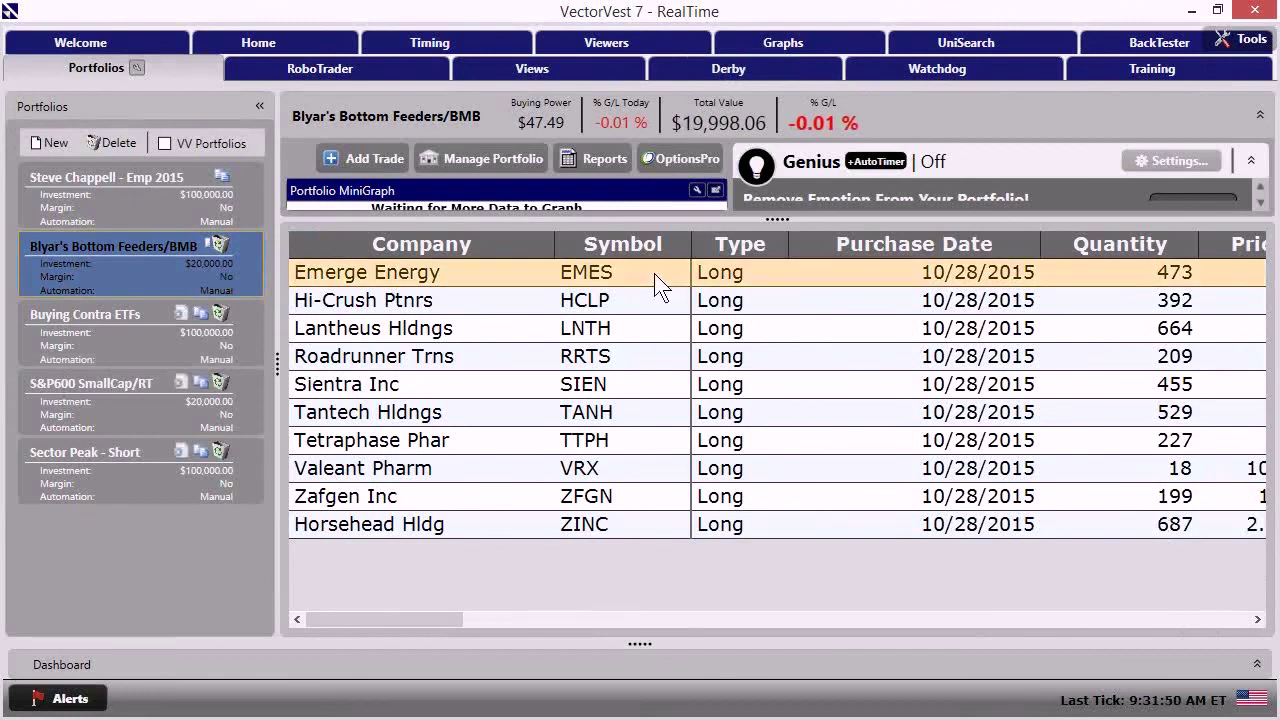
left_click(617, 525, "shift")
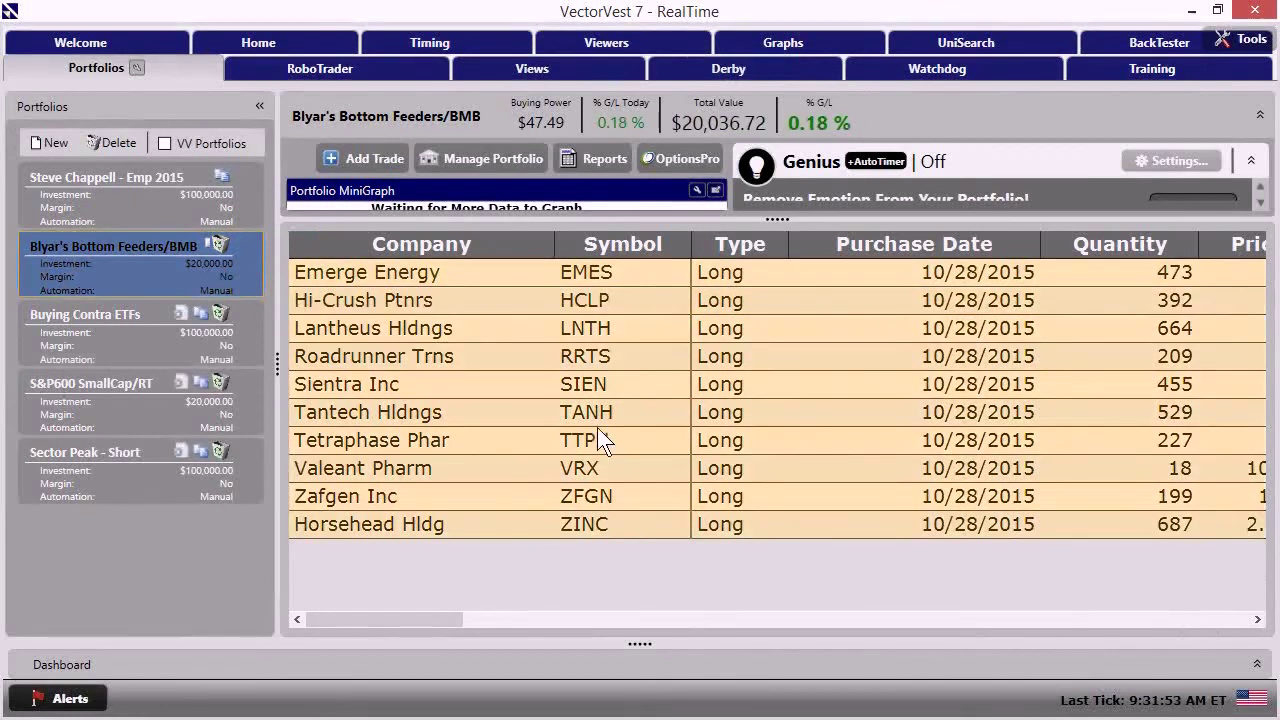
right_click(601, 392)
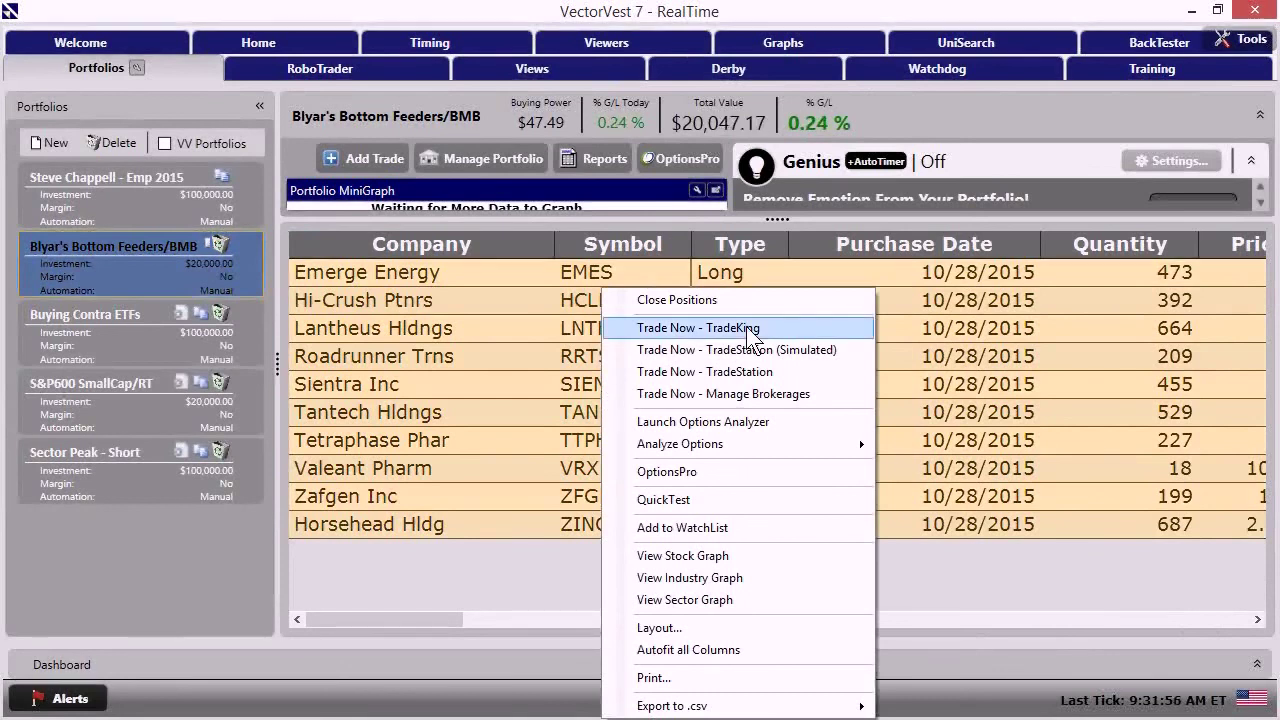
left_click(748, 329)
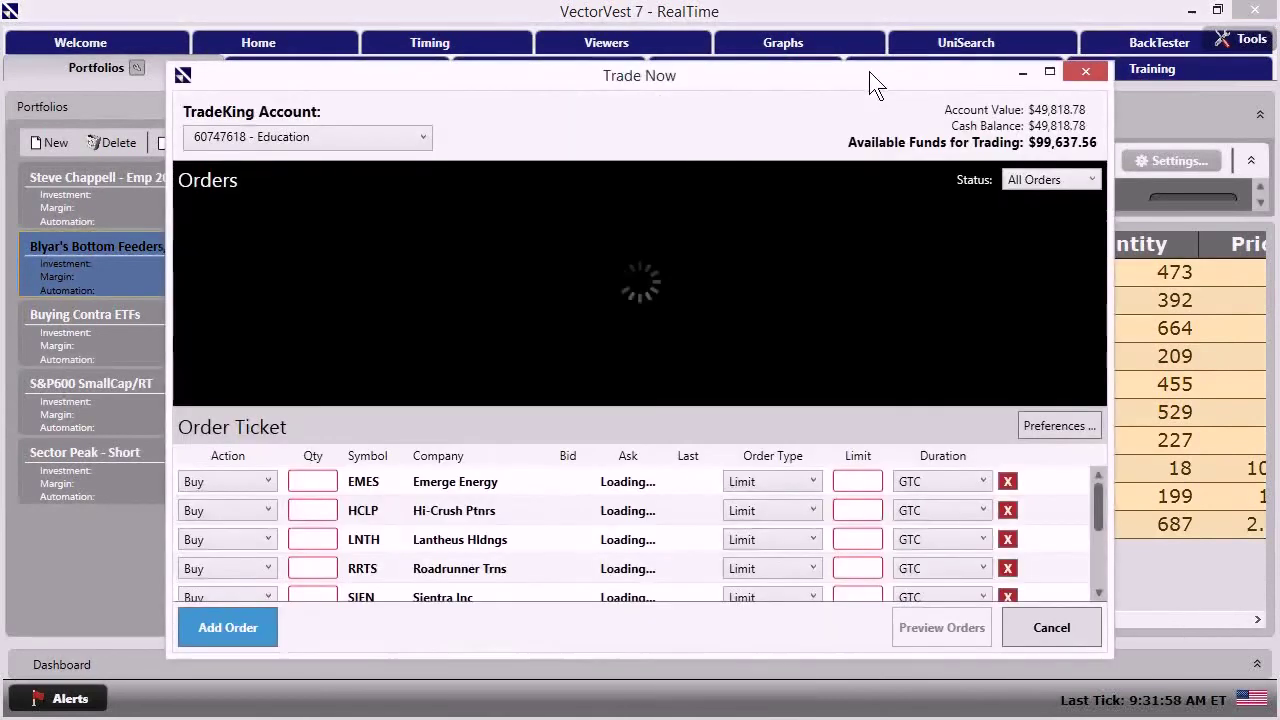
Step: Dismiss the portfolio alert and reposition the Trade Now window so that the portfolio's Quantity column can be read beside the order quantities
left_click_drag(870, 85, 785, 63)
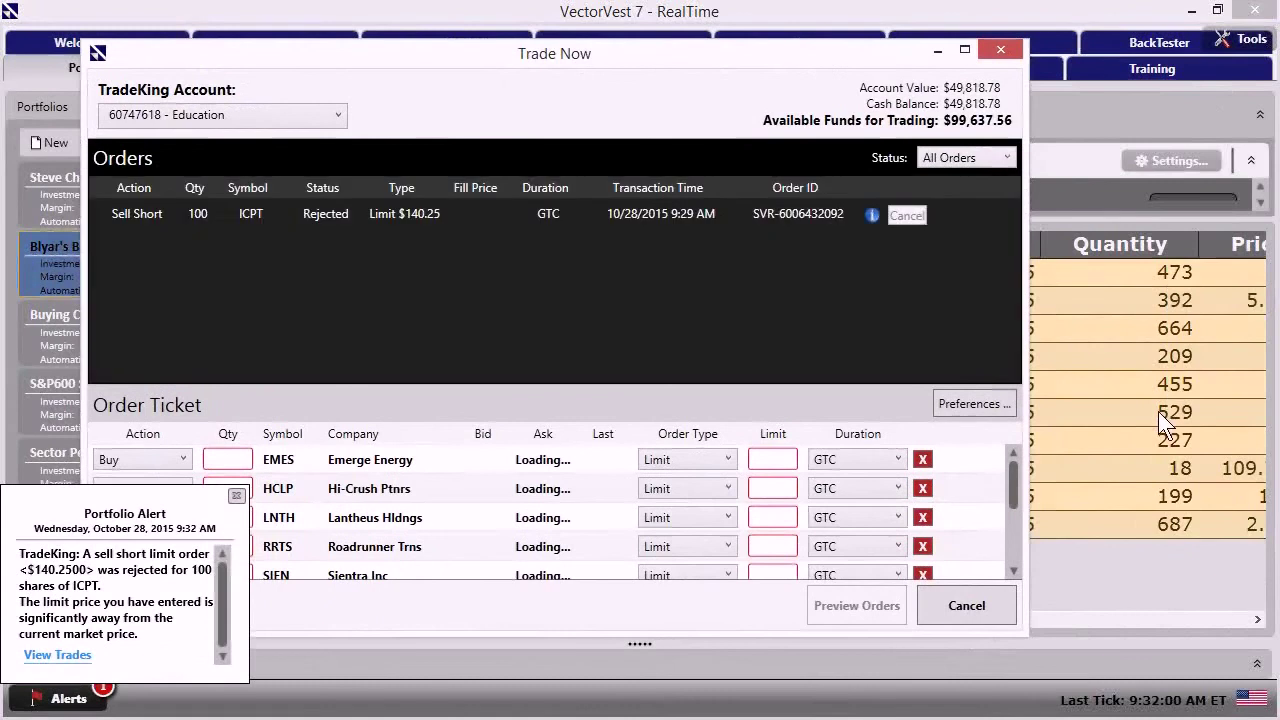
left_click(236, 495)
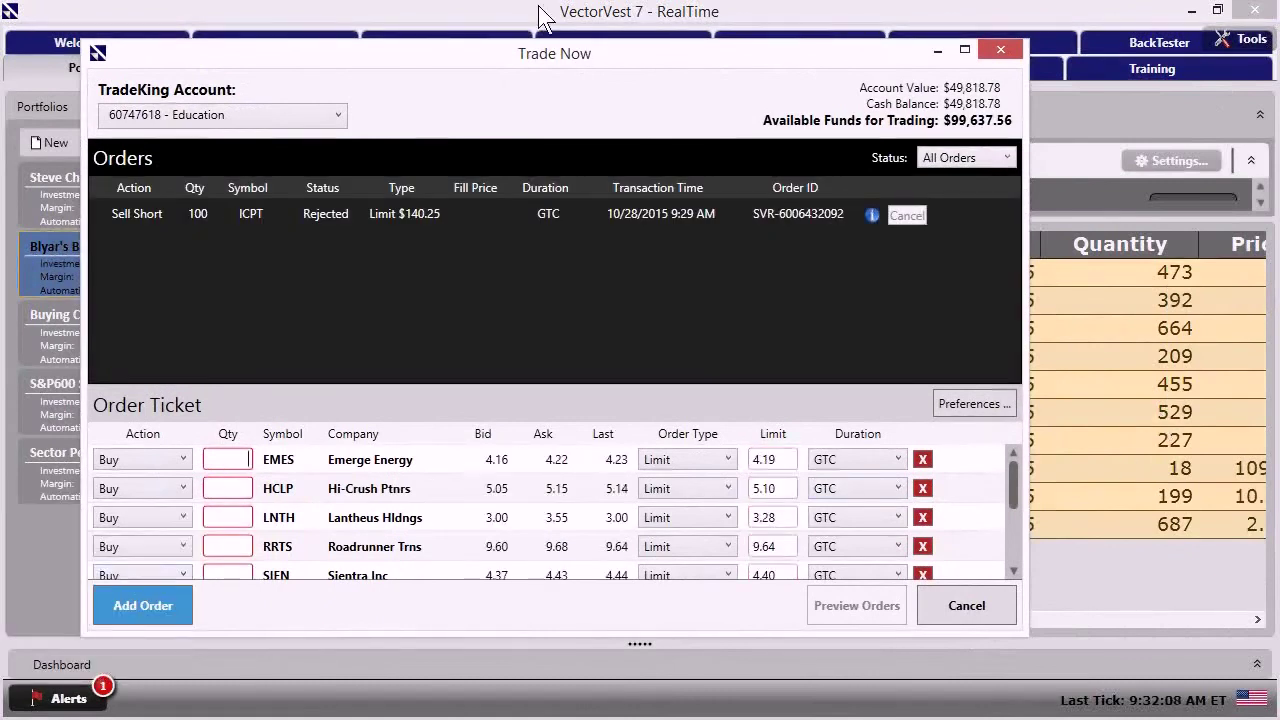
left_click_drag(525, 62, 1090, 26)
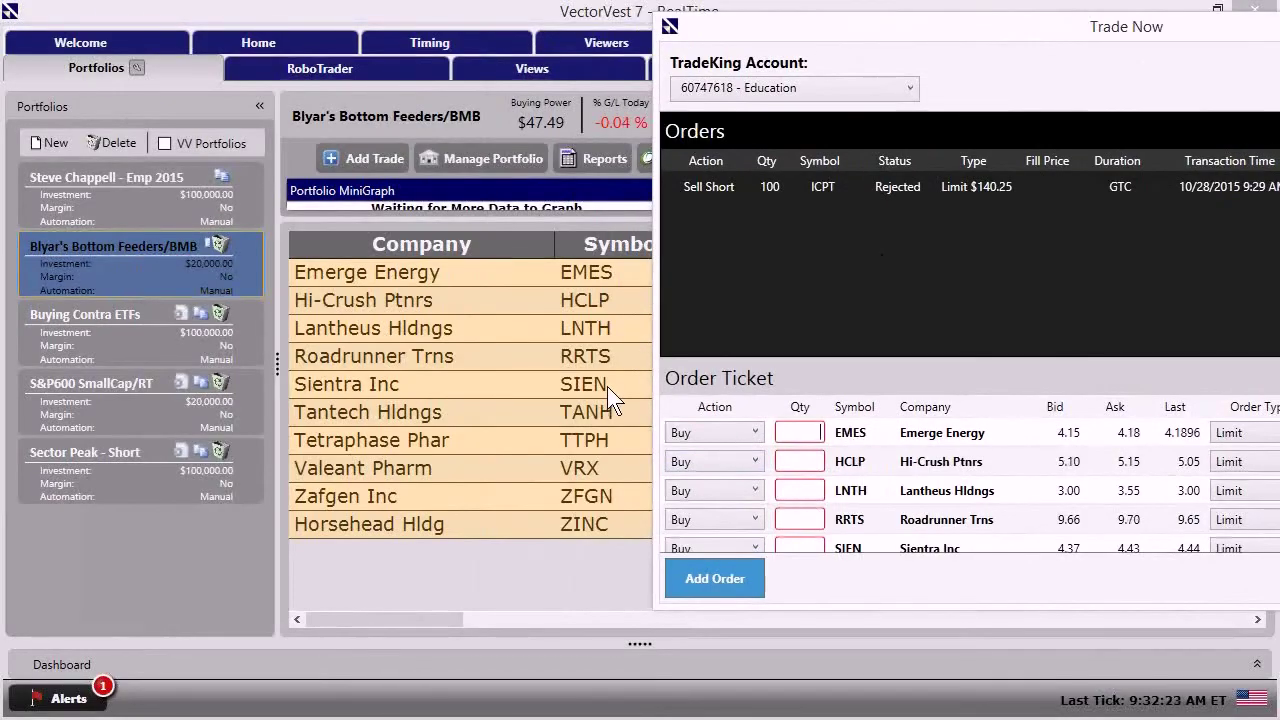
left_click_drag(1040, 27, 362, 13)
double_click(364, 13)
double_click(366, 13)
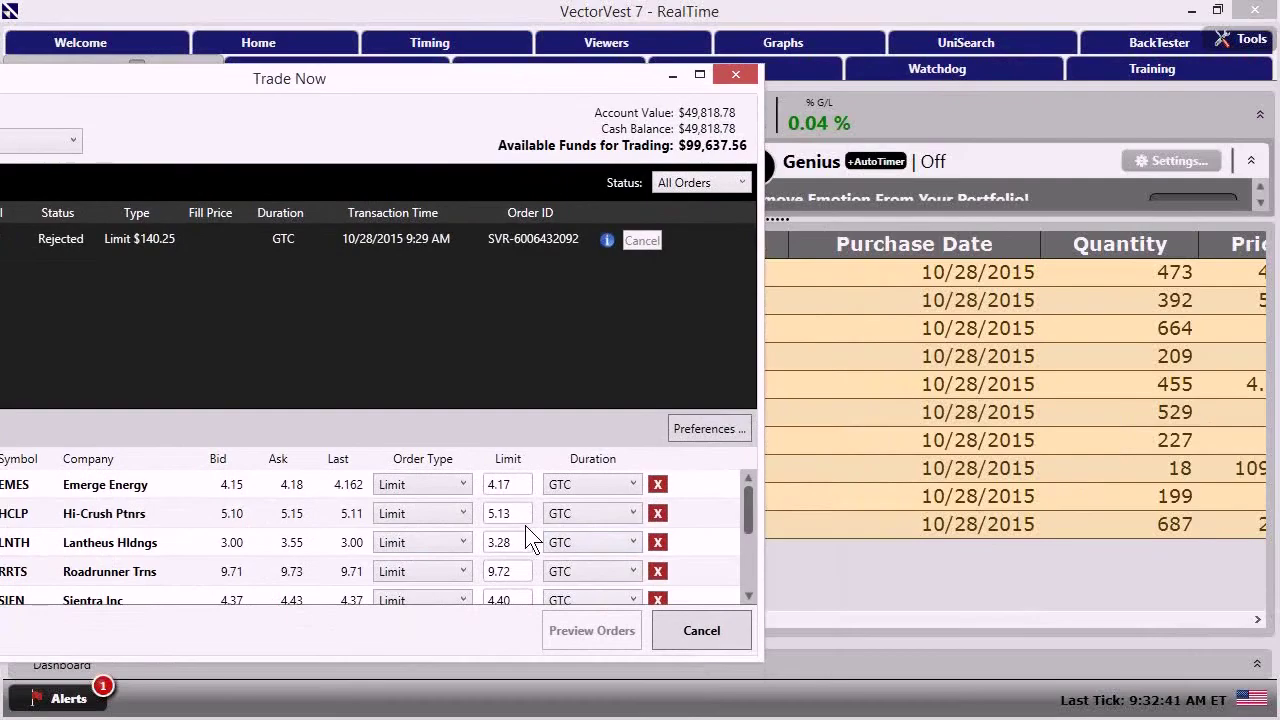
left_click_drag(451, 90, 587, 47)
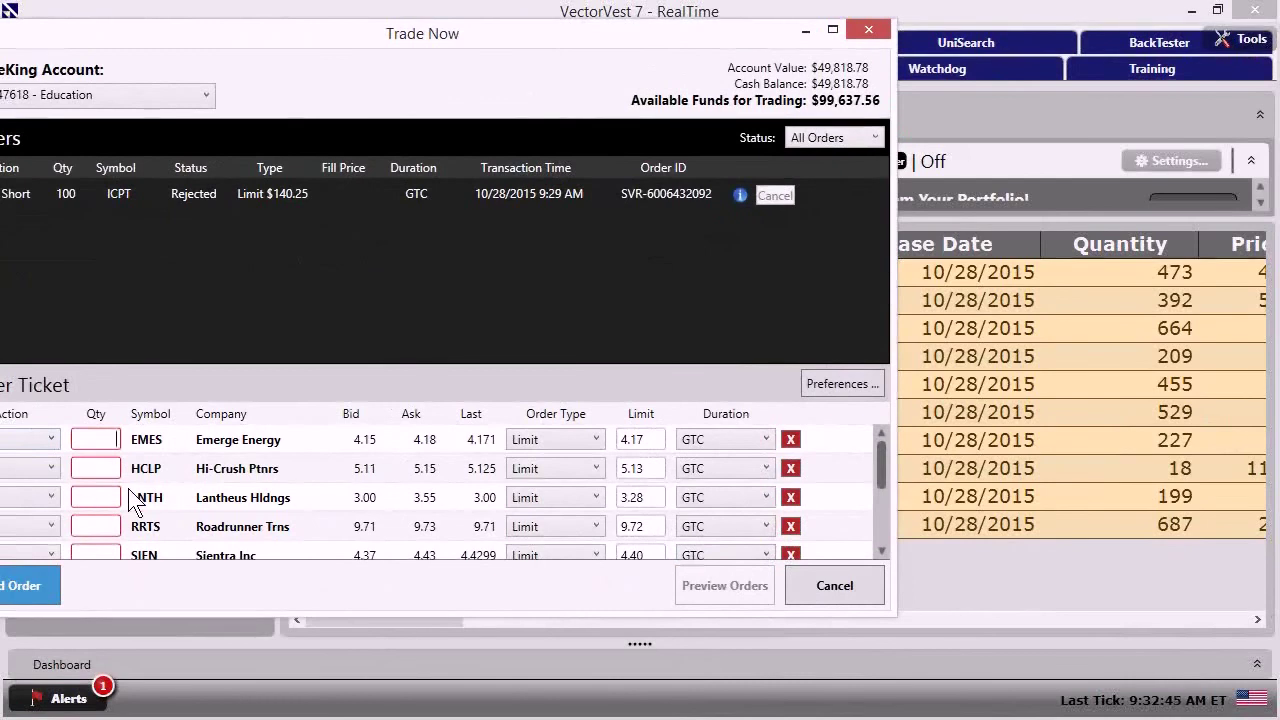
Step: Enter the order quantities 473 for EMES, 392 for HCLP, 664 for LNTH, 209 for RRTS and 455 for SIEN
type("473")
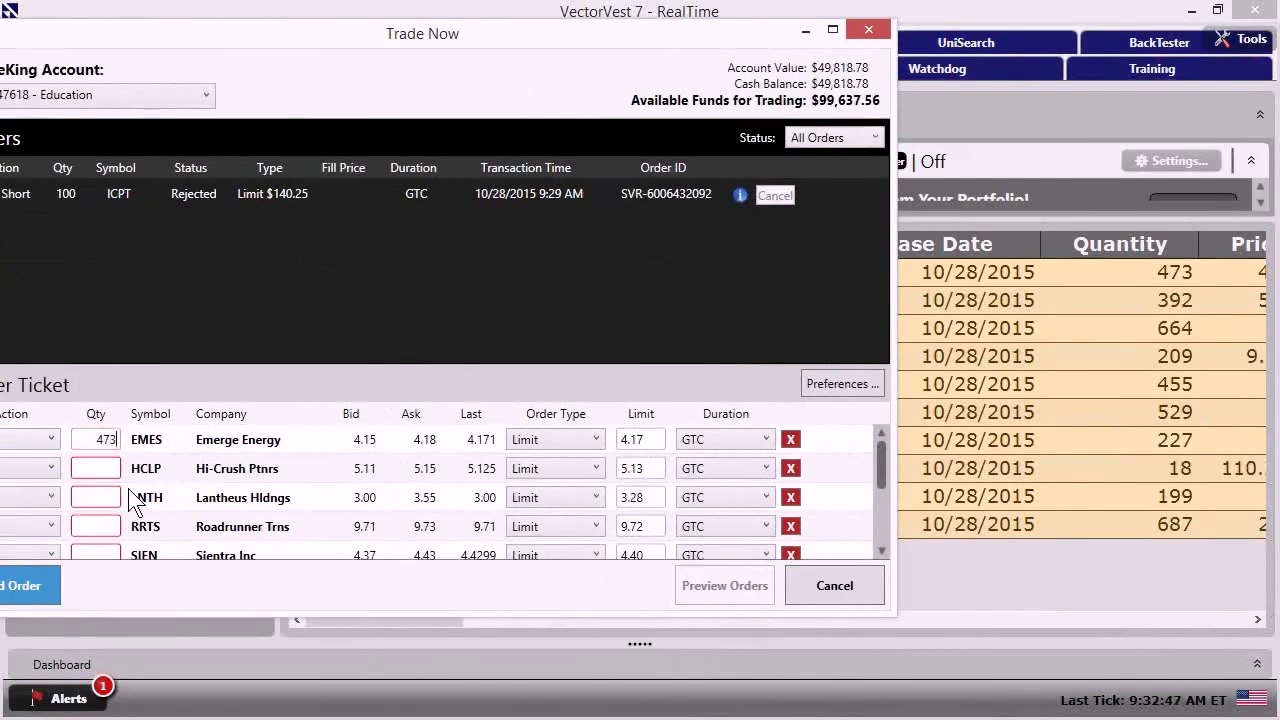
left_click(113, 468)
type("392")
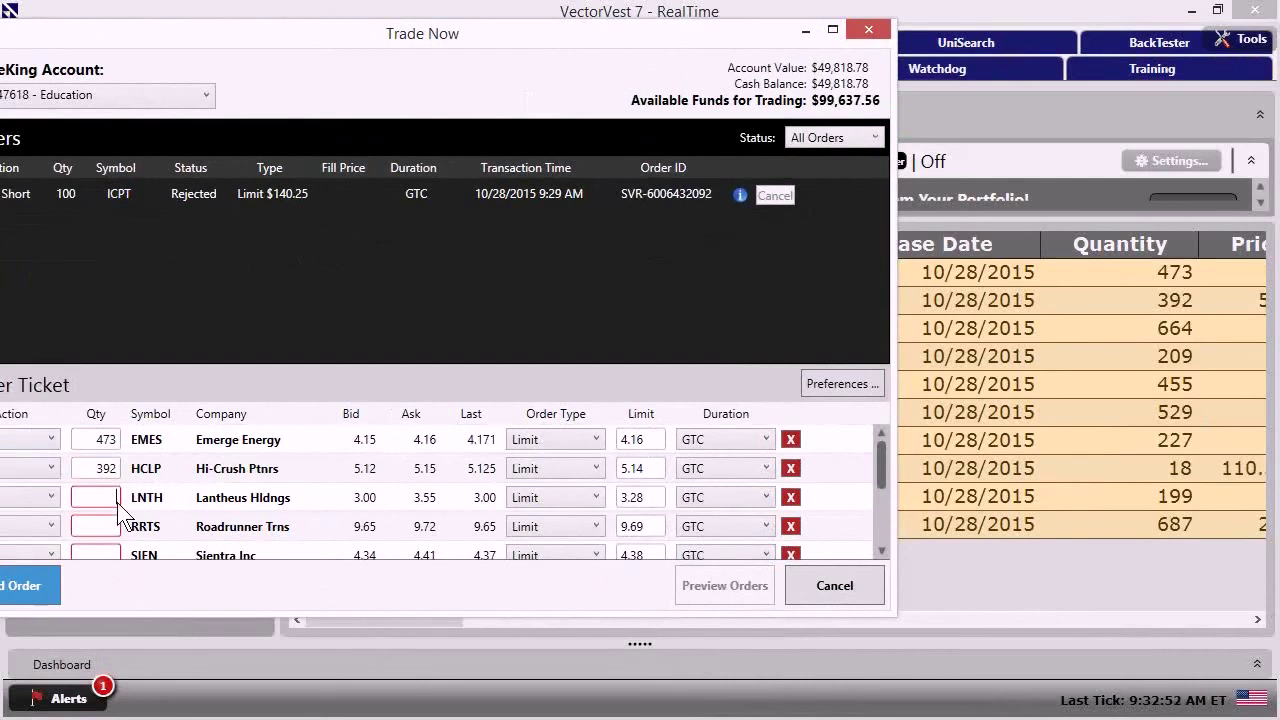
left_click(105, 497)
type("664")
left_click(100, 526)
type("209")
left_click(99, 551)
type("455")
Step: Enter the order quantities 529 for TANH, 227 for TTPH, 18 for VRX, 199 for ZFGN and 687 for ZINC
scroll(97, 497, "down", 1)
type("529")
left_click(113, 529)
type("227")
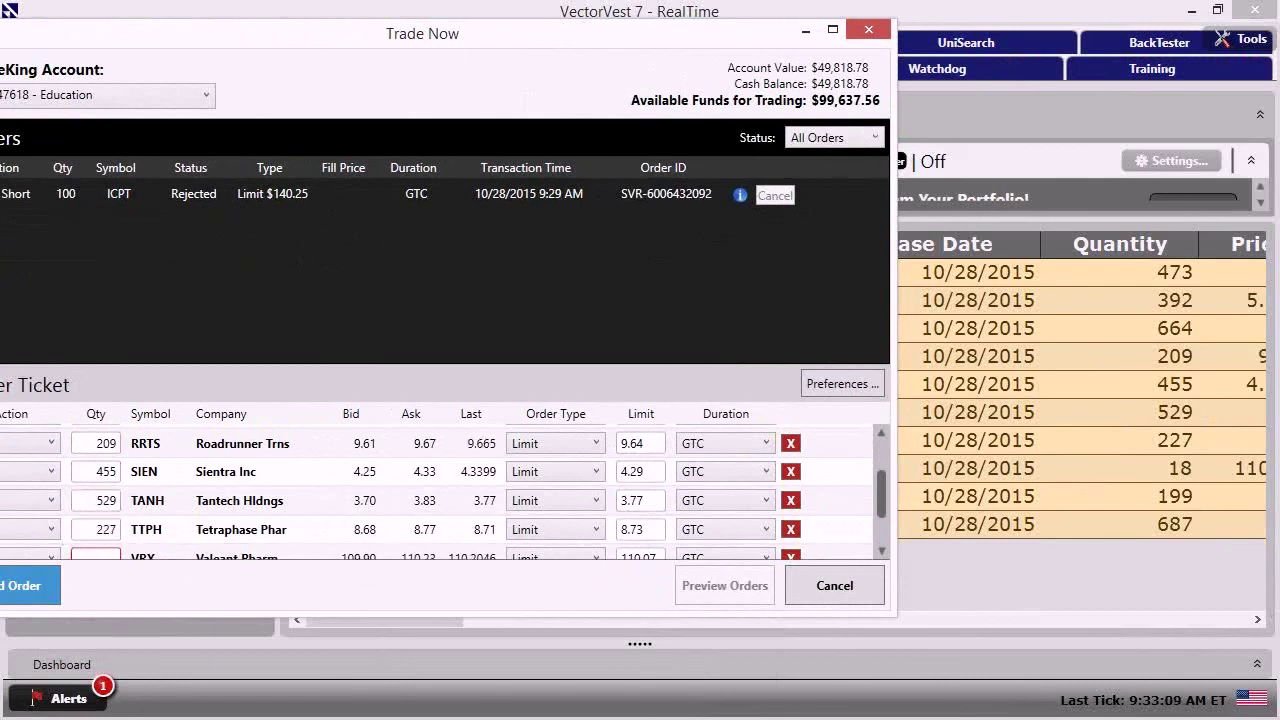
left_click(118, 558)
type("18")
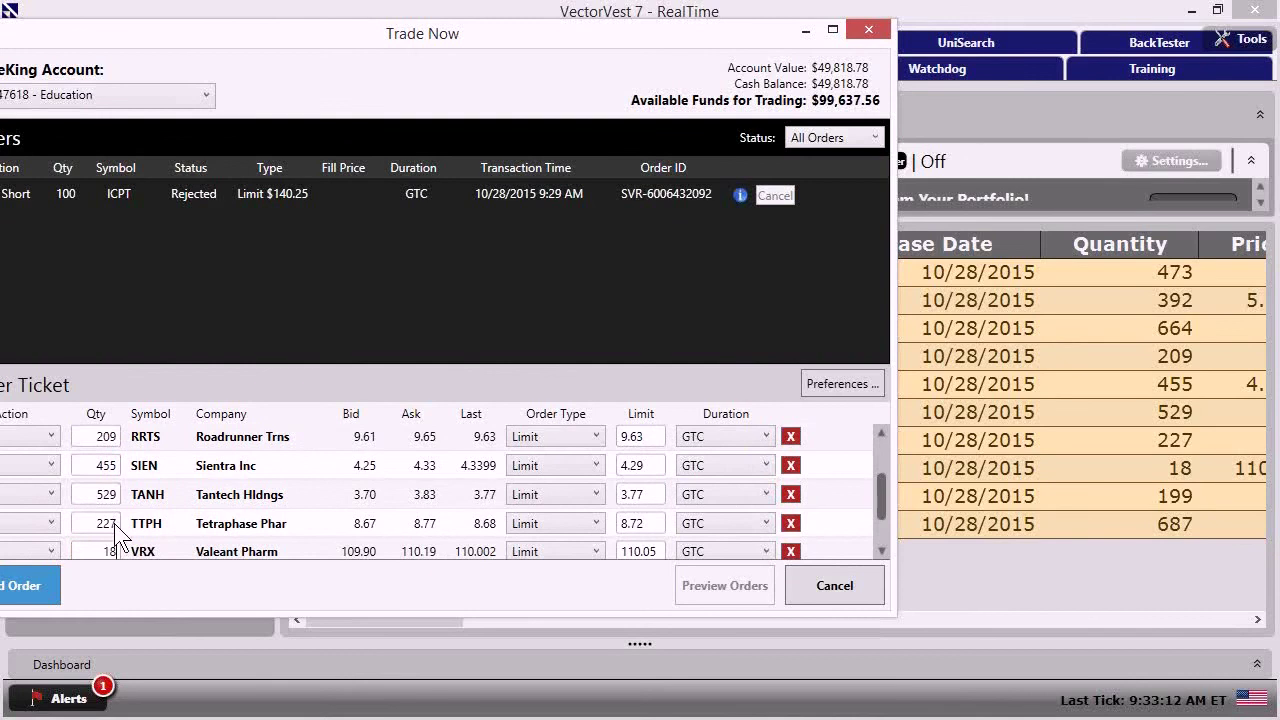
scroll(160, 535, "down", 1)
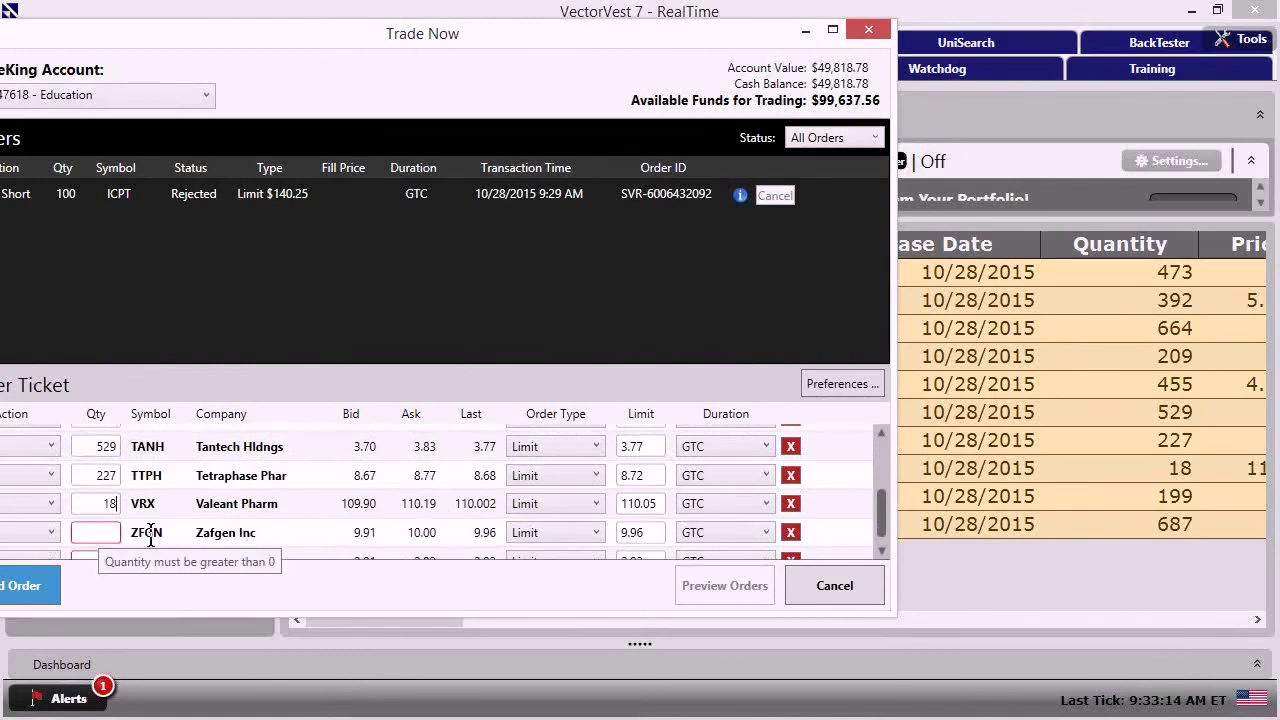
left_click(98, 537)
type("199")
left_click(105, 557)
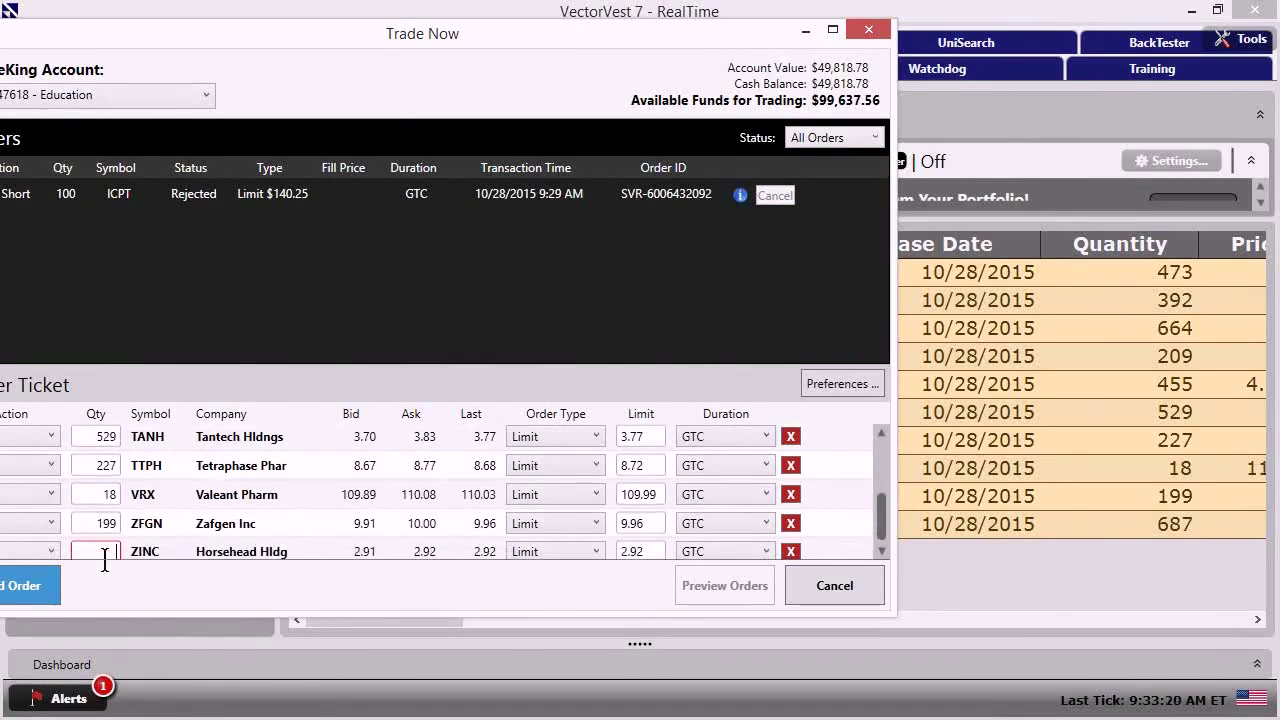
type("687")
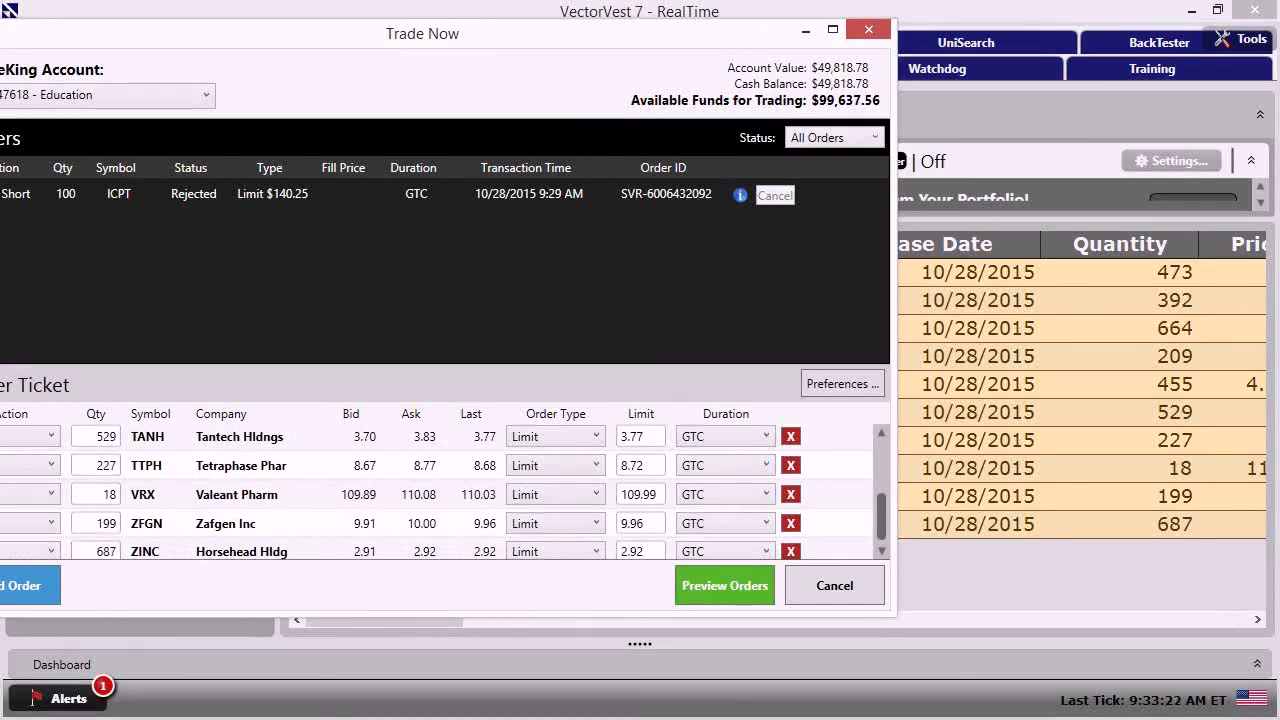
Step: Preview the ten buy orders with their warnings and estimated costs, and leave the order window without placing them
left_click_drag(469, 40, 616, 22)
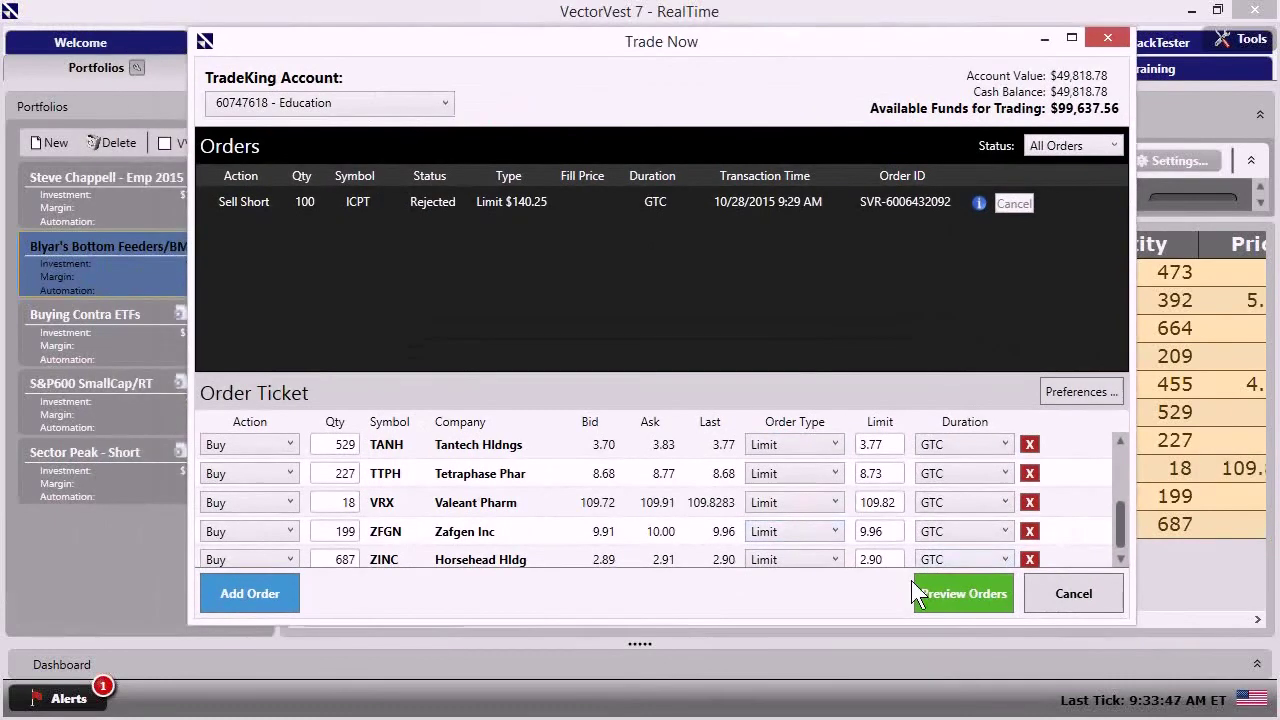
left_click(939, 594)
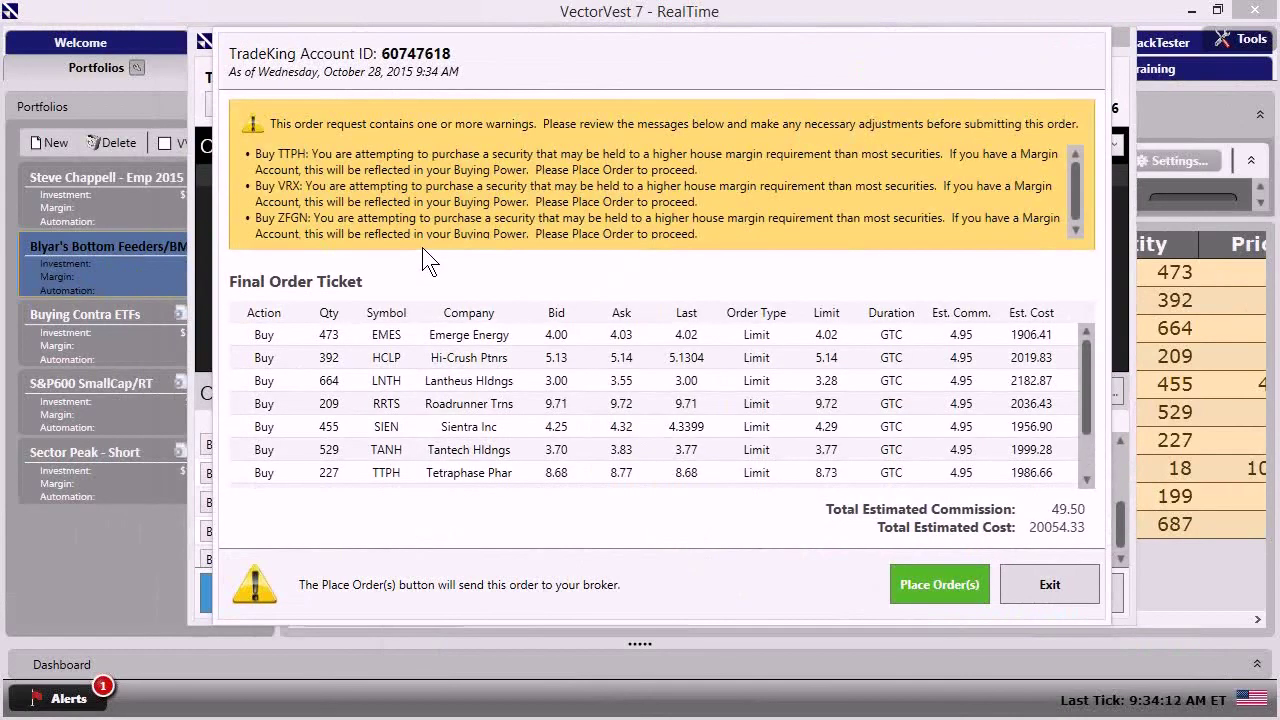
left_click(975, 592)
left_click(1086, 593)
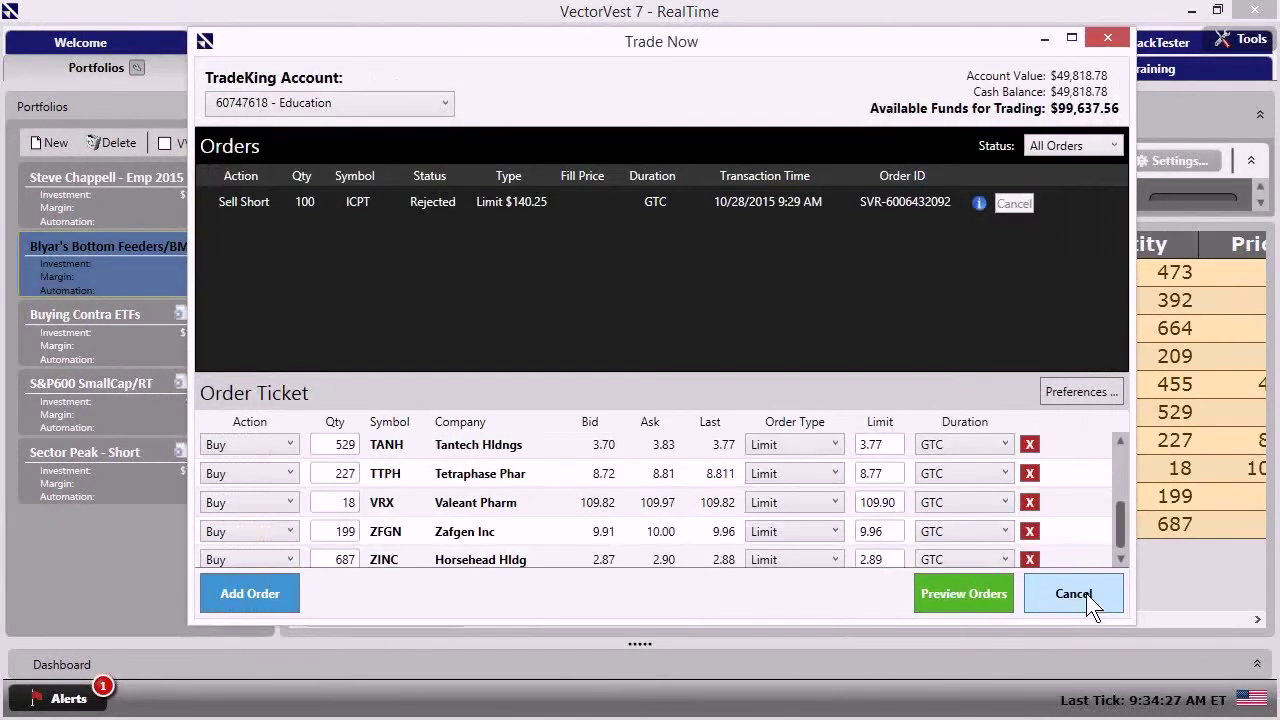
left_click(1094, 42)
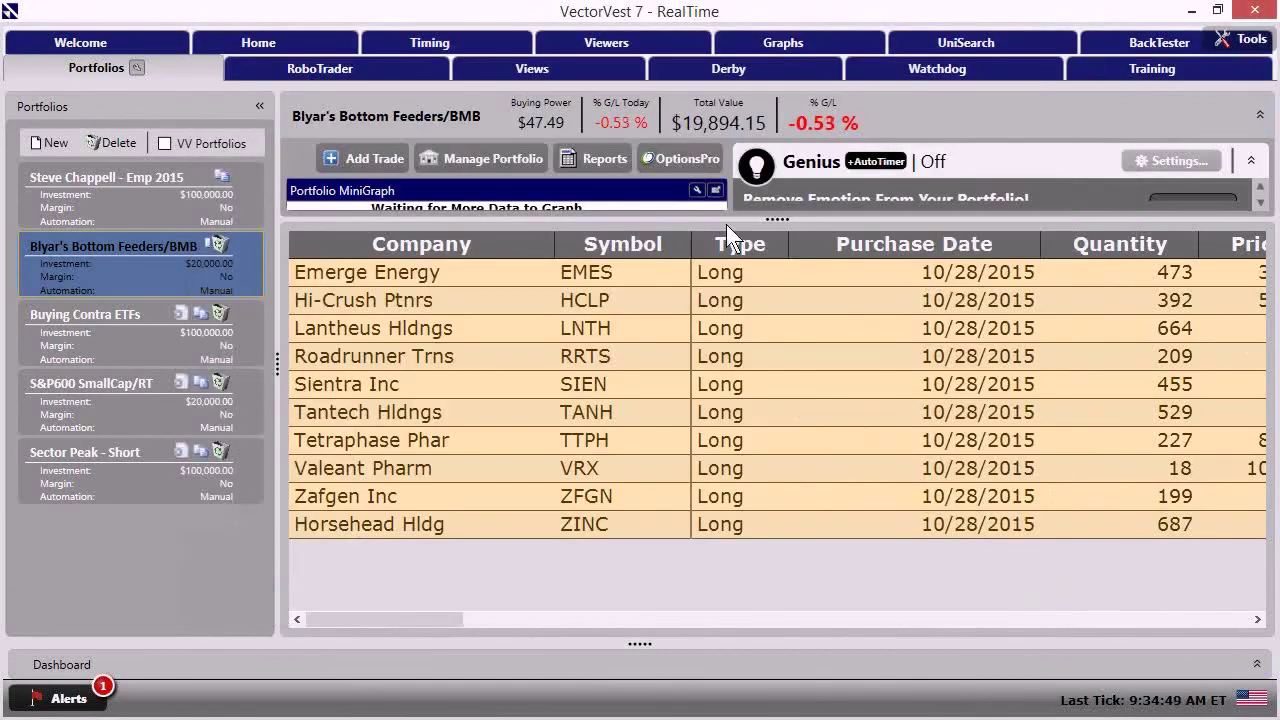
Step: Enlarge the portfolio's MiniGraph area, and expand the Dashboard below the Derby results to view its VVC graph, Advances / Declines and news
left_click_drag(769, 205, 759, 392)
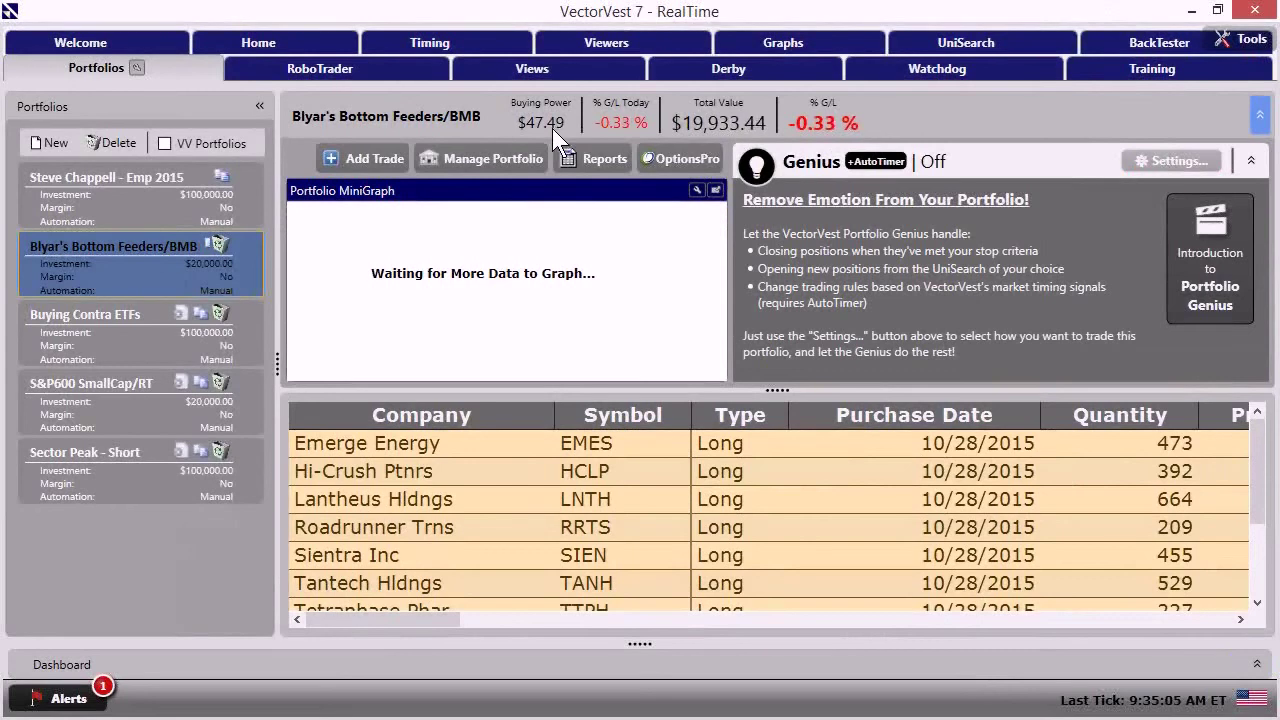
left_click(693, 68)
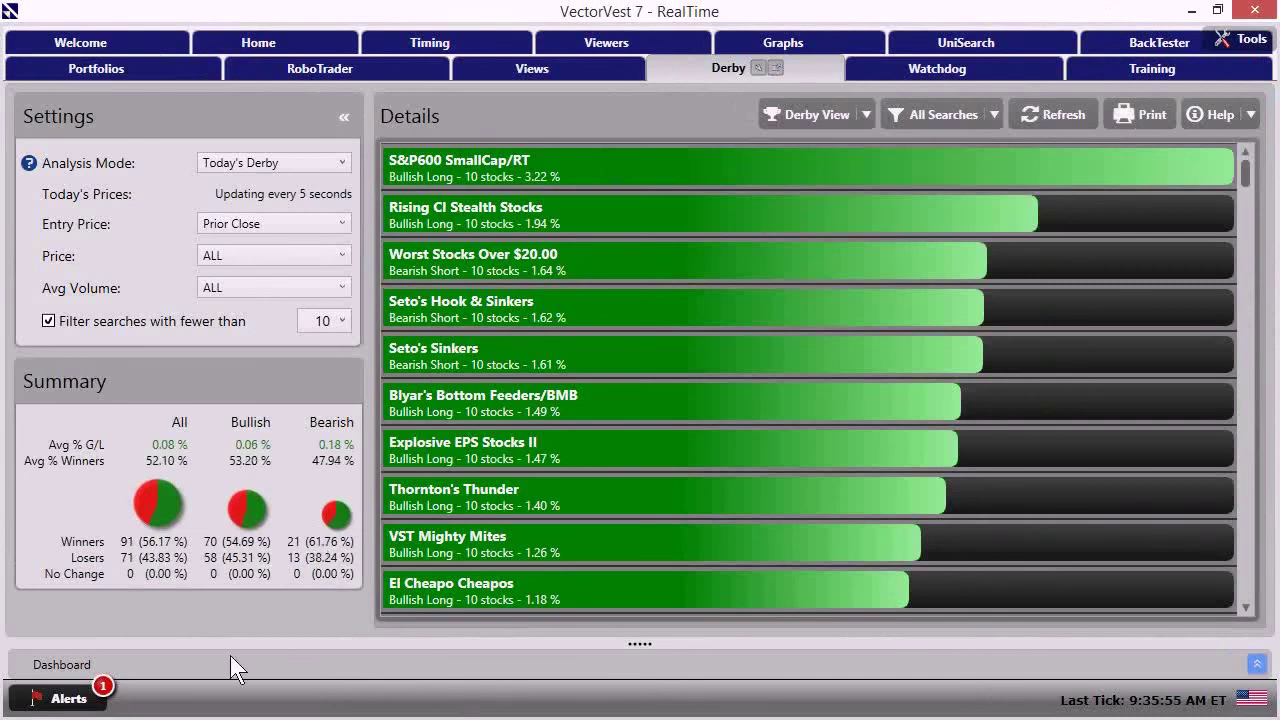
left_click(344, 657)
left_click_drag(639, 455, 640, 366)
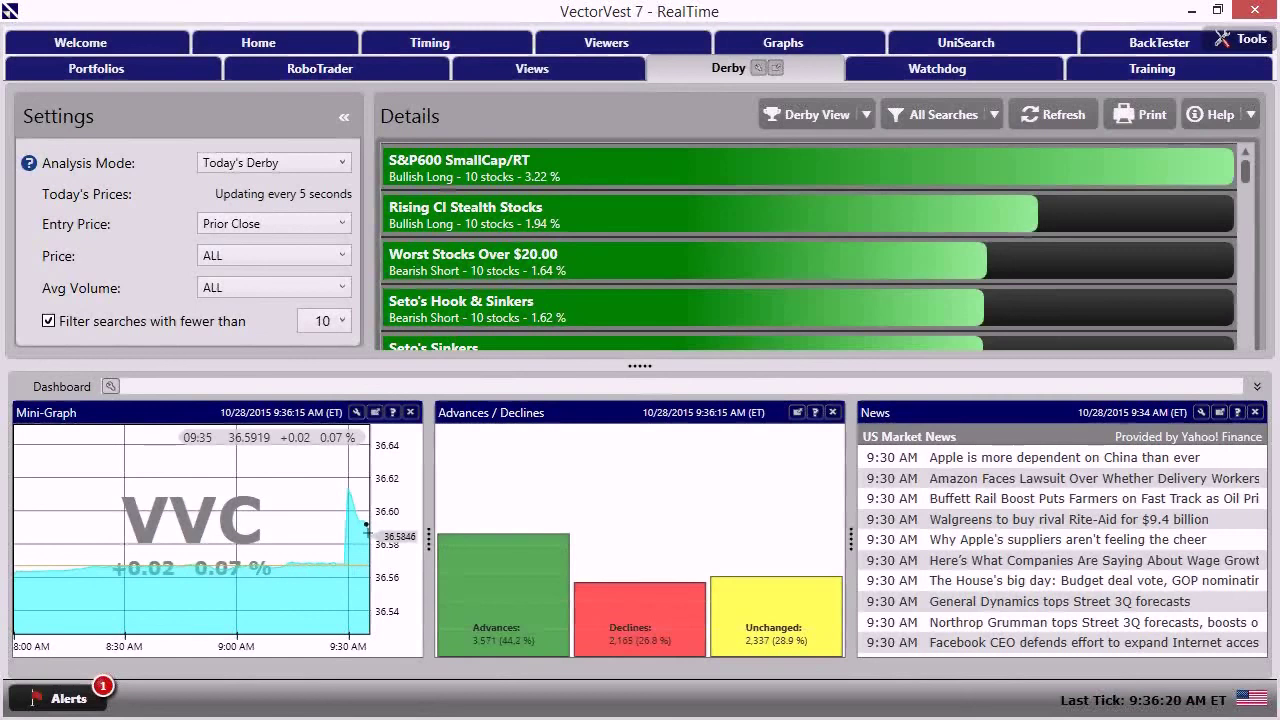
Step: Collapse the Dashboard and start a custom Portfolio Genius trading system without market timing for the Blyar's Bottom Feeders/BMB portfolio
left_click(1257, 386)
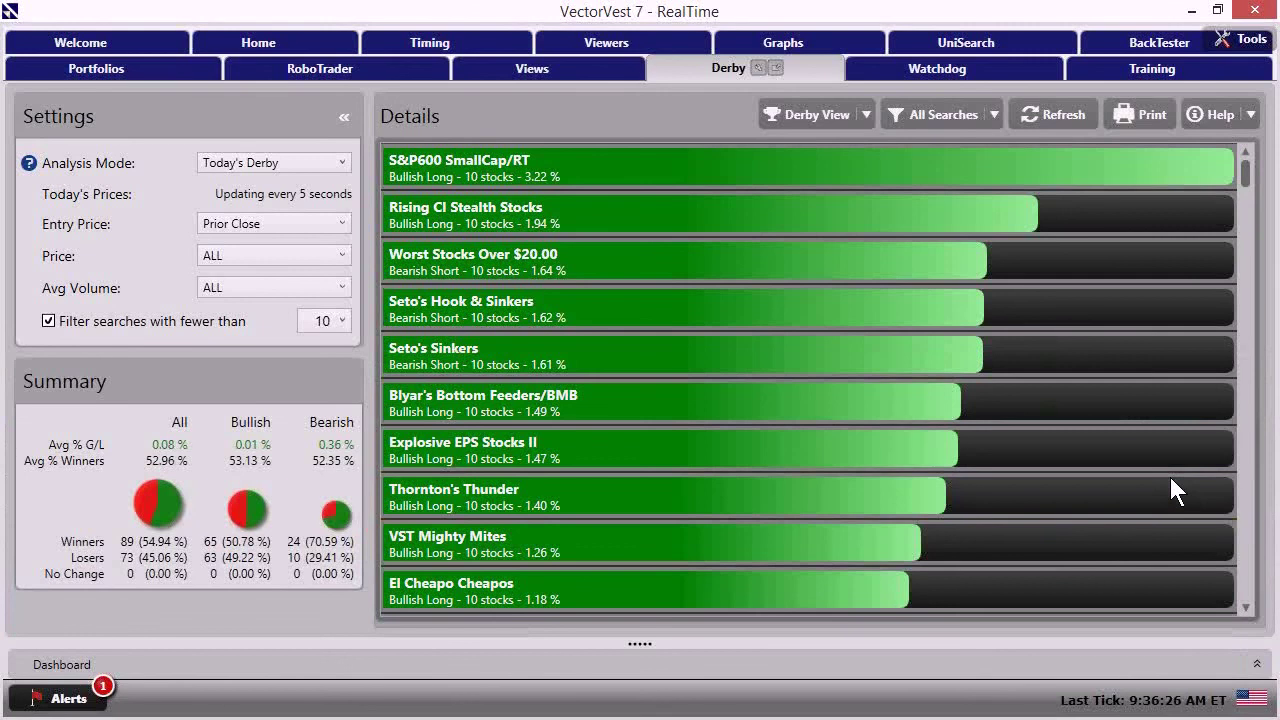
left_click(147, 73)
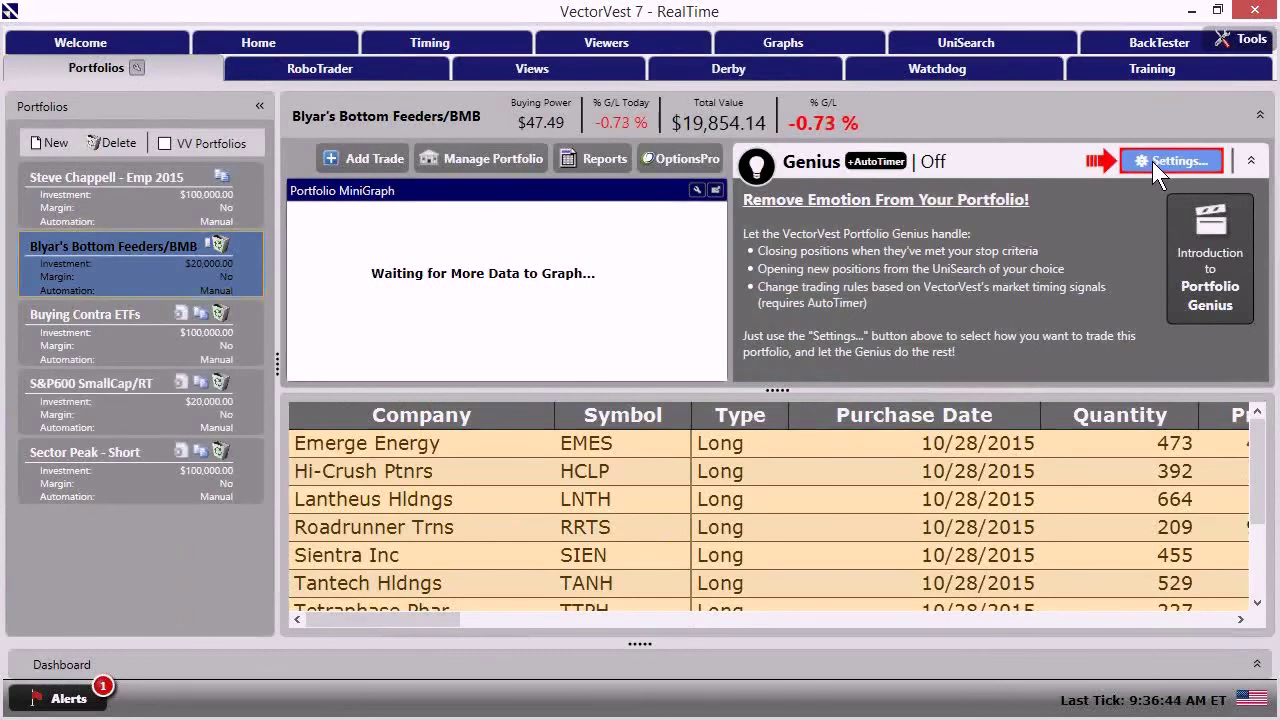
left_click(1157, 161)
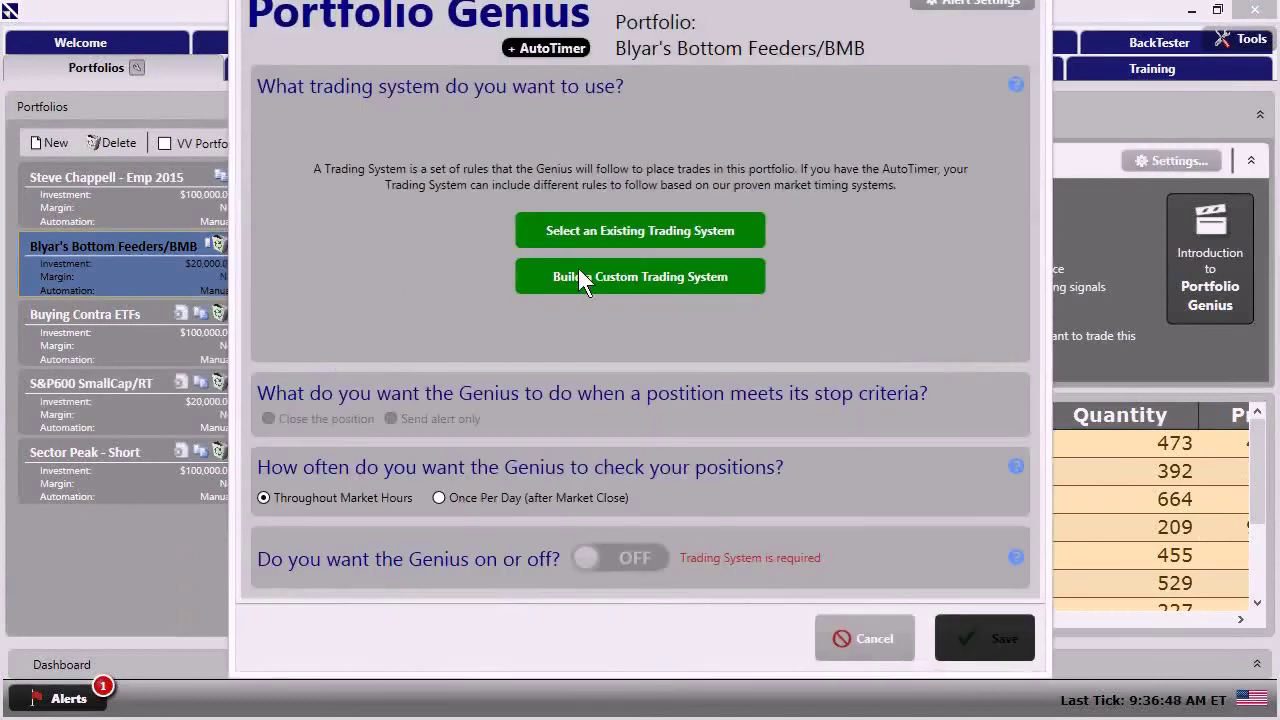
left_click(690, 276)
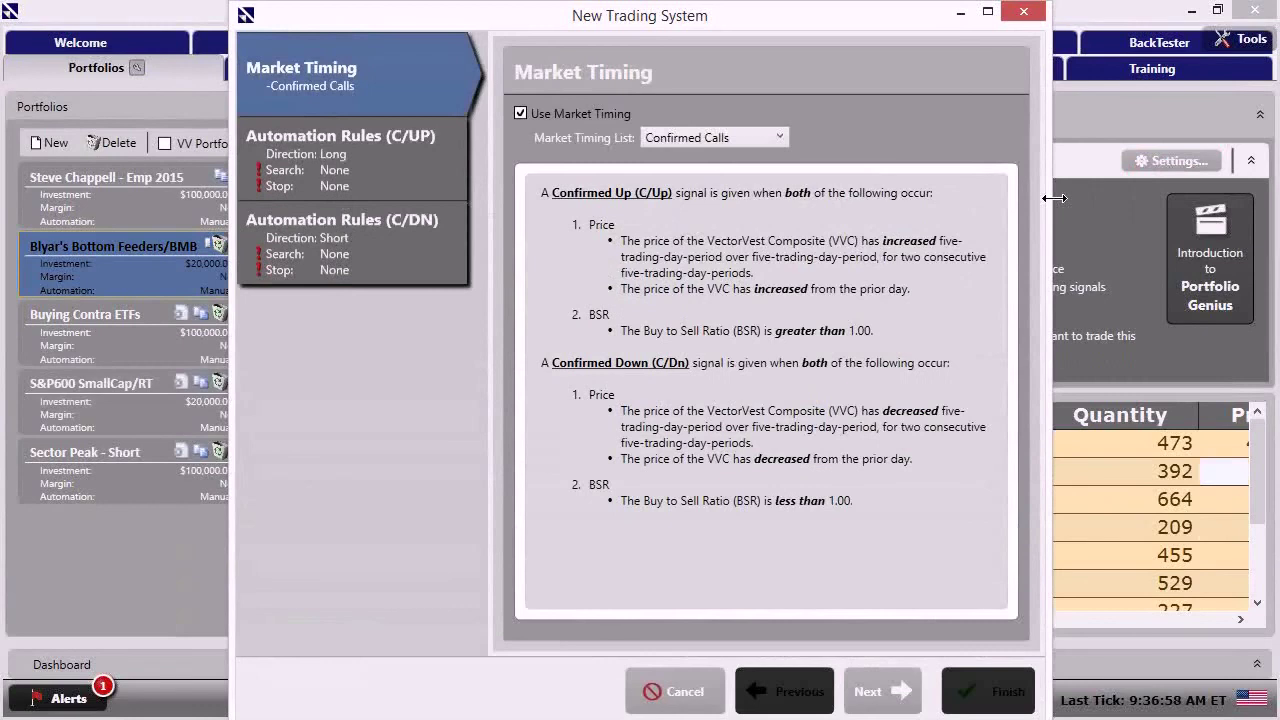
left_click(520, 113)
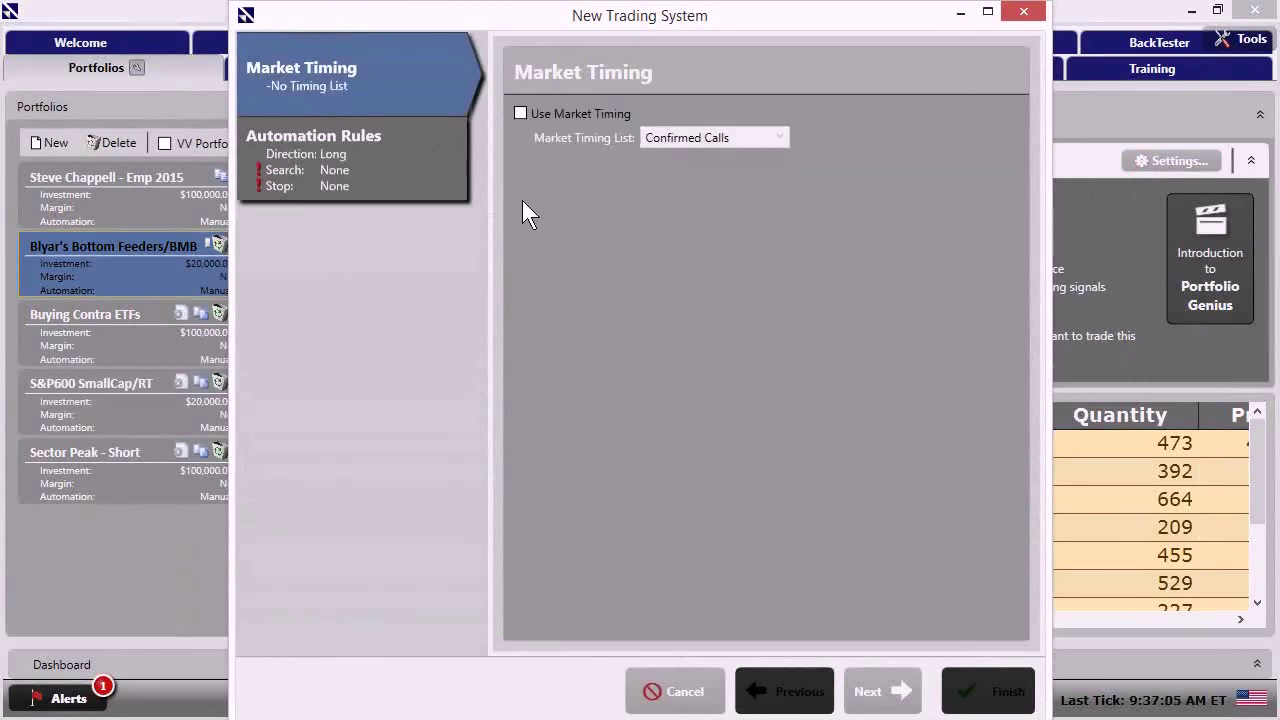
Step: Set the Buy Long automation rules' stop criteria to a 5.0 % Trailing Stop and finish the trading system
left_click(352, 152)
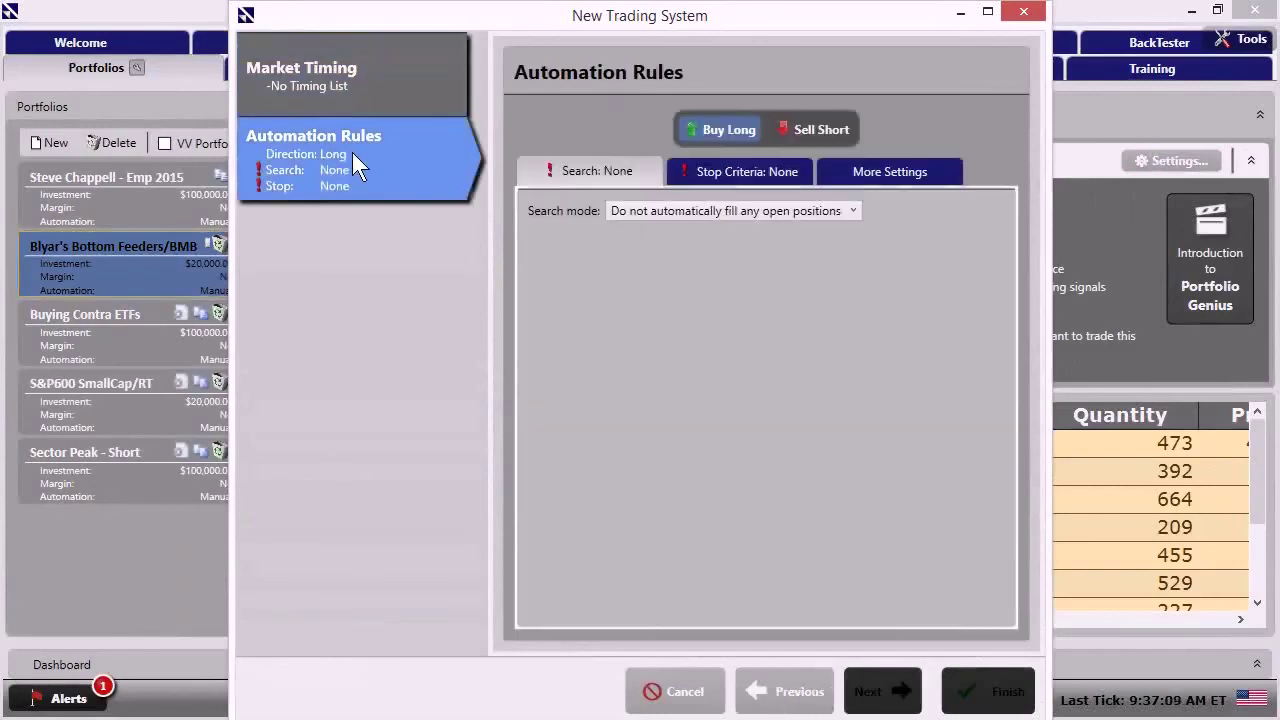
left_click(745, 172)
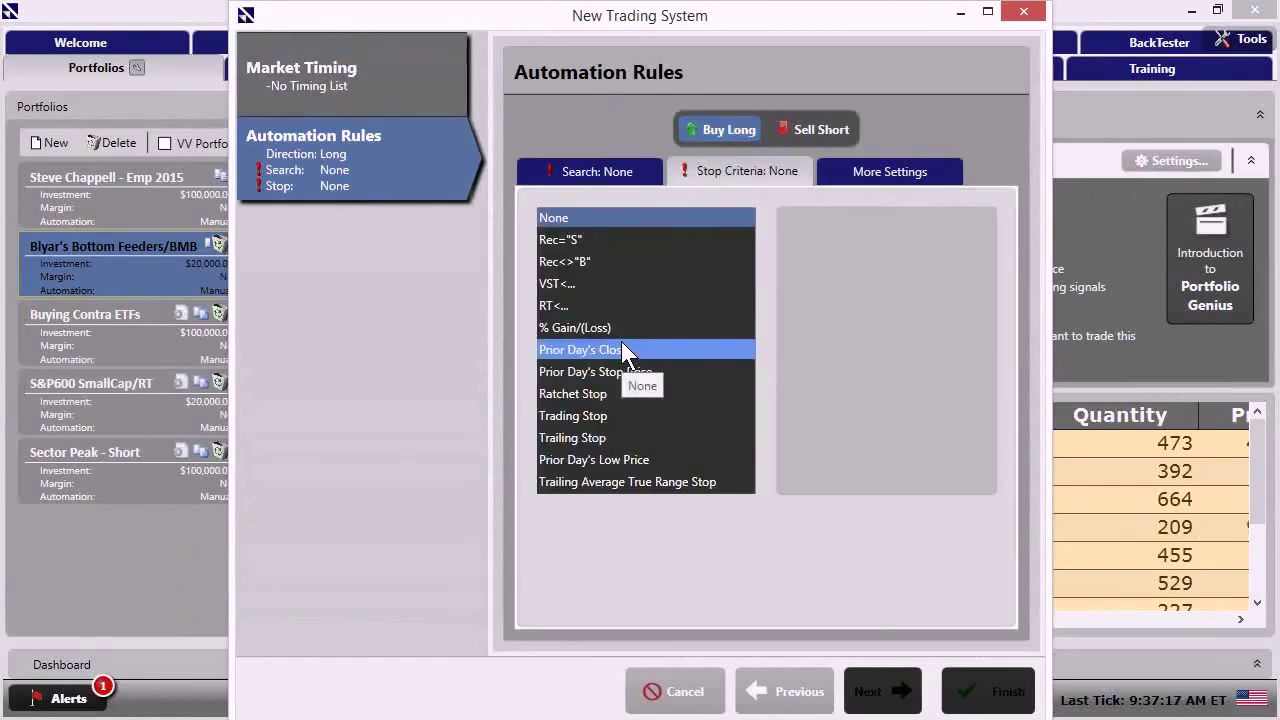
left_click(628, 437)
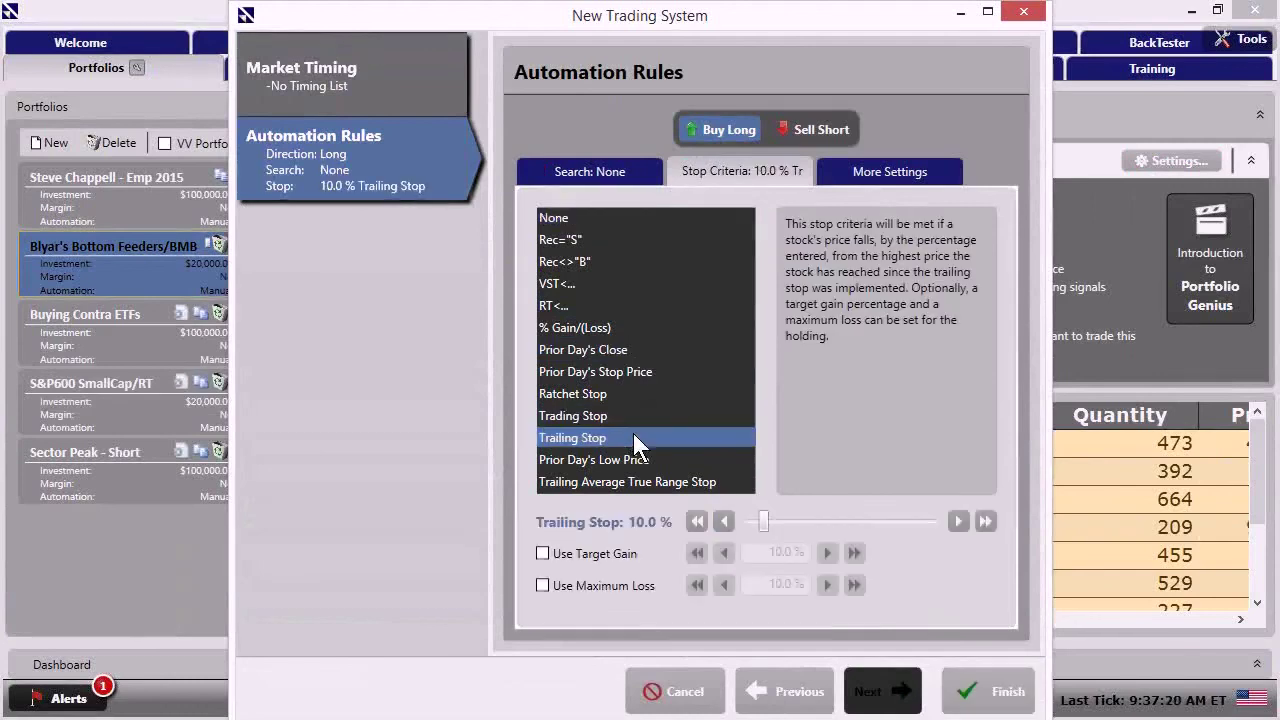
left_click(697, 522)
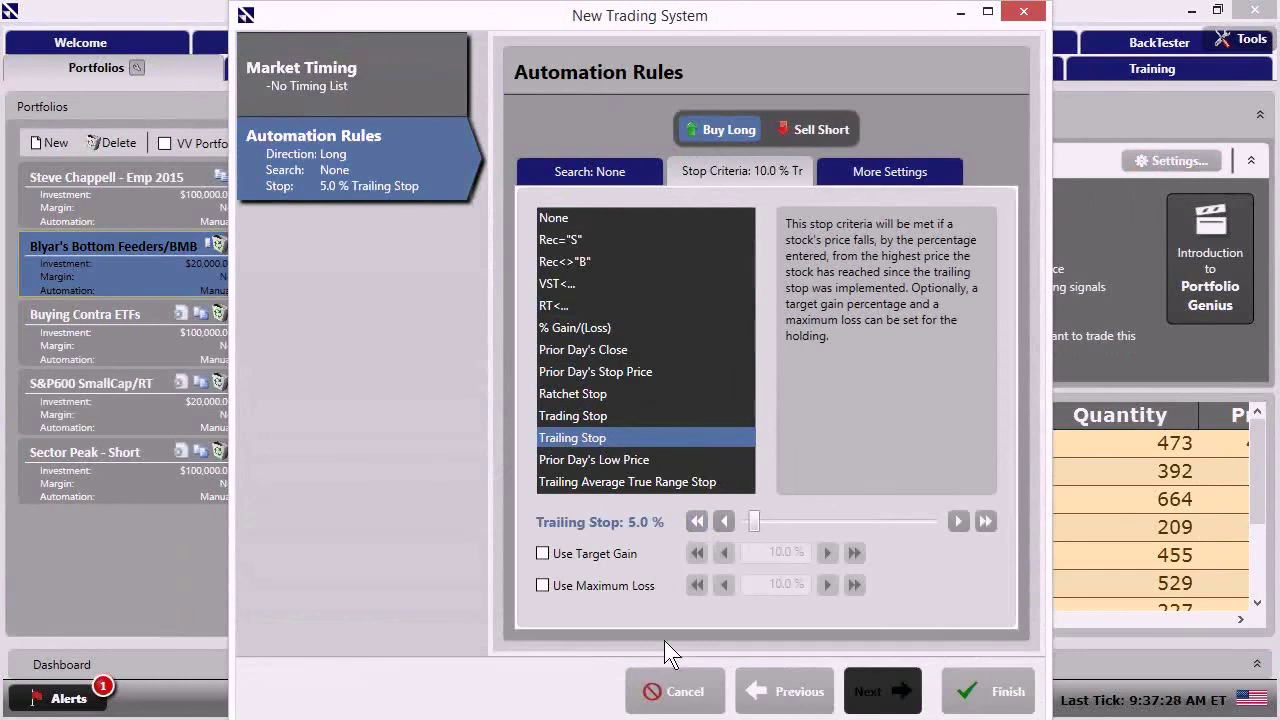
left_click(986, 706)
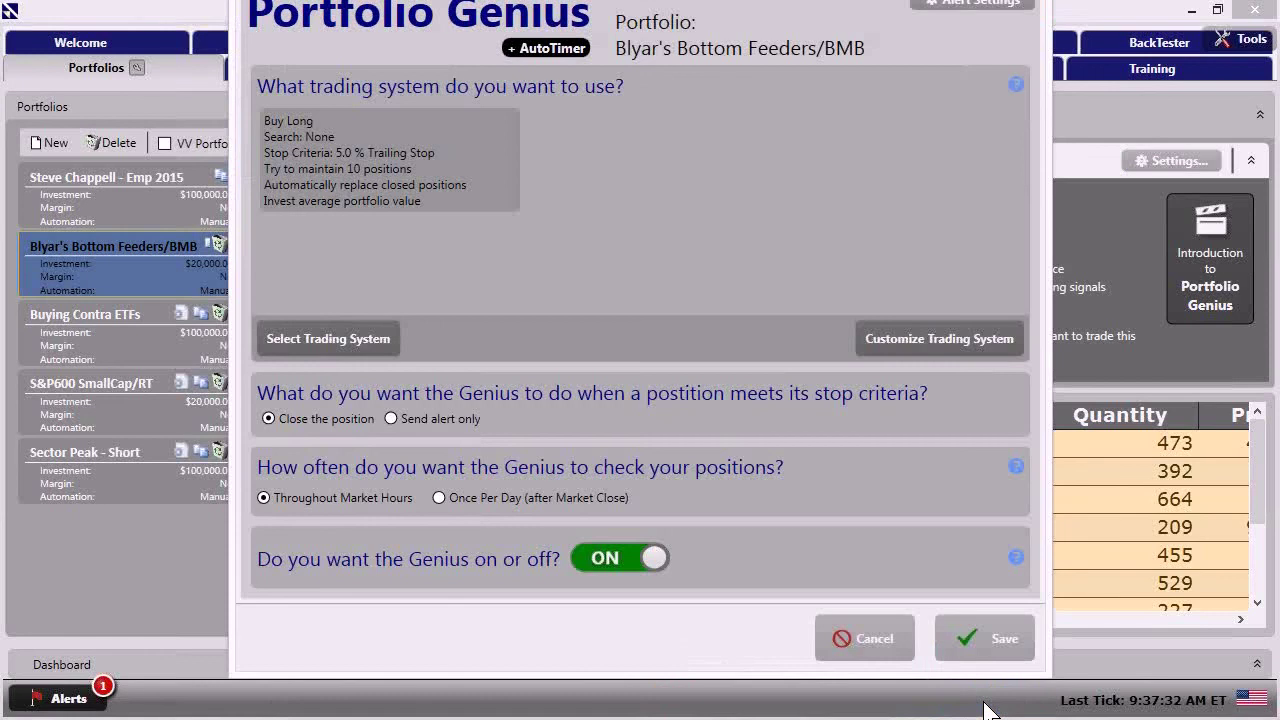
Step: Save the Genius settings with the stop criteria applied to existing positions, and check the portfolio's activity log and current rules
left_click(993, 652)
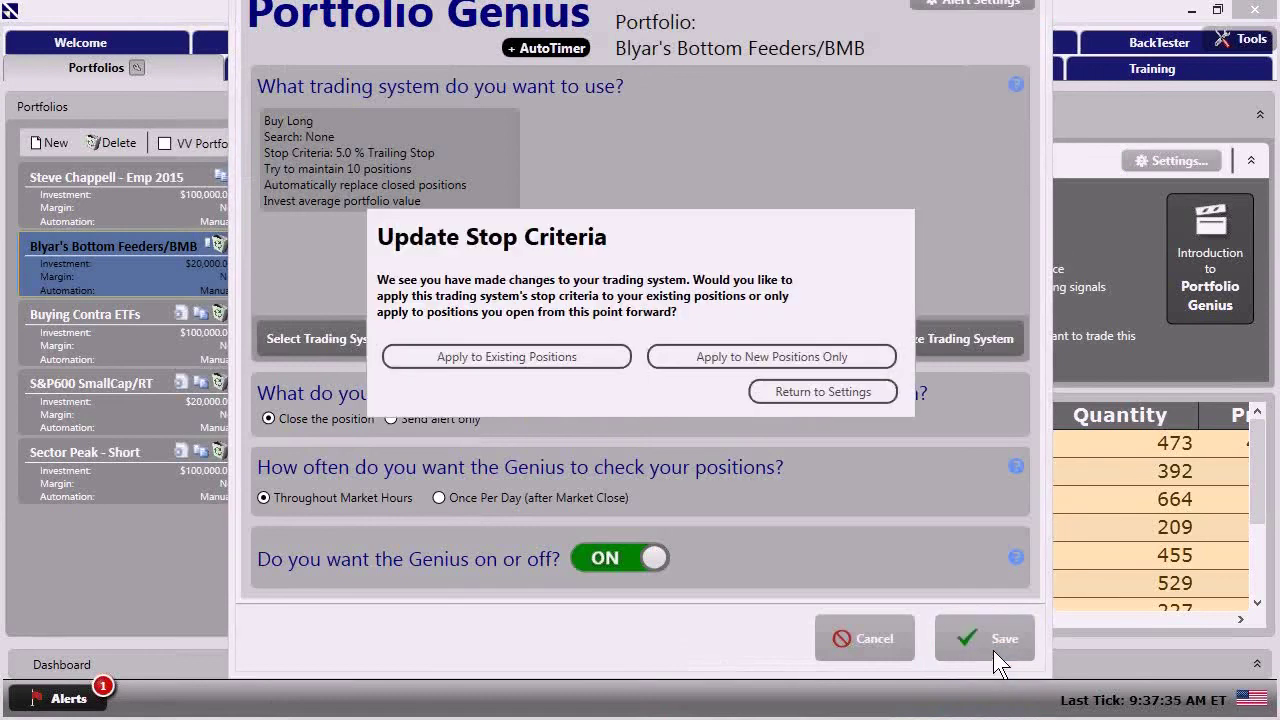
left_click(502, 356)
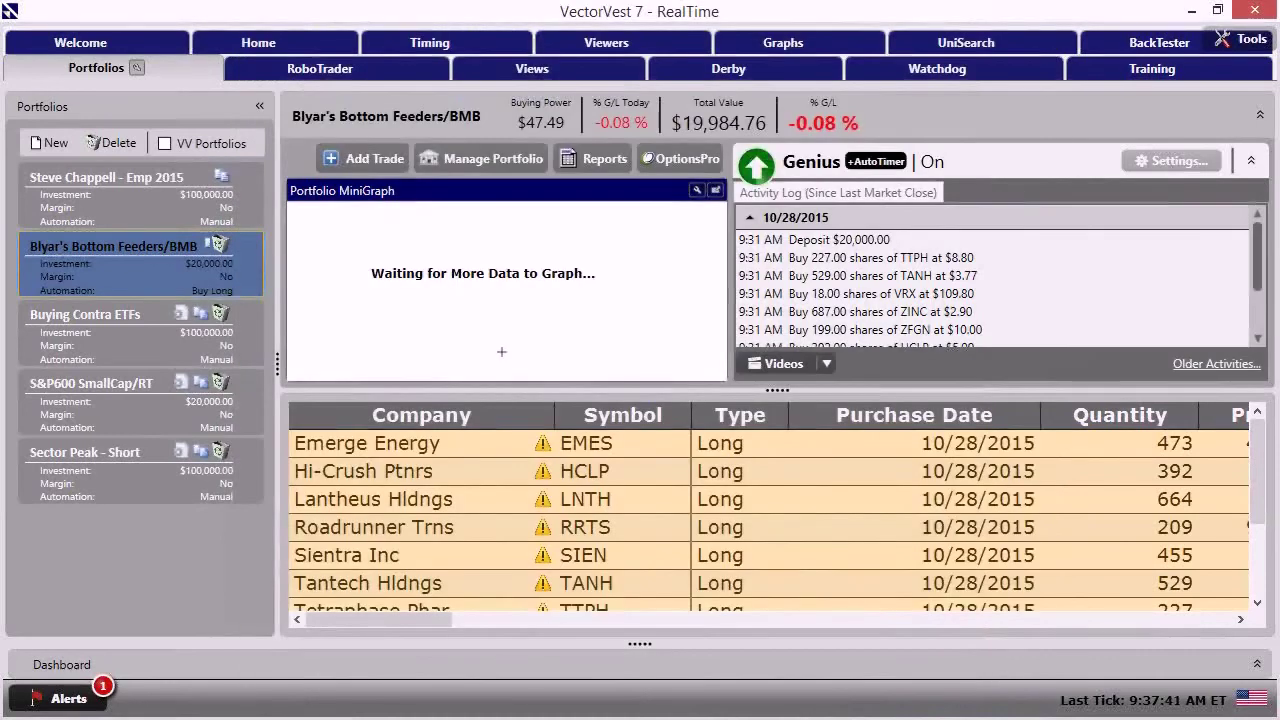
mouse_move(538, 446)
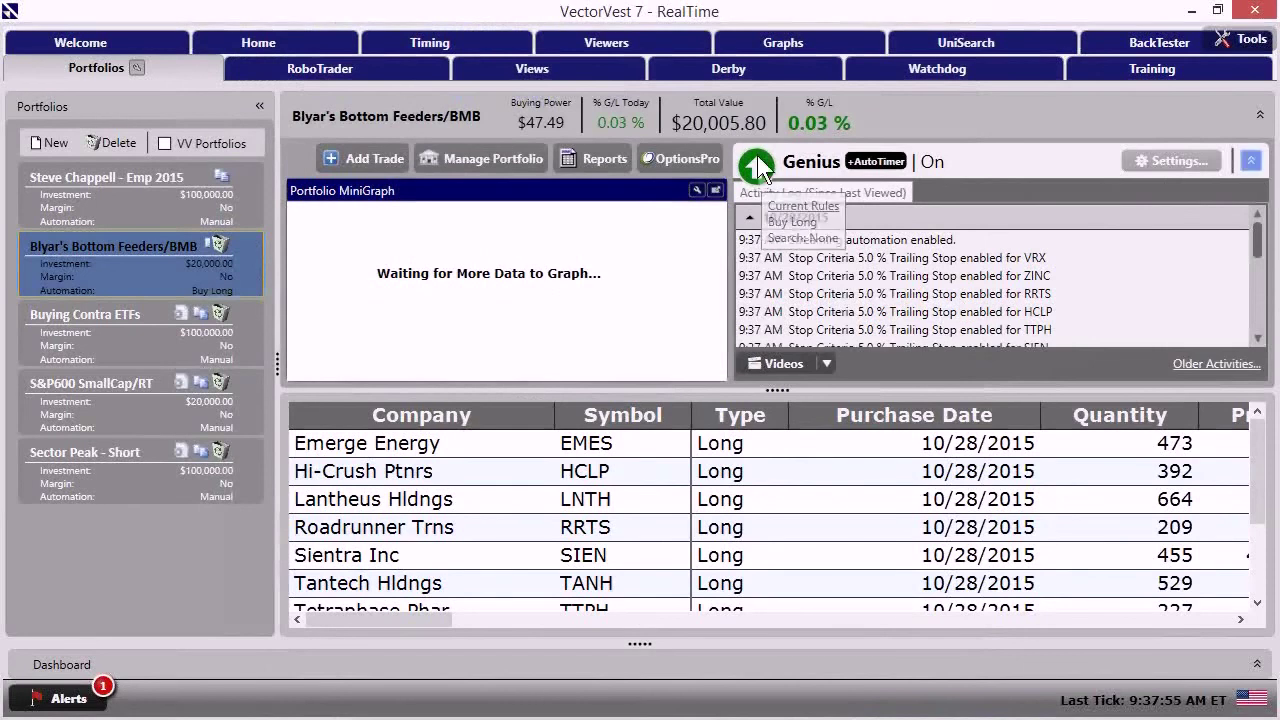
mouse_move(757, 168)
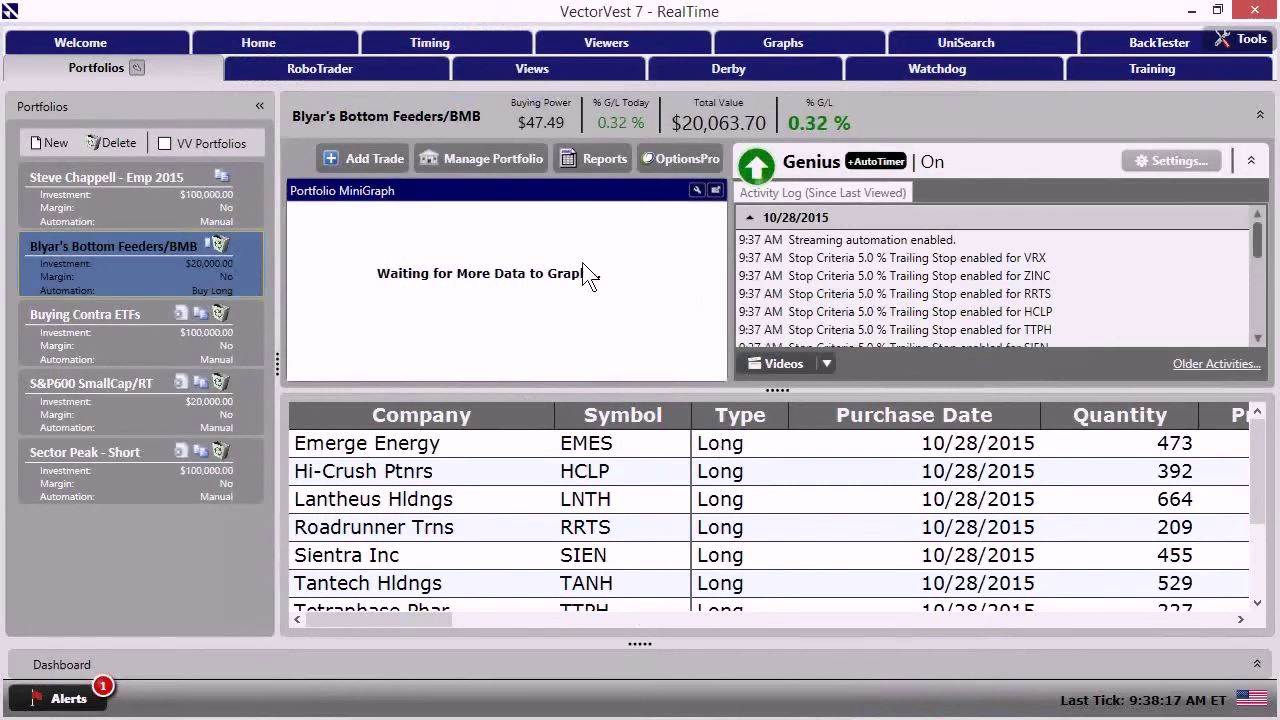
Step: Expand the S&P600 SmallCap/RT search in Today's Derby to examine its stocks' returns and Portfolio MiniGraph
left_click(704, 69)
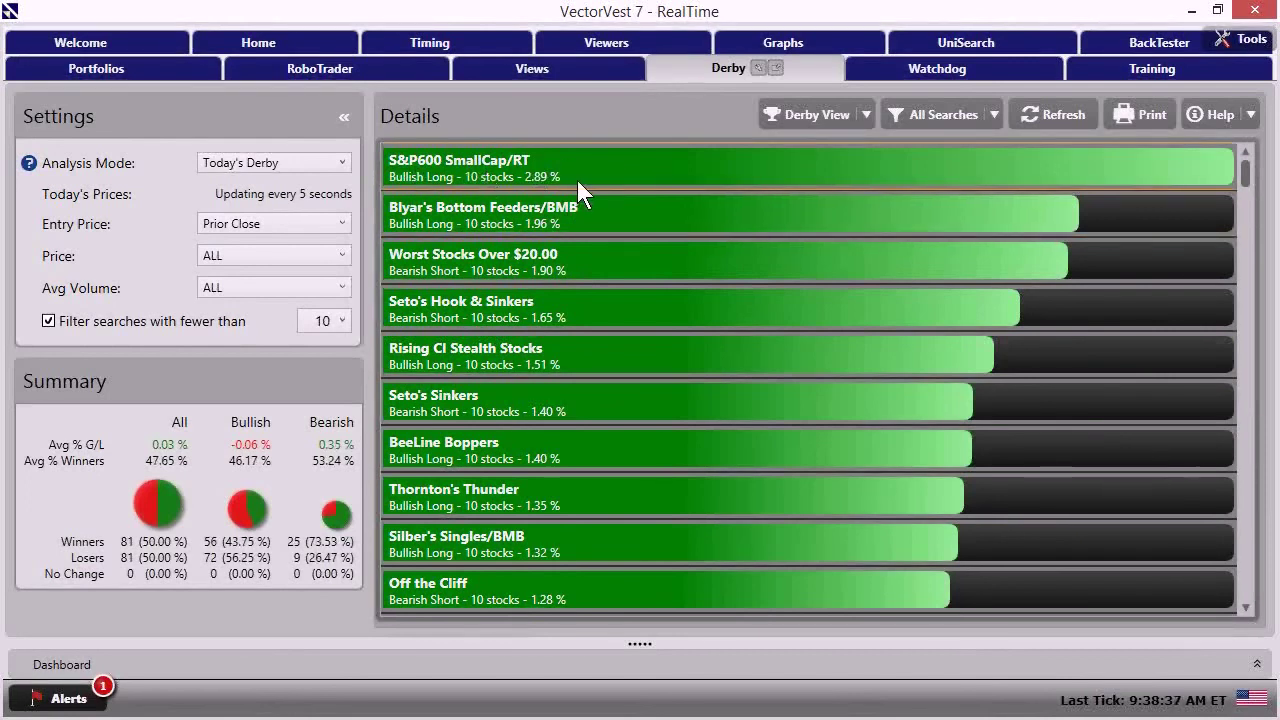
left_click(577, 180)
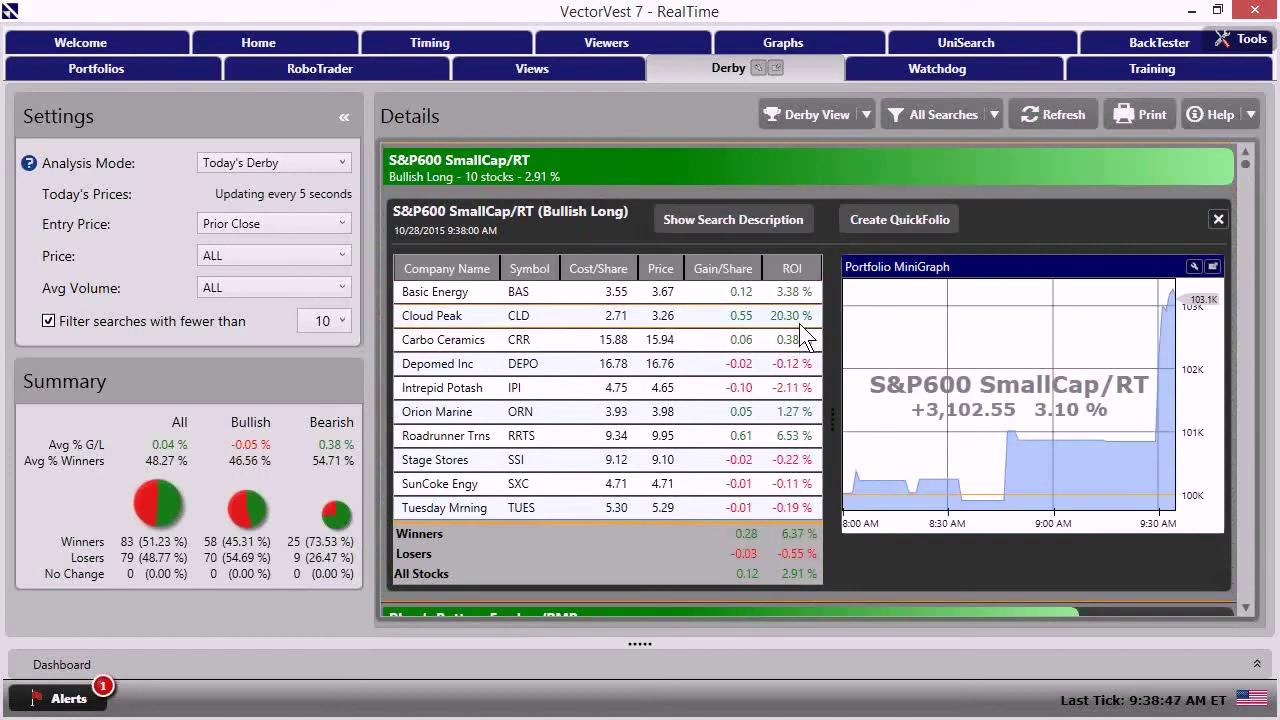
mouse_move(1040, 464)
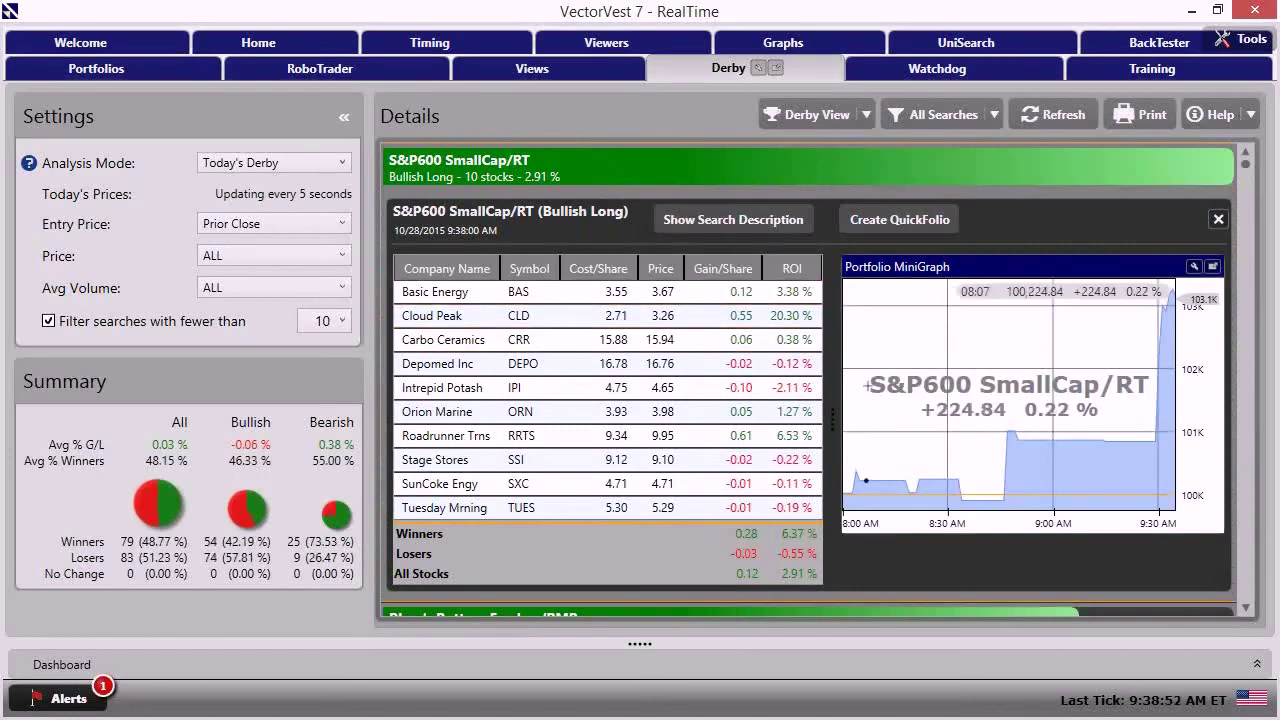
Step: Look up the Cloud Peak (CLD) headlines on Yahoo Finance in the browser, and return to VectorVest
right_click(620, 316)
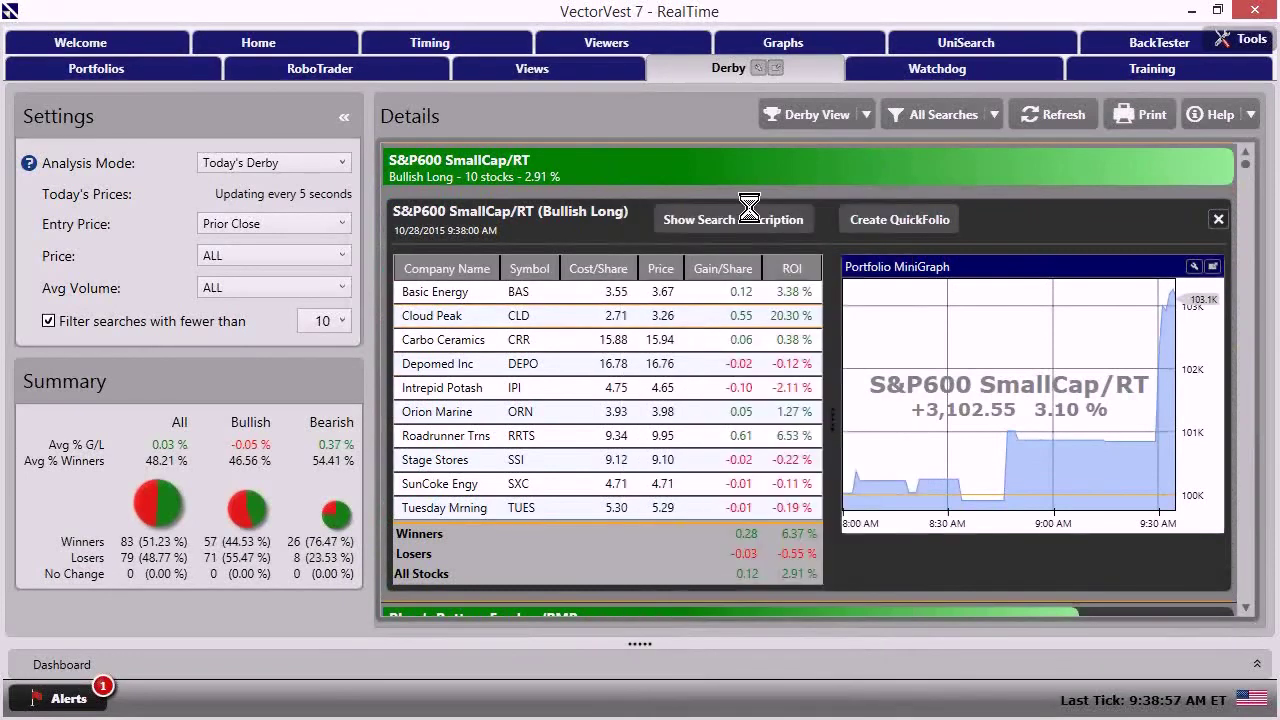
left_click(749, 211)
scroll(620, 434, "down", 2)
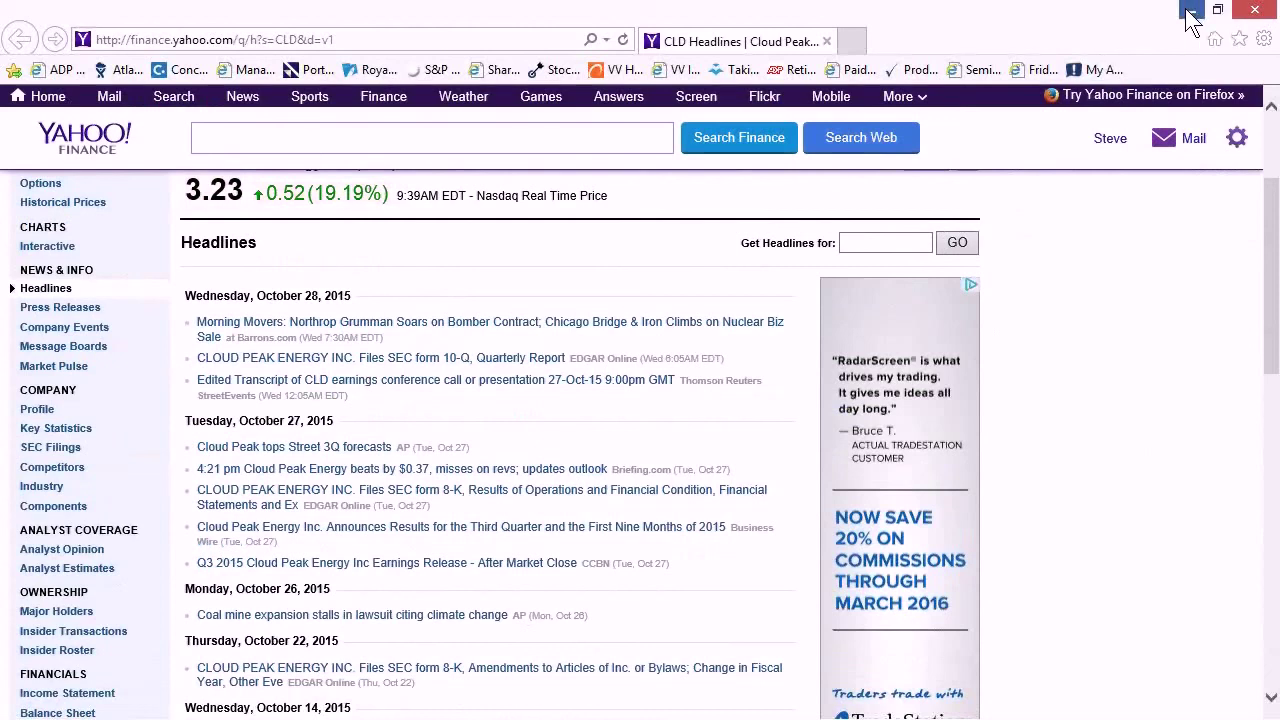
left_click(1189, 16)
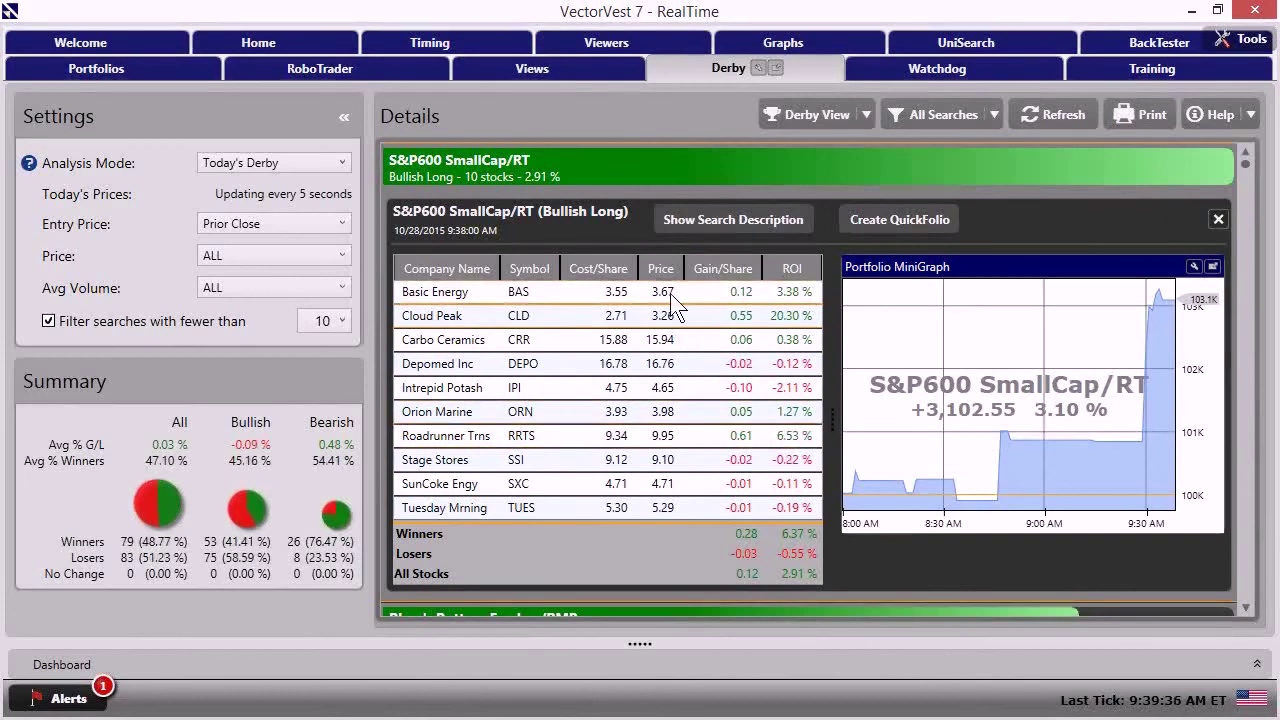
Step: Close the S&P600 SmallCap/RT details and expand Blyar's Bottom Feeders/BMB to review its stocks and MiniGraph
left_click(579, 167)
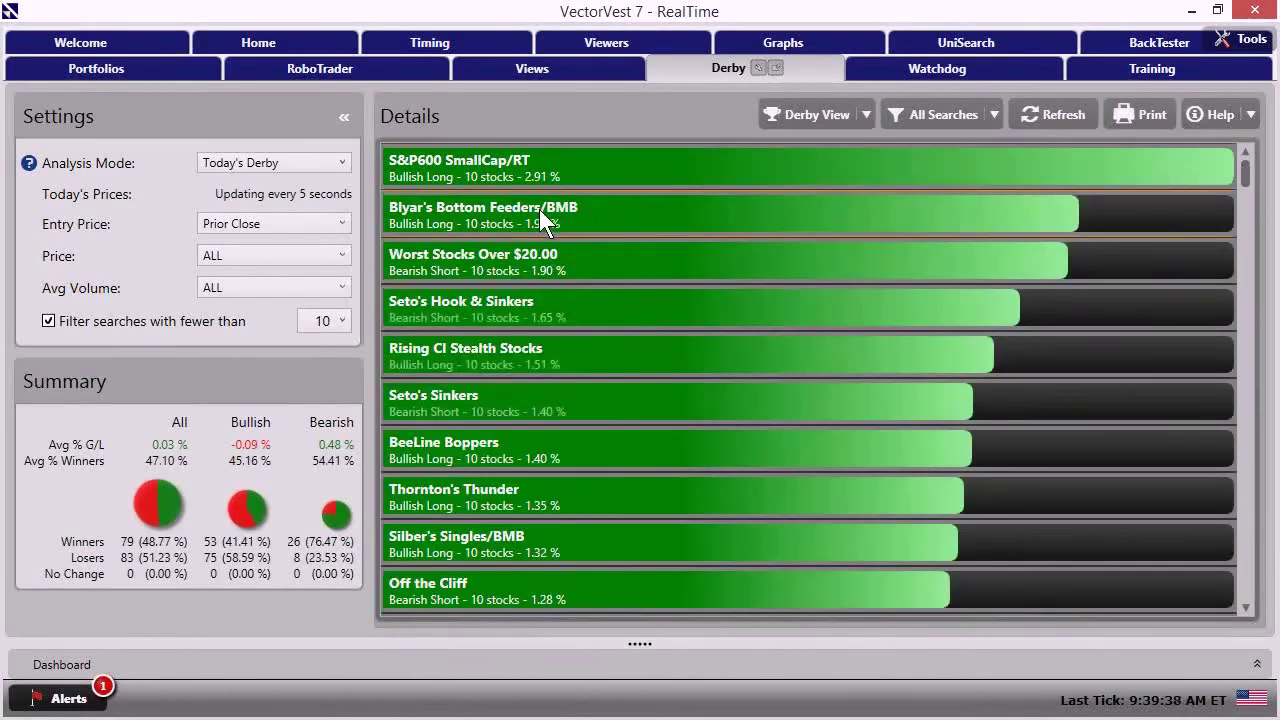
left_click(539, 210)
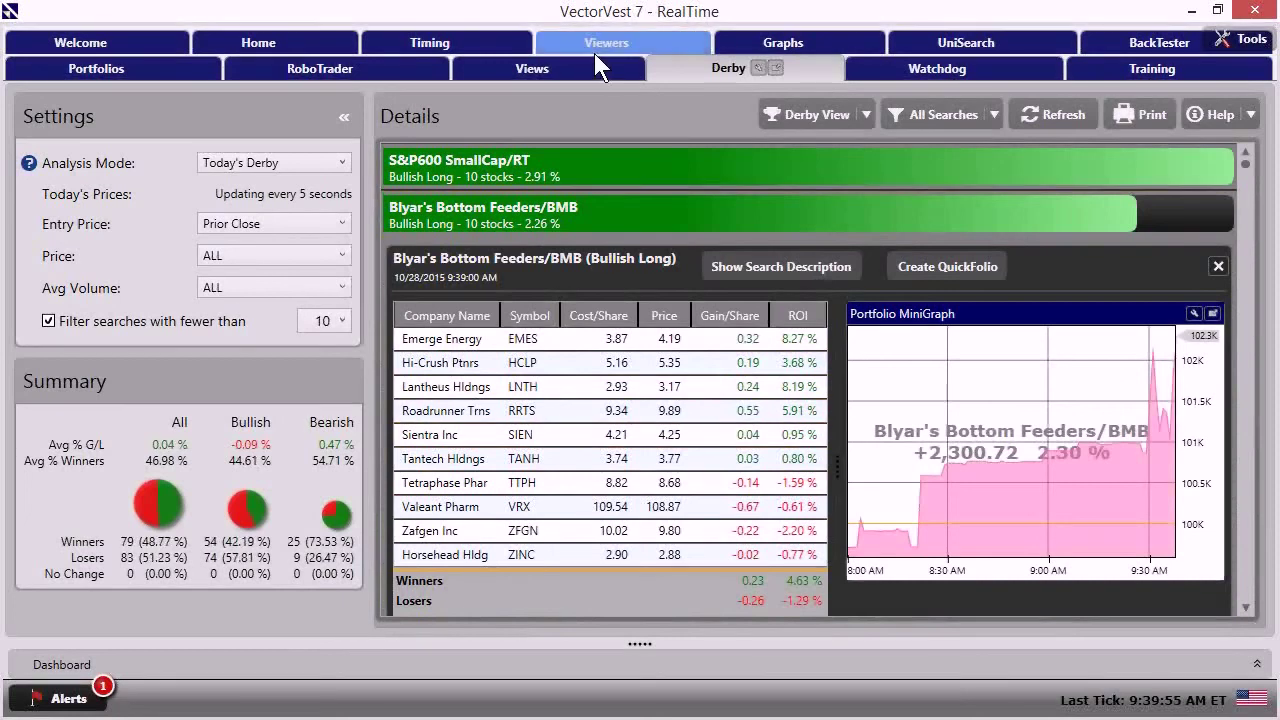
Step: Change the Blyar's Bottom Feeders/BMB portfolio's MiniGraph span to Intraday and inspect the plotted values
left_click(170, 74)
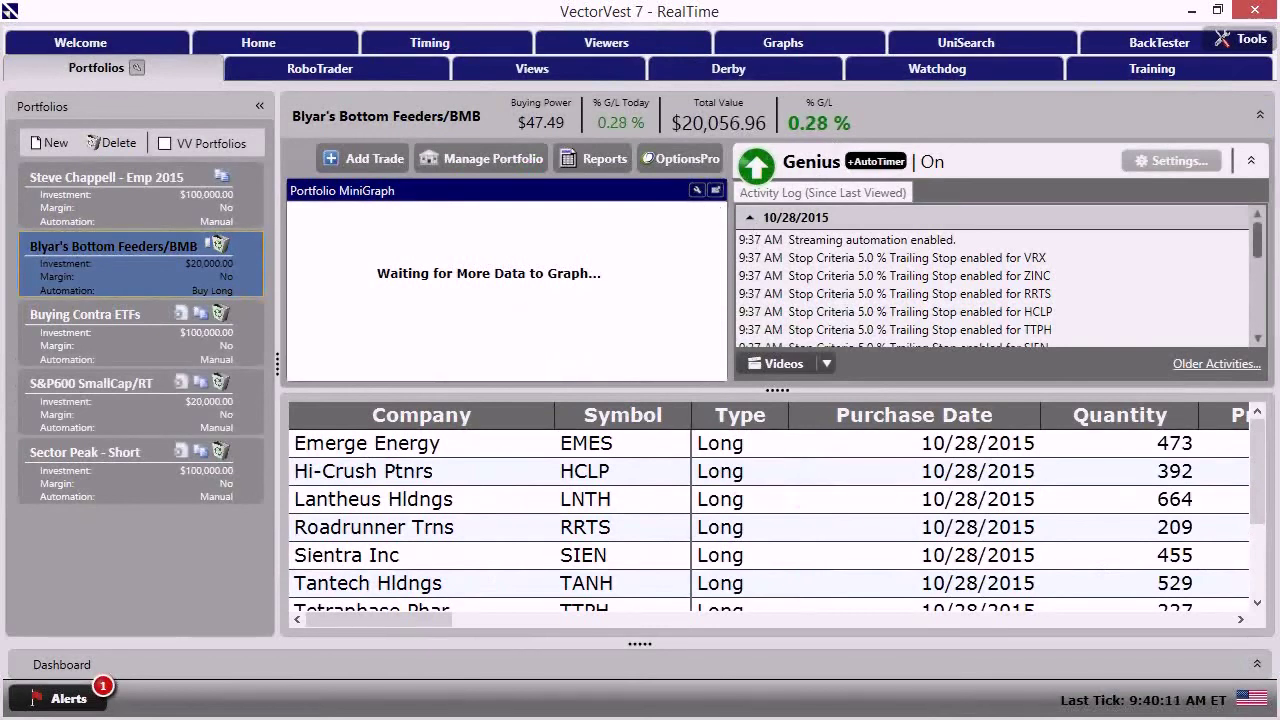
left_click(695, 192)
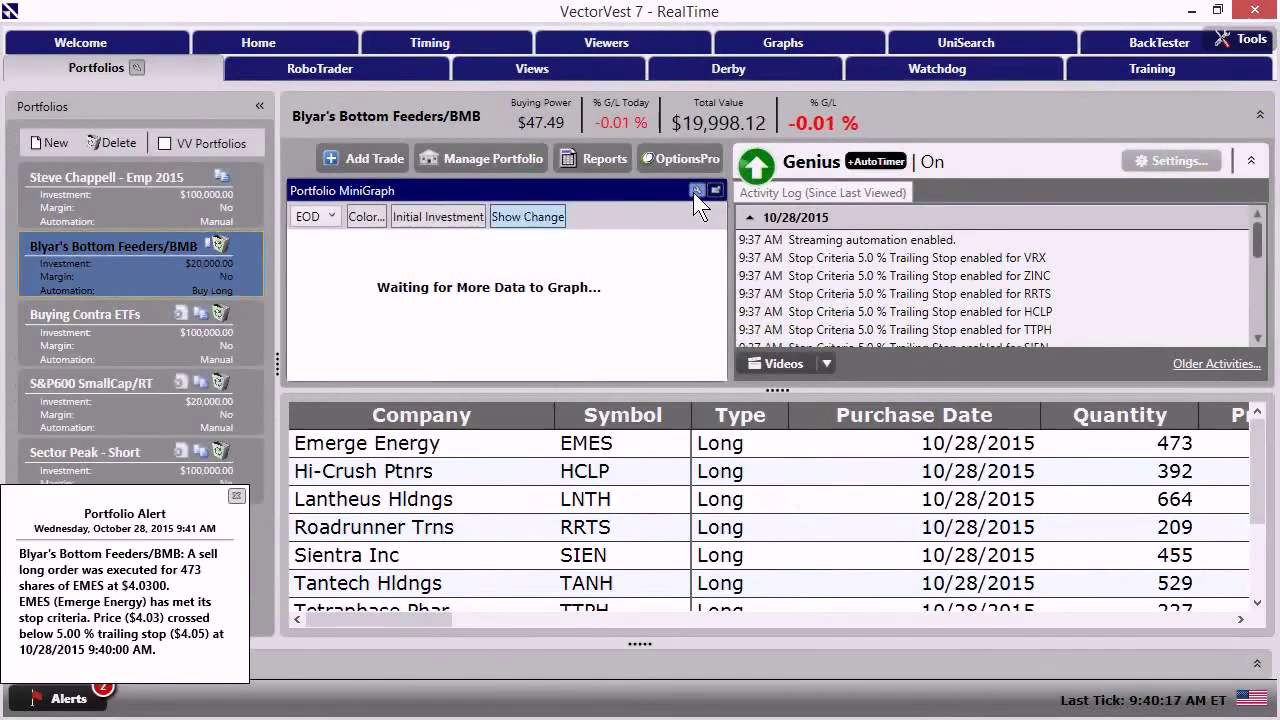
left_click(323, 217)
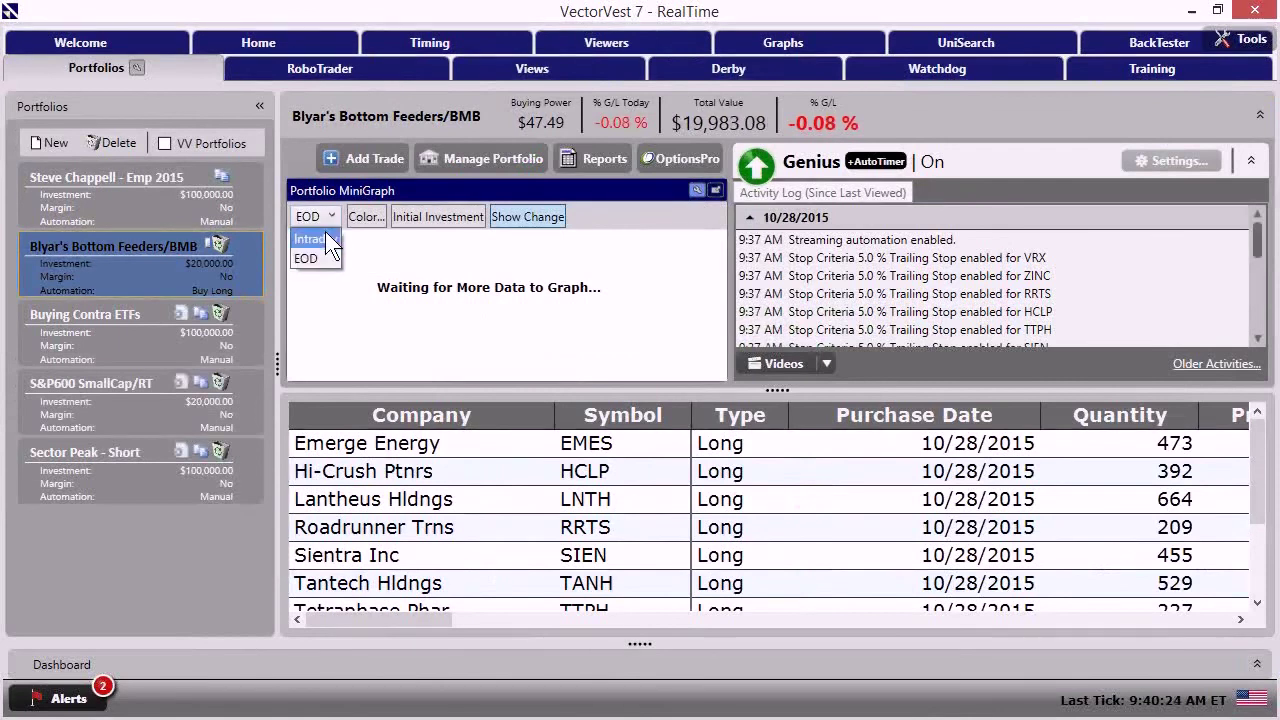
left_click(326, 238)
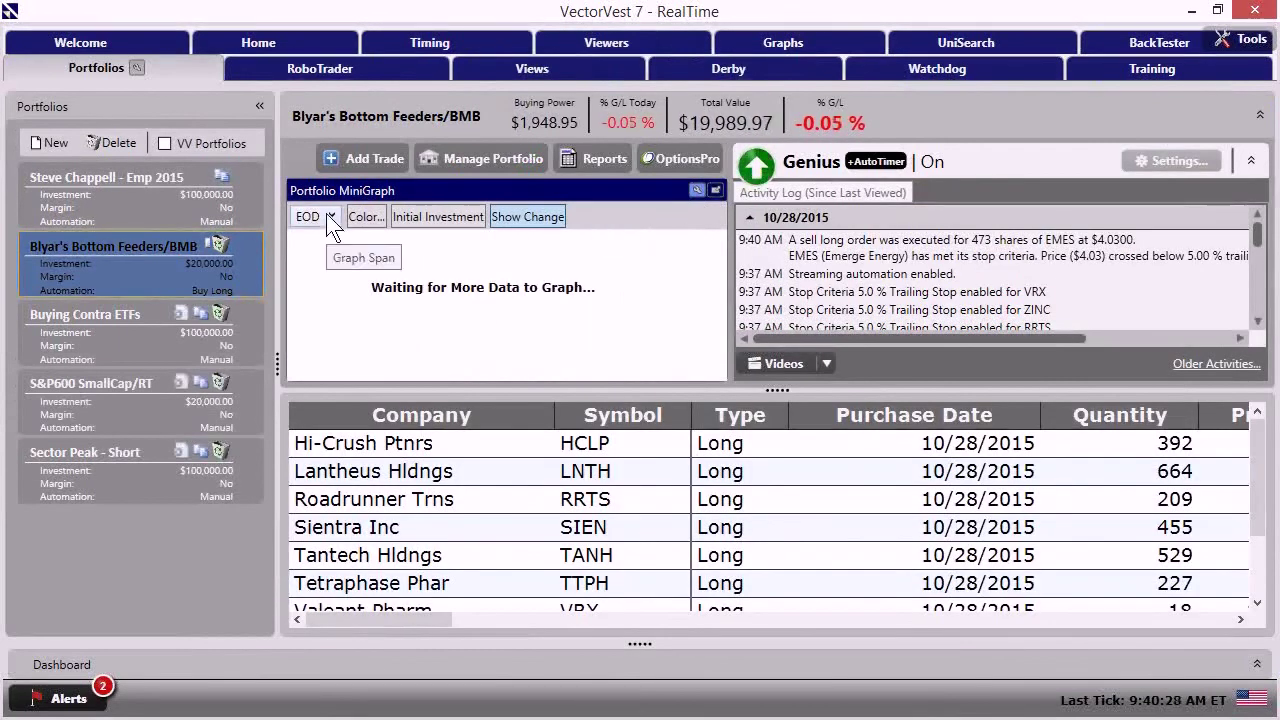
left_click(326, 214)
left_click(326, 238)
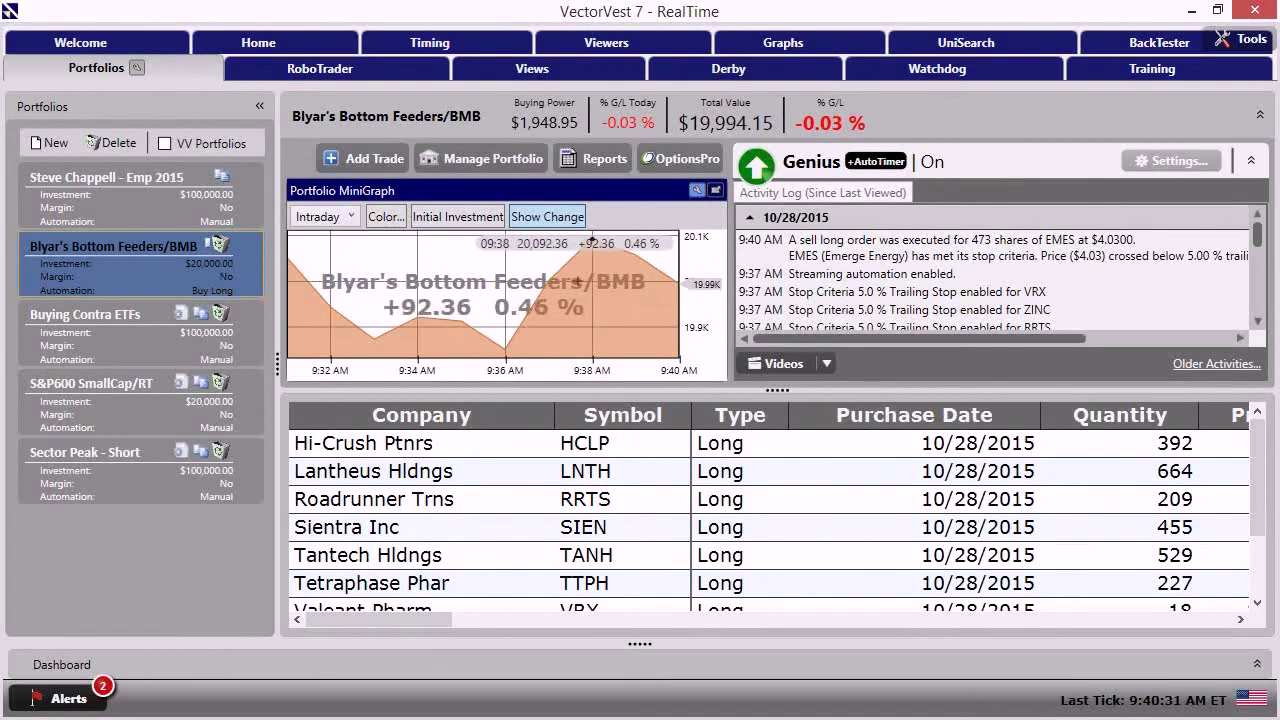
mouse_move(671, 295)
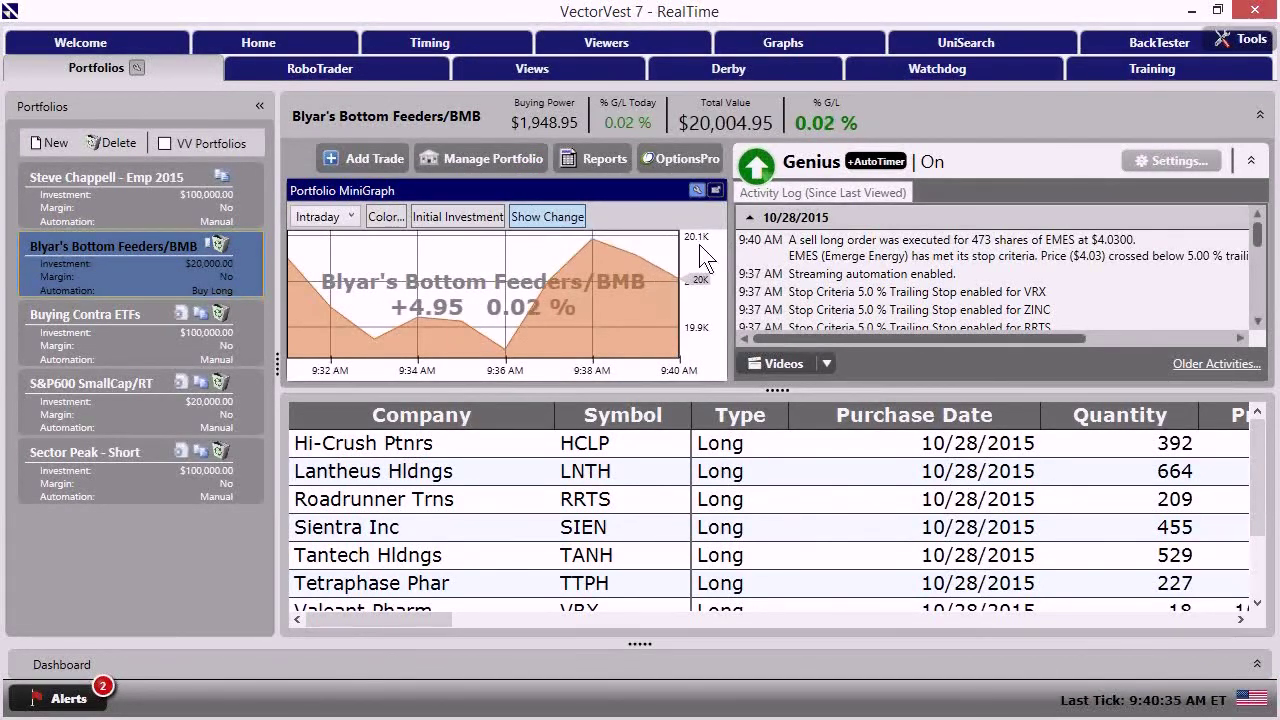
Step: Read the Blyar's Bottom Feeders/BMB alert about the EMES position, close the alerts, and expand the Dashboard to view market breadth
left_click(84, 703)
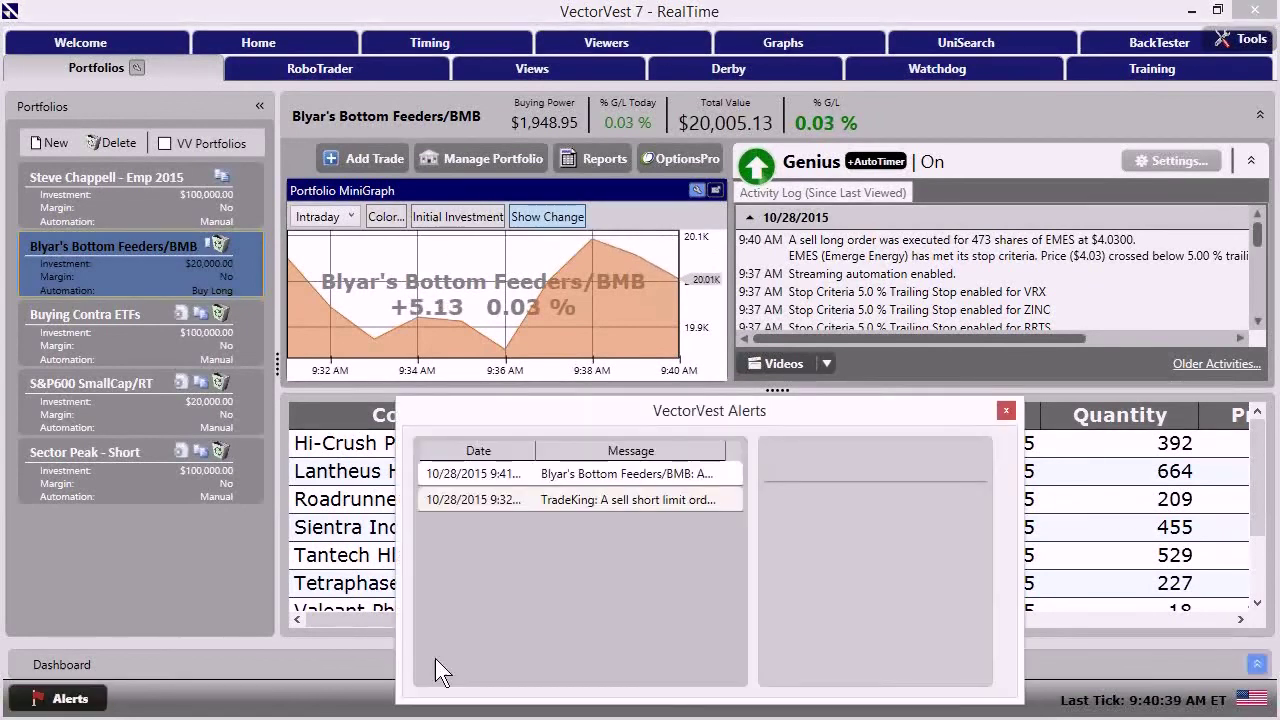
left_click(617, 488)
left_click(619, 480)
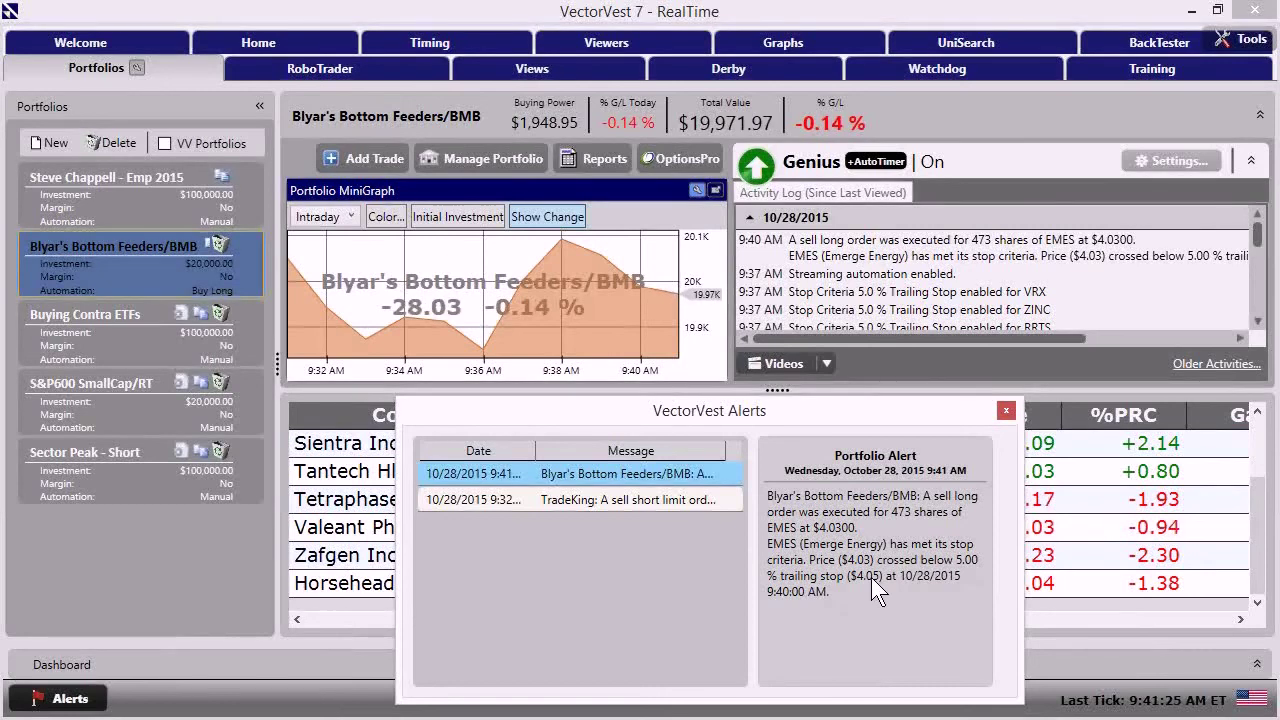
left_click(1008, 414)
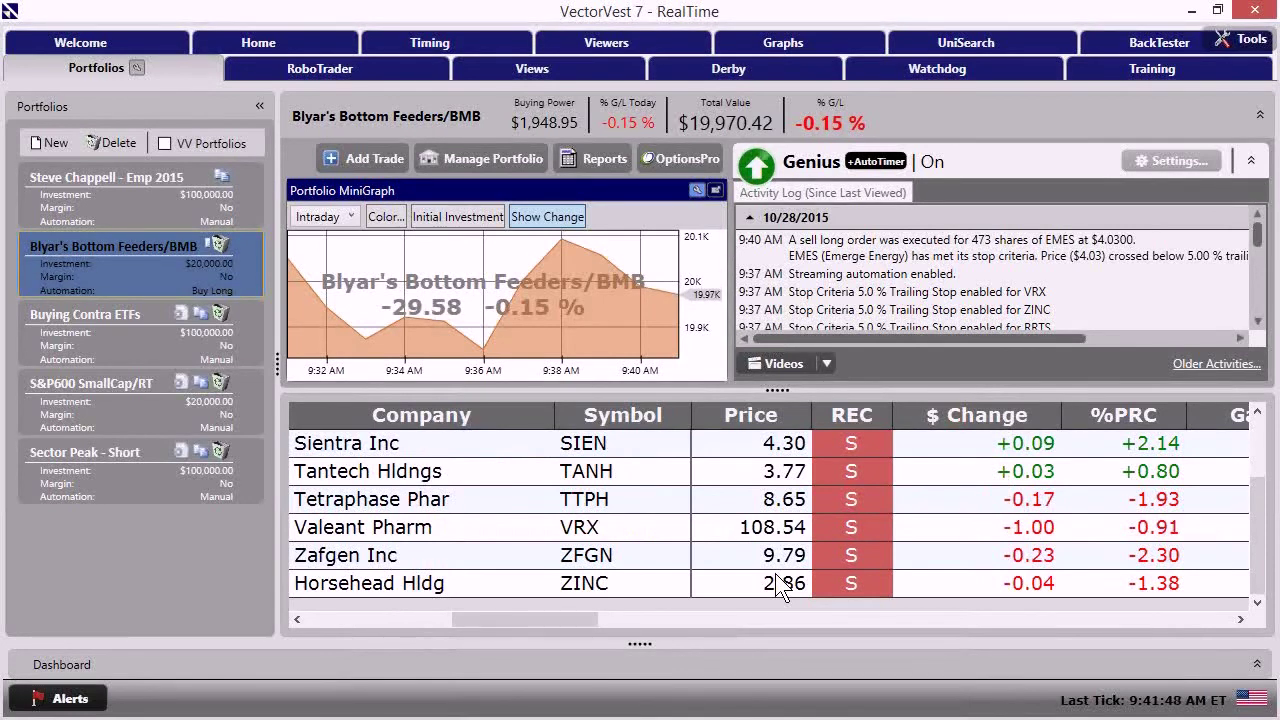
left_click(713, 661)
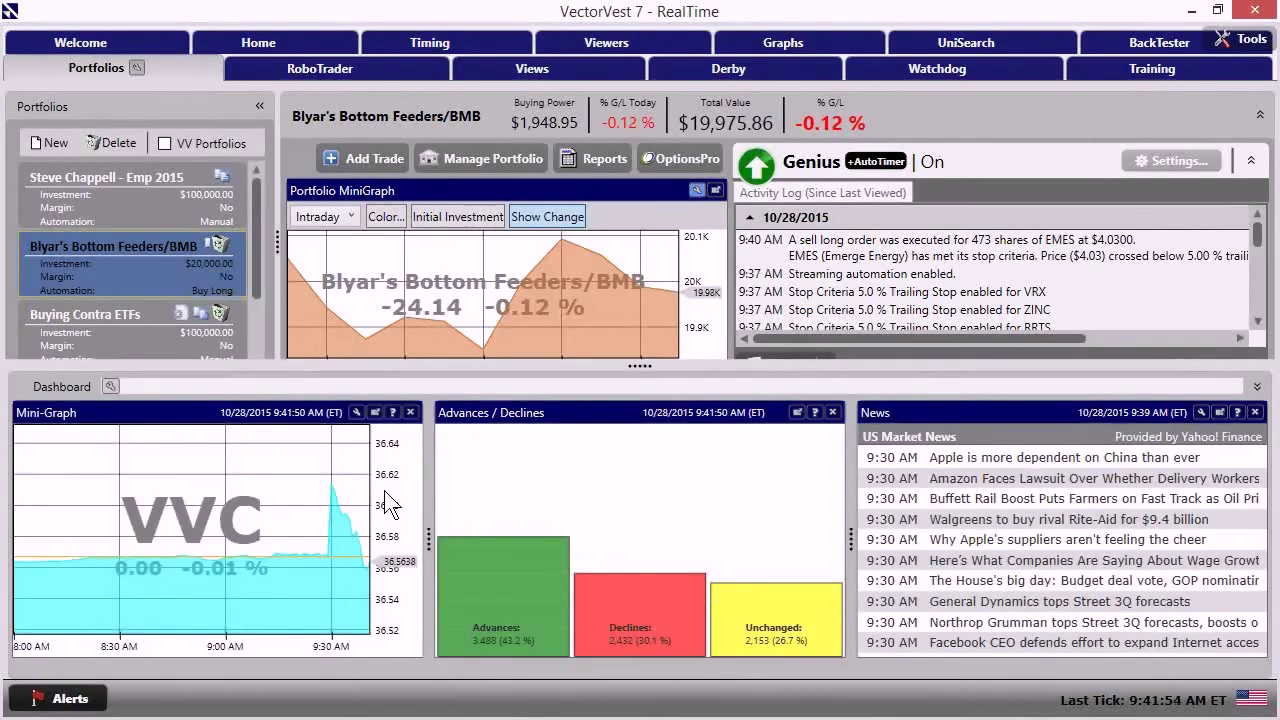